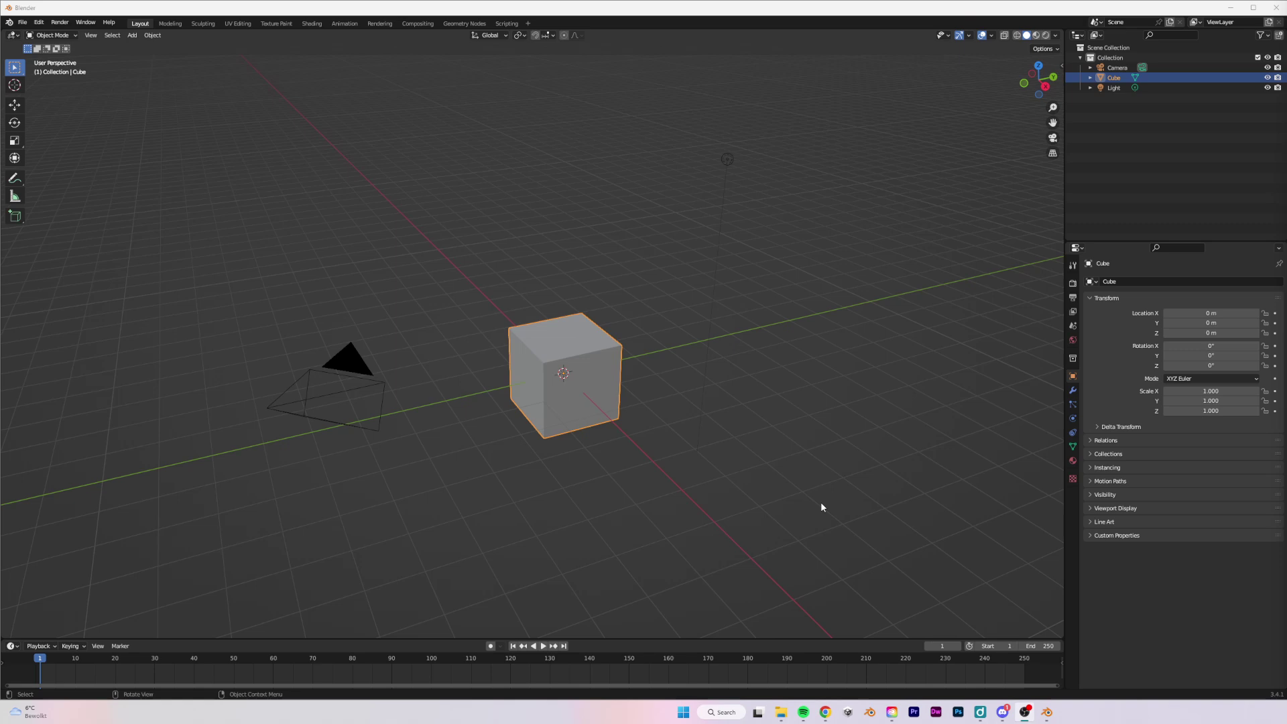
Step: Select and delete the default cube, camera and light
{"action": "left_click", "coordinate": [807, 394]}
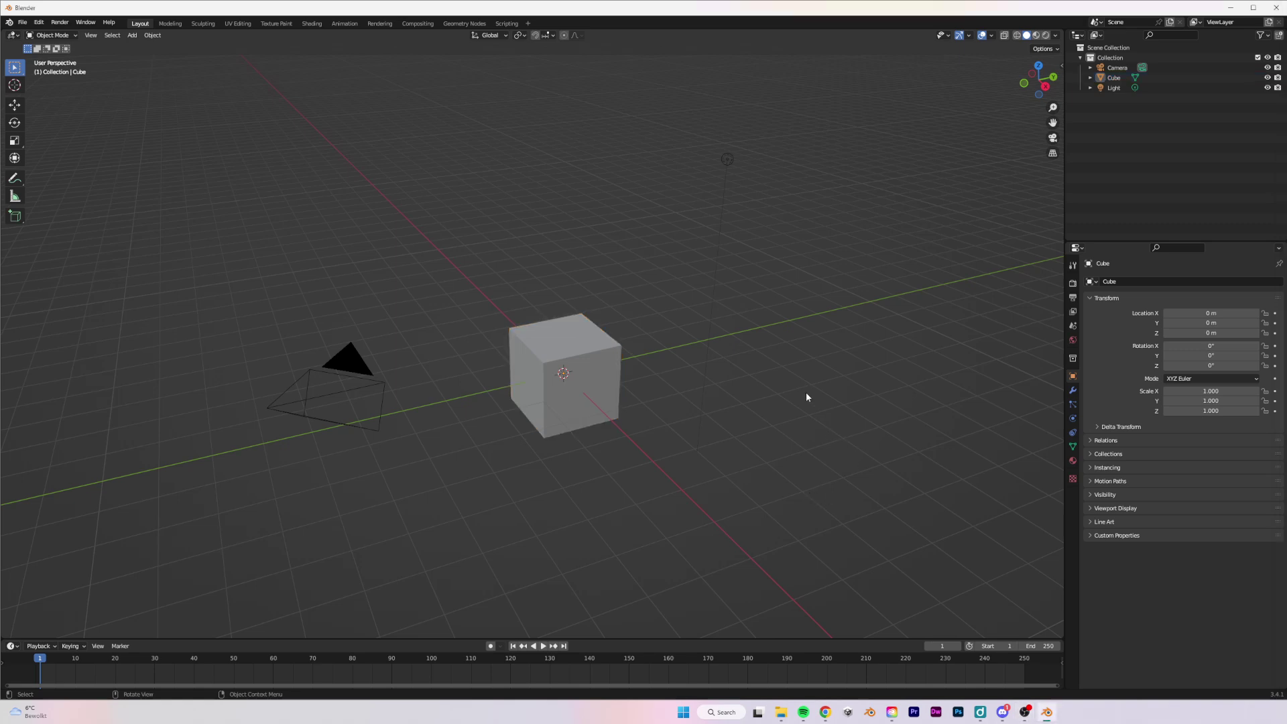
{"action": "key", "text": "a"}
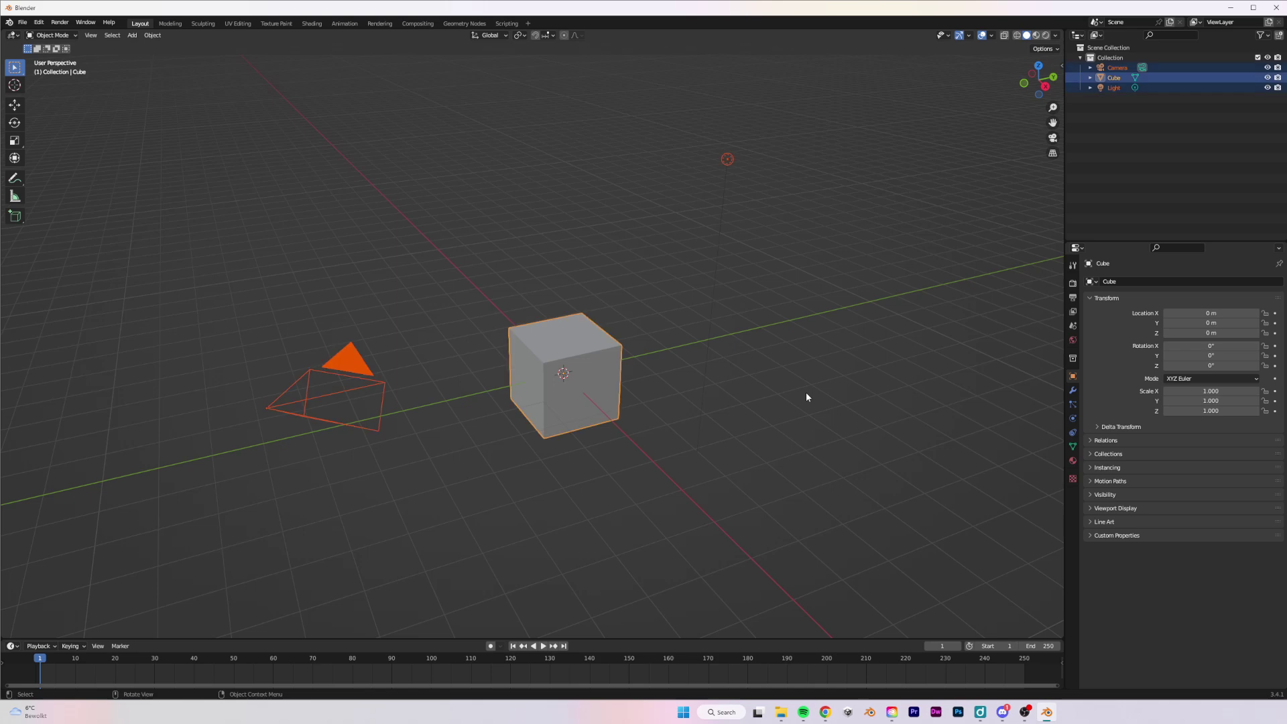
{"action": "key", "text": "Delete"}
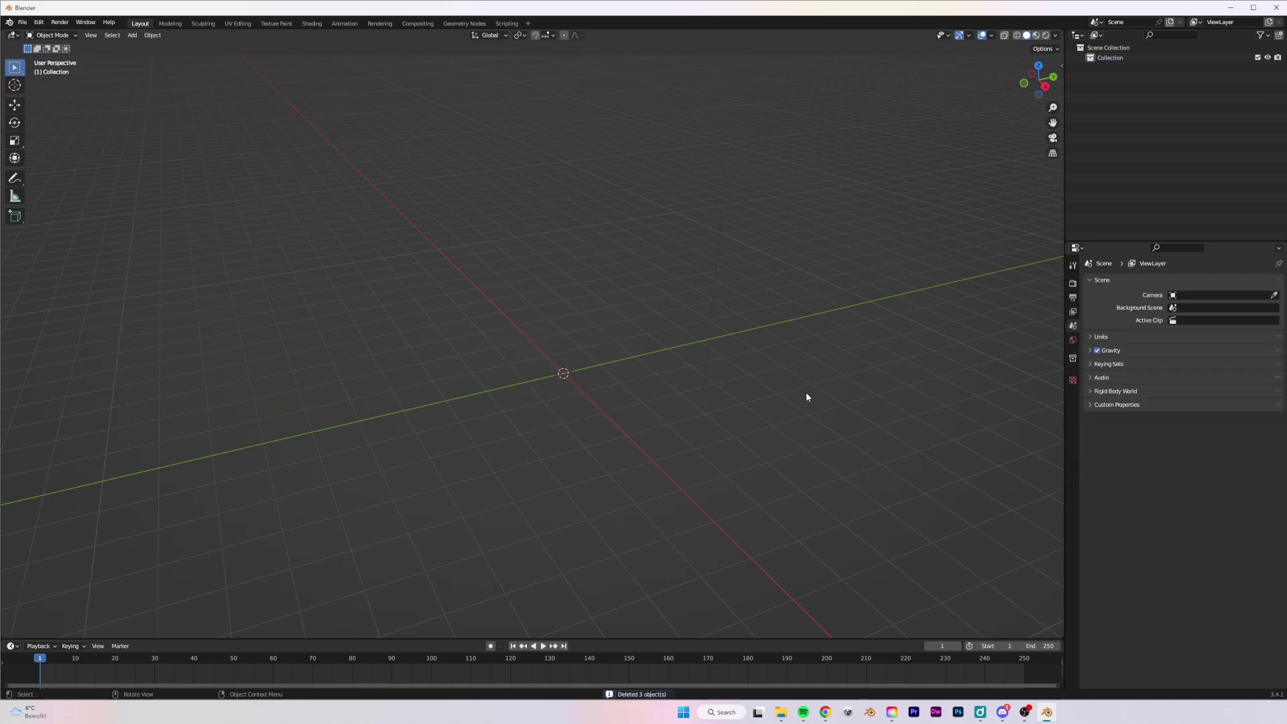
Step: Add a Suzanne monkey and apply a Subdivision Surface modifier to it
{"action": "key", "text": "shift+a"}
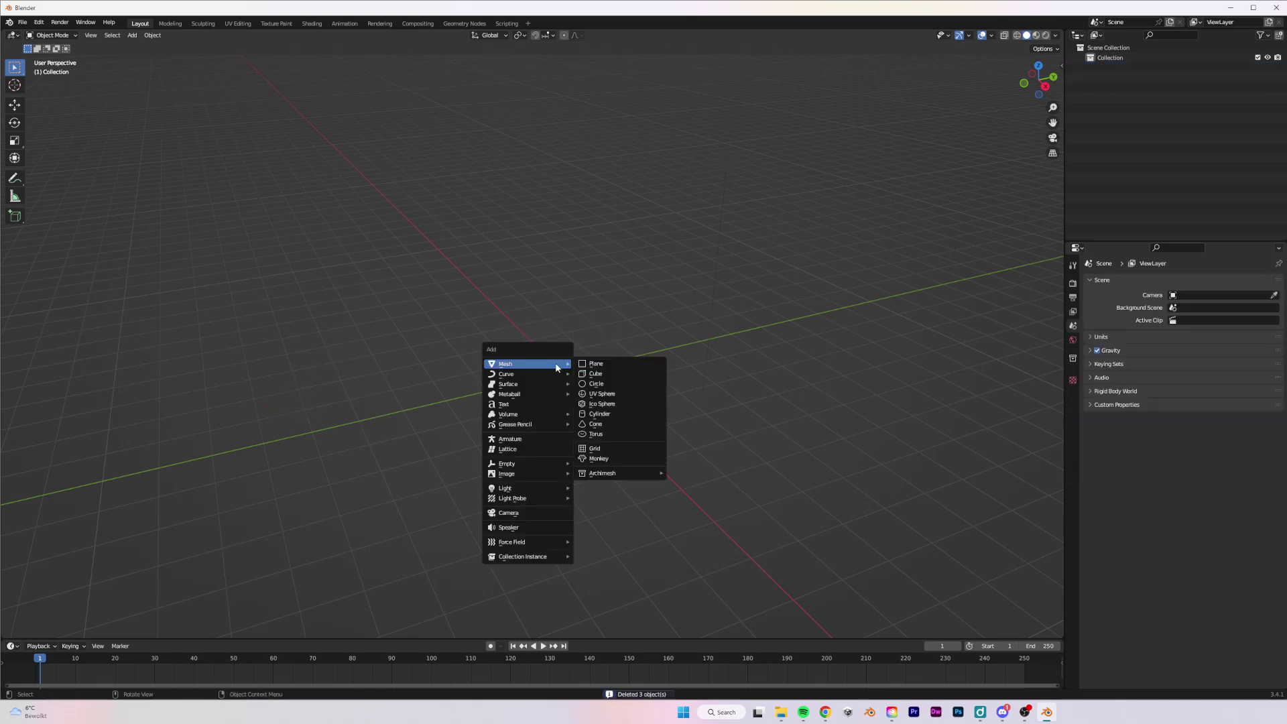
{"action": "left_click", "coordinate": [632, 460]}
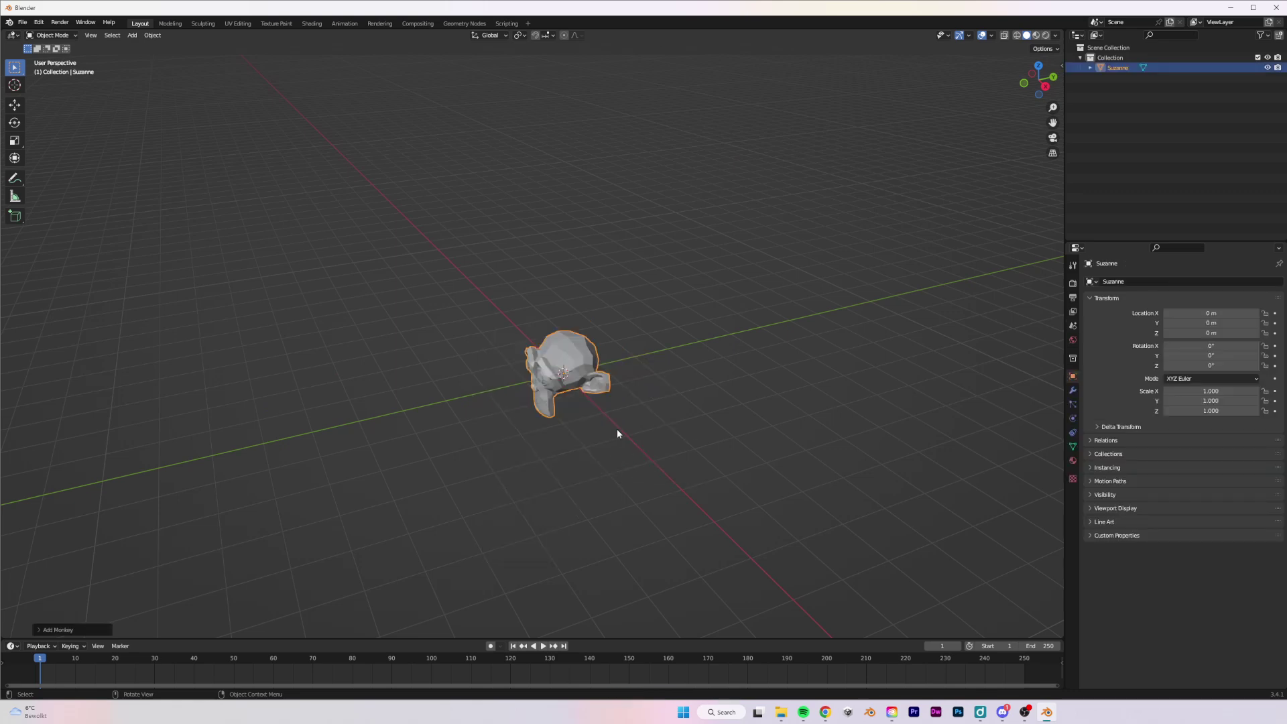
{"action": "left_click", "coordinate": [1073, 390]}
{"action": "left_click", "coordinate": [1147, 282]}
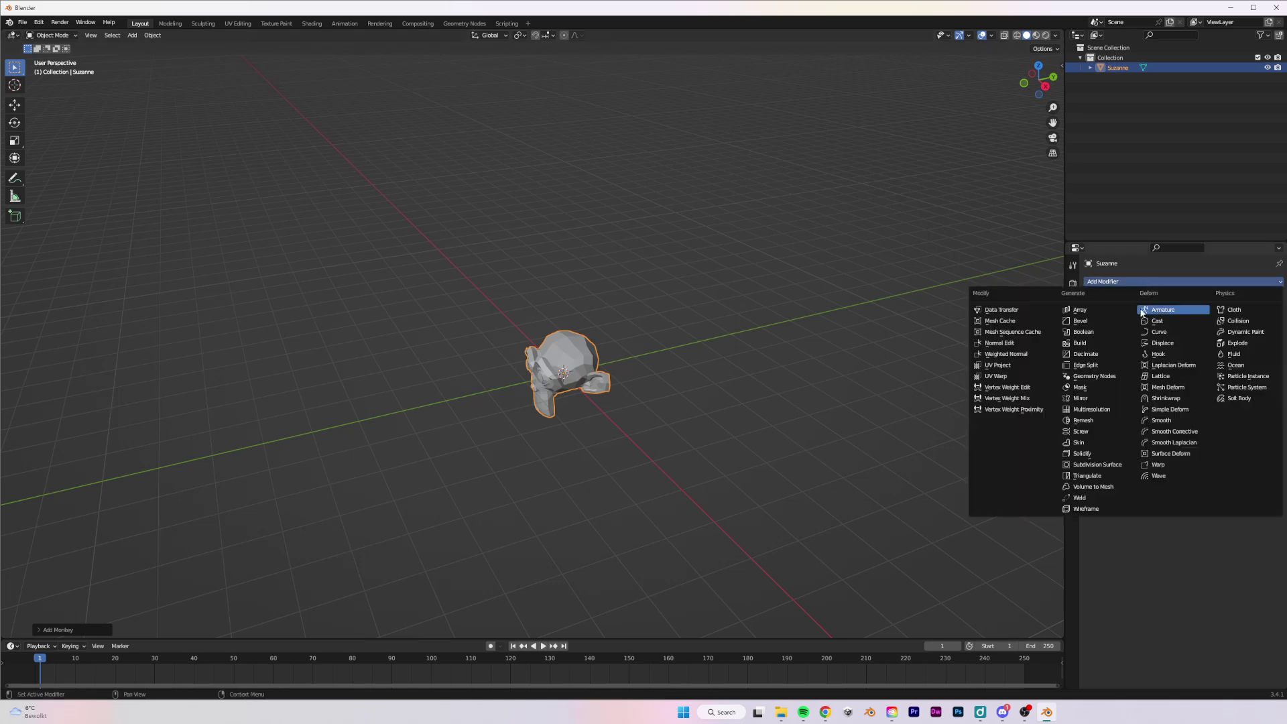
{"action": "left_click", "coordinate": [1099, 465]}
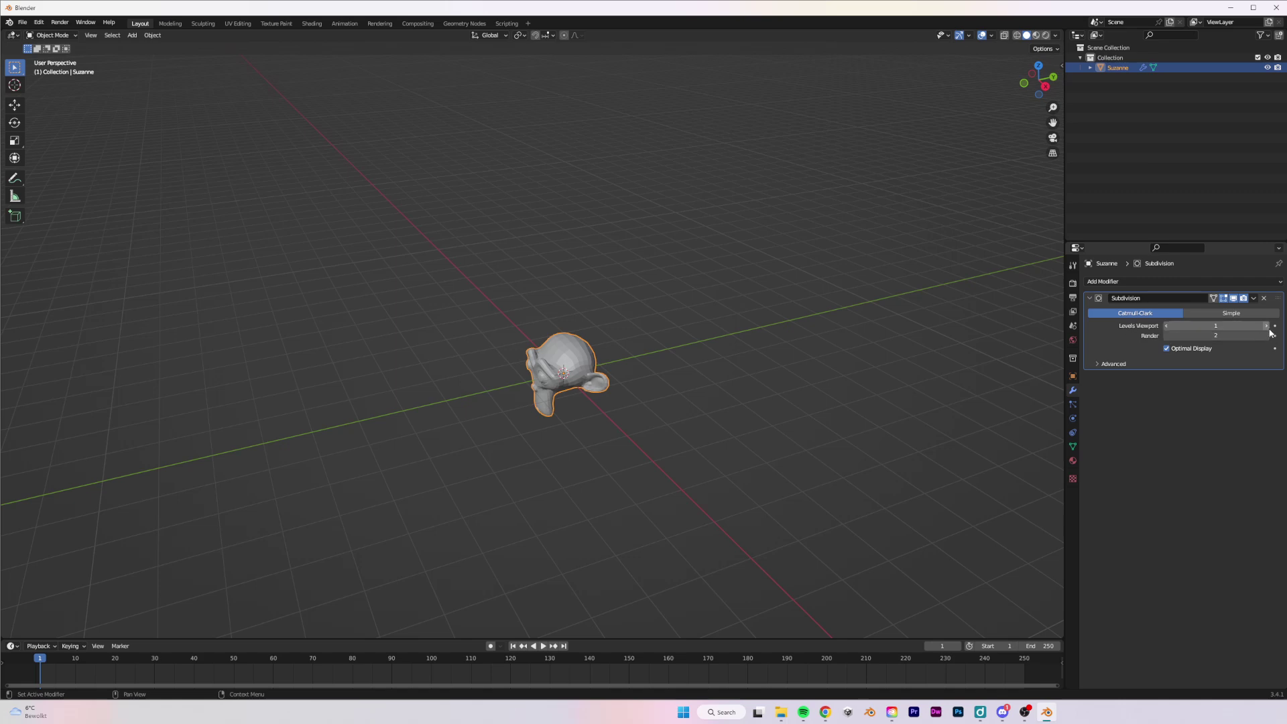
{"action": "left_click", "coordinate": [1254, 297]}
{"action": "left_click", "coordinate": [1214, 307]}
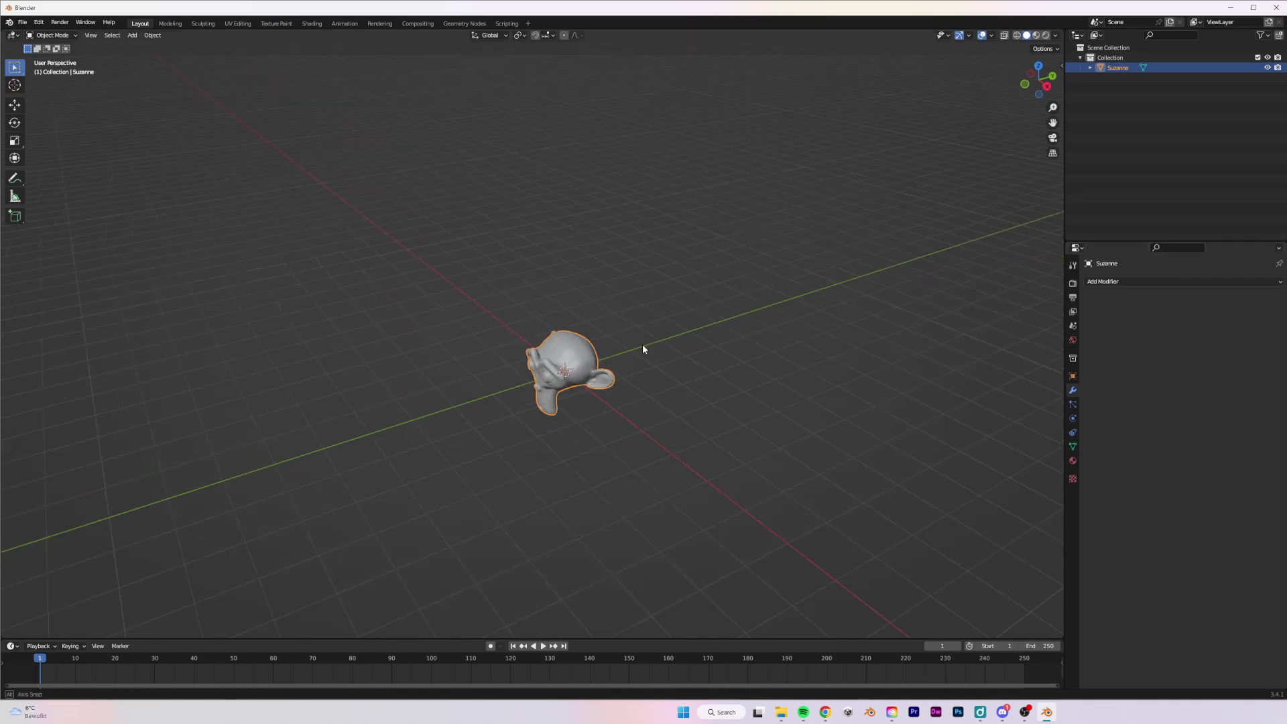
Step: Shade Suzanne smooth, then deselect her
{"action": "middle_click_drag", "start_coordinate": [642, 344], "coordinate": [520, 277]}
{"action": "scroll", "coordinate": [627, 359], "scroll_direction": "up", "scroll_amount": 3}
{"action": "right_click", "coordinate": [521, 277]}
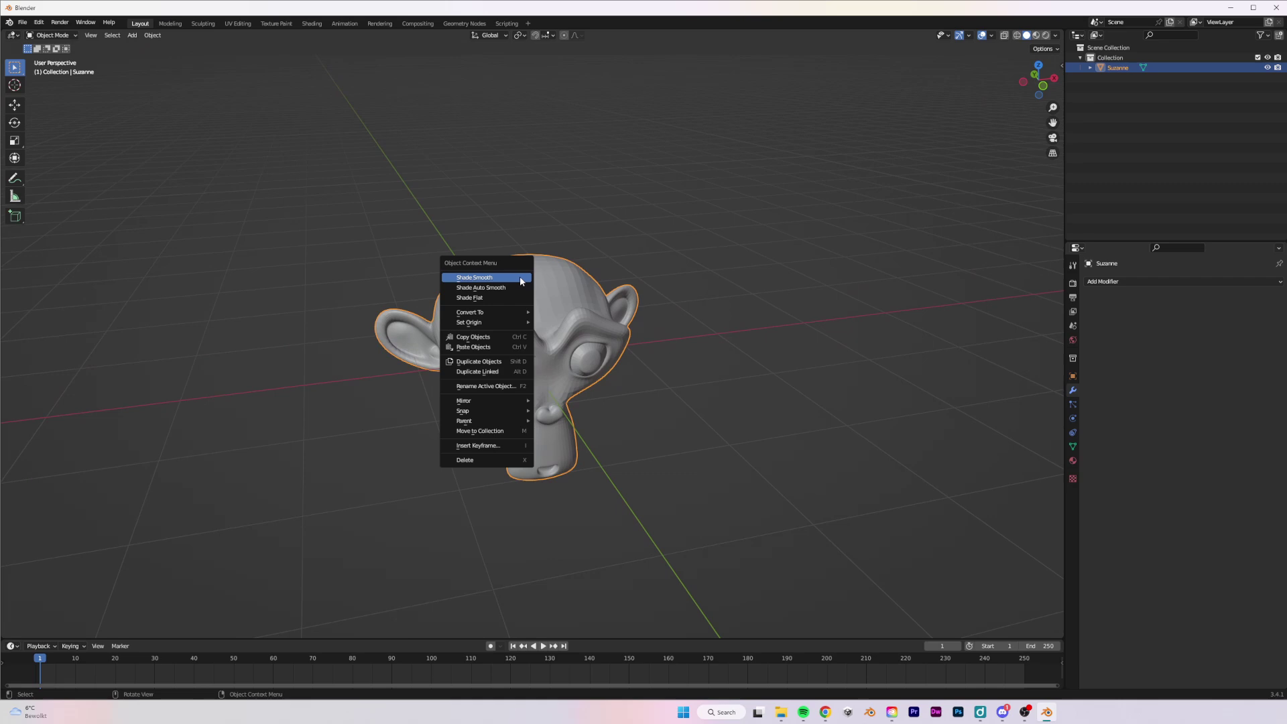
{"action": "left_click", "coordinate": [520, 279]}
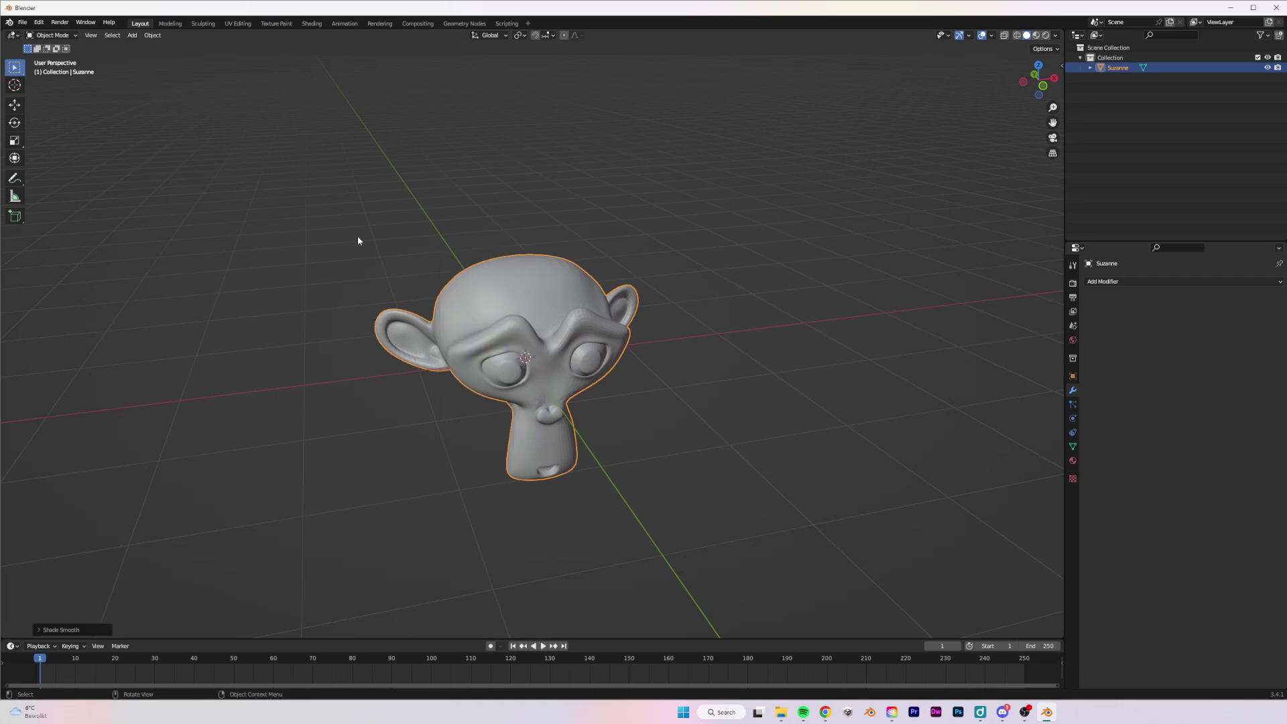
{"action": "left_click", "coordinate": [750, 295]}
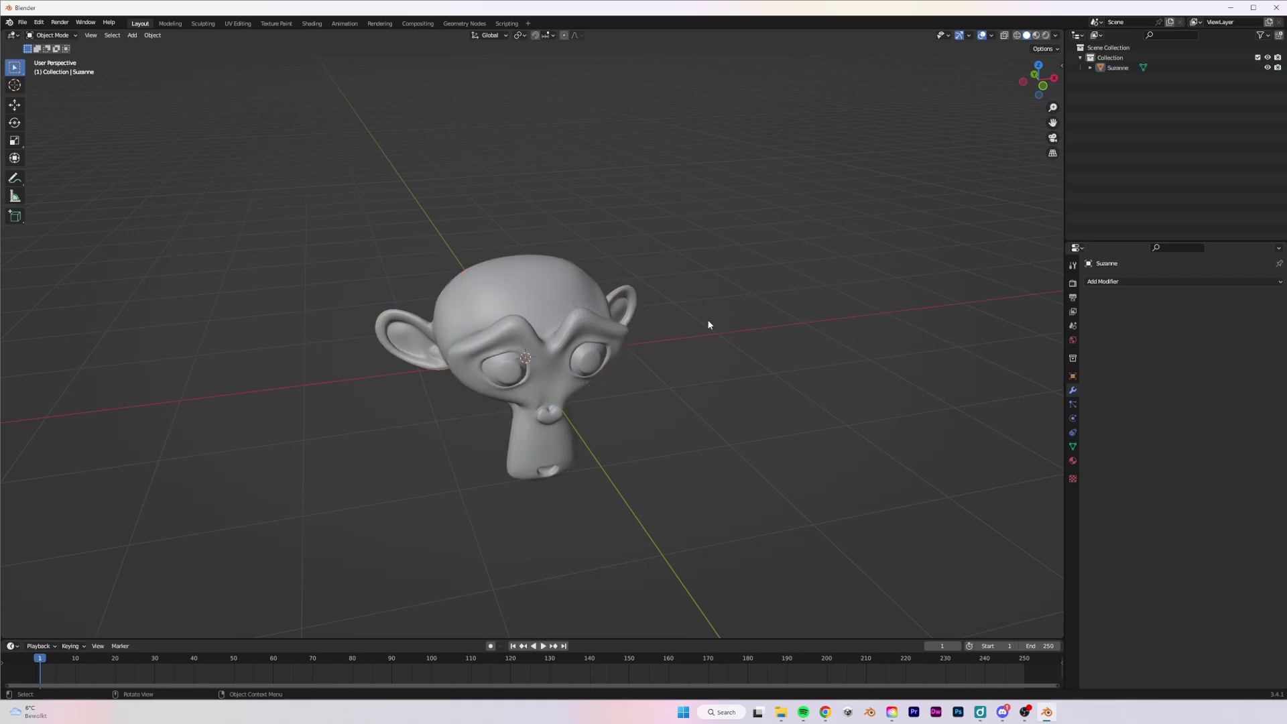
Step: Add a cube mesh to the scene
{"action": "key", "text": "shift+a"}
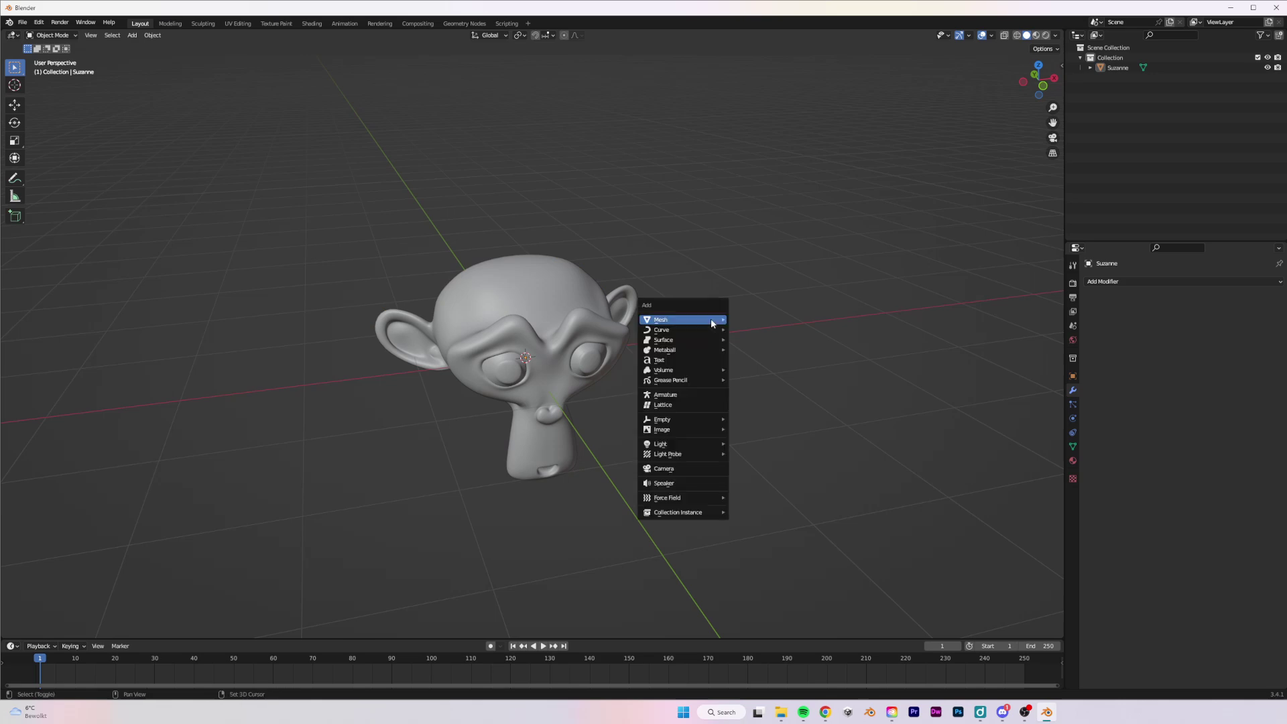
{"action": "mouse_move", "coordinate": [711, 321]}
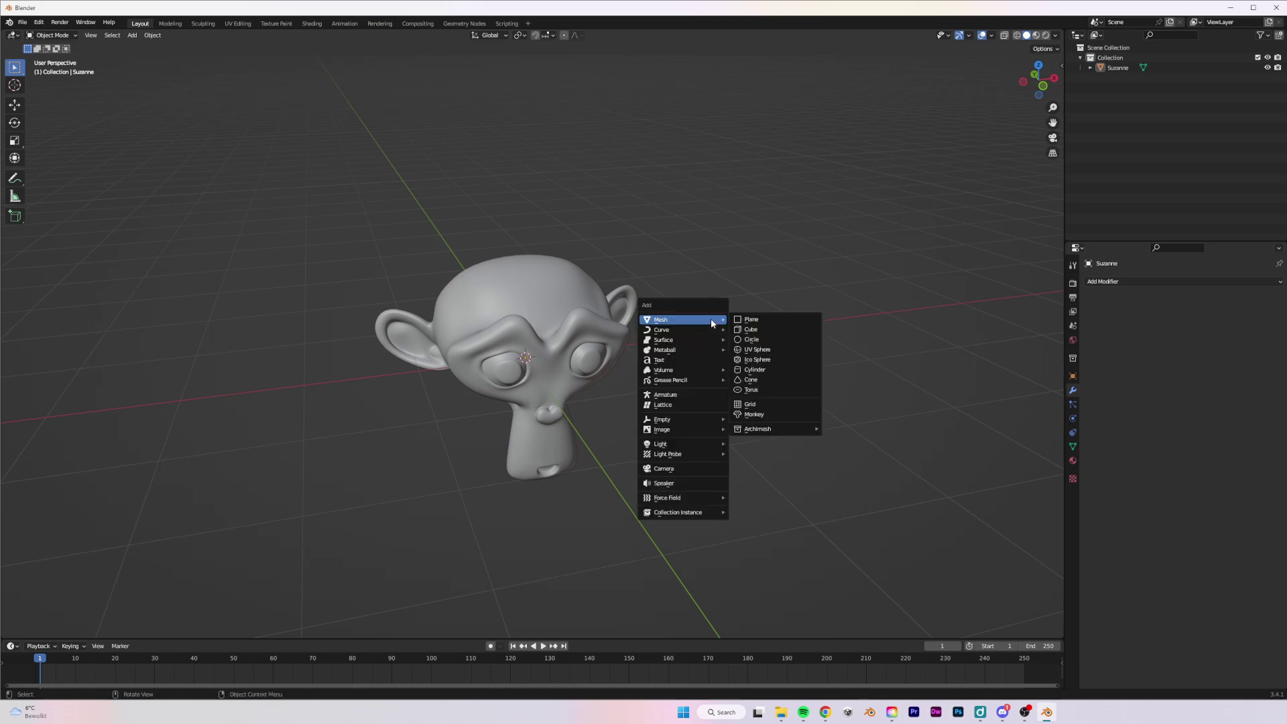
{"action": "left_click", "coordinate": [782, 329]}
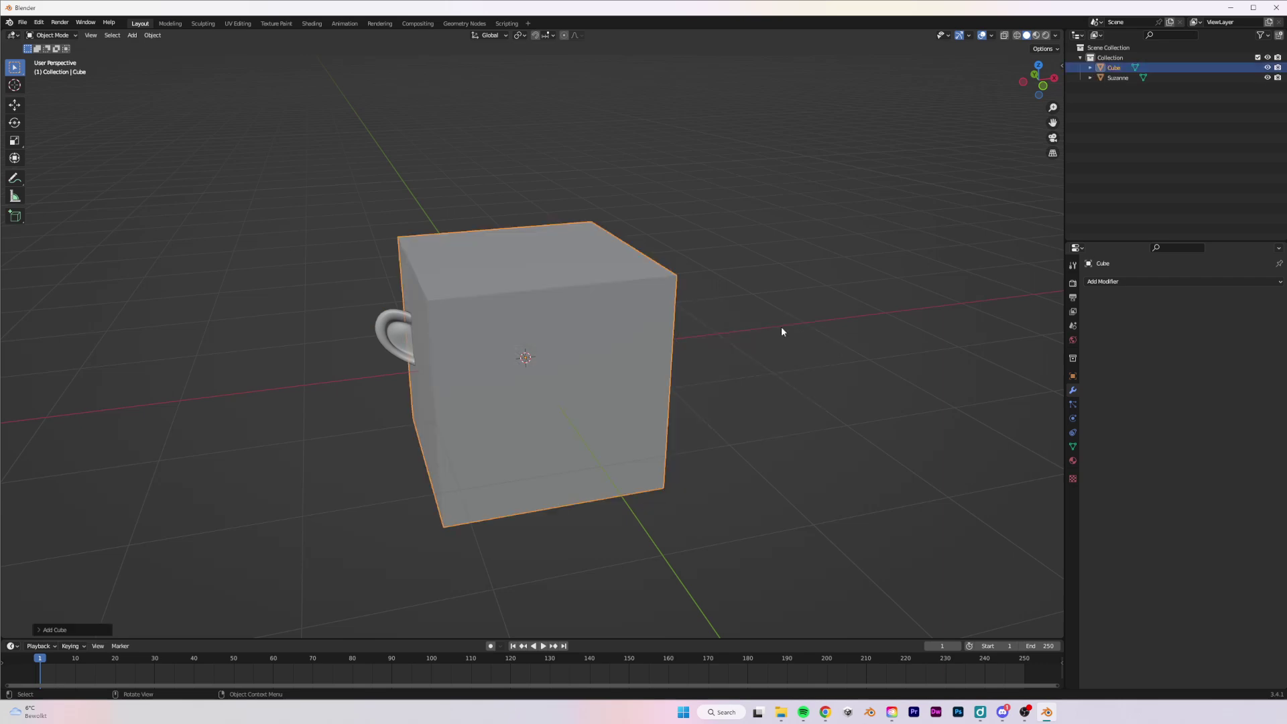
{"action": "middle_click_drag", "start_coordinate": [782, 328], "coordinate": [719, 303]}
Step: Move the cube sideways, along Y and up Z behind Suzanne, then select Suzanne
{"action": "left_click", "coordinate": [18, 109]}
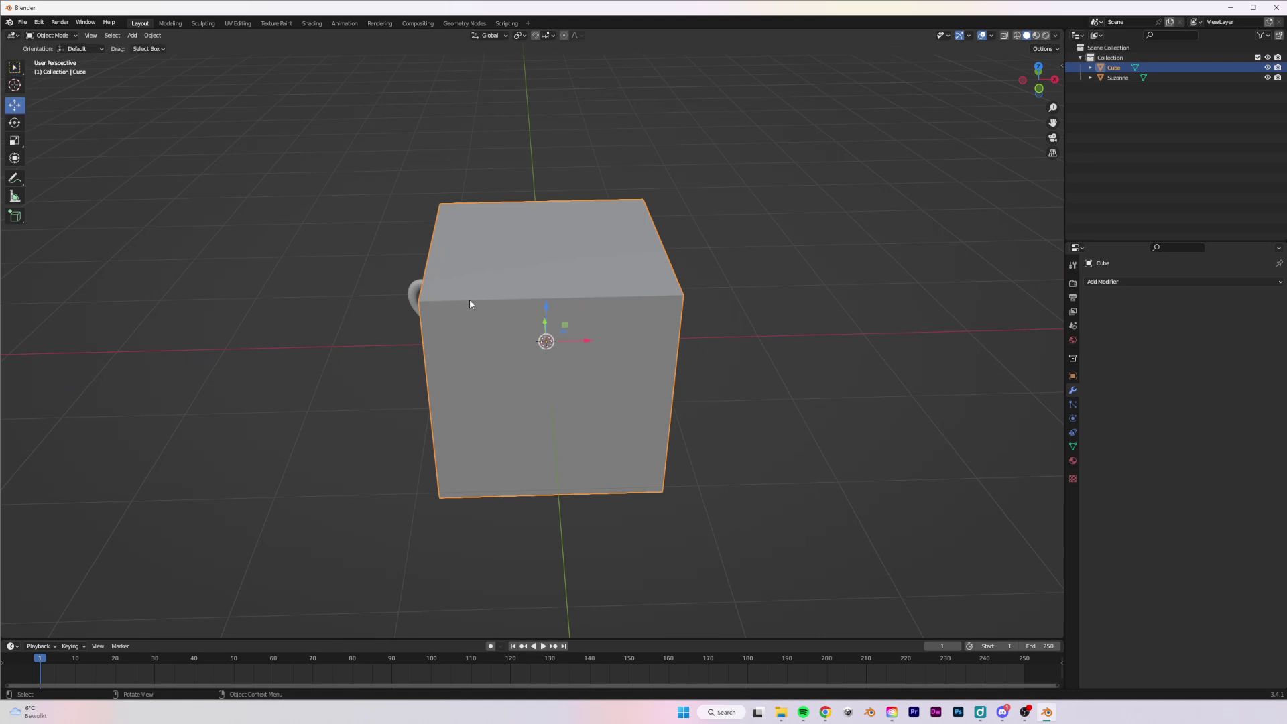
{"action": "left_click_drag", "start_coordinate": [474, 302], "coordinate": [556, 305]}
{"action": "middle_click_drag", "start_coordinate": [556, 305], "coordinate": [509, 321]}
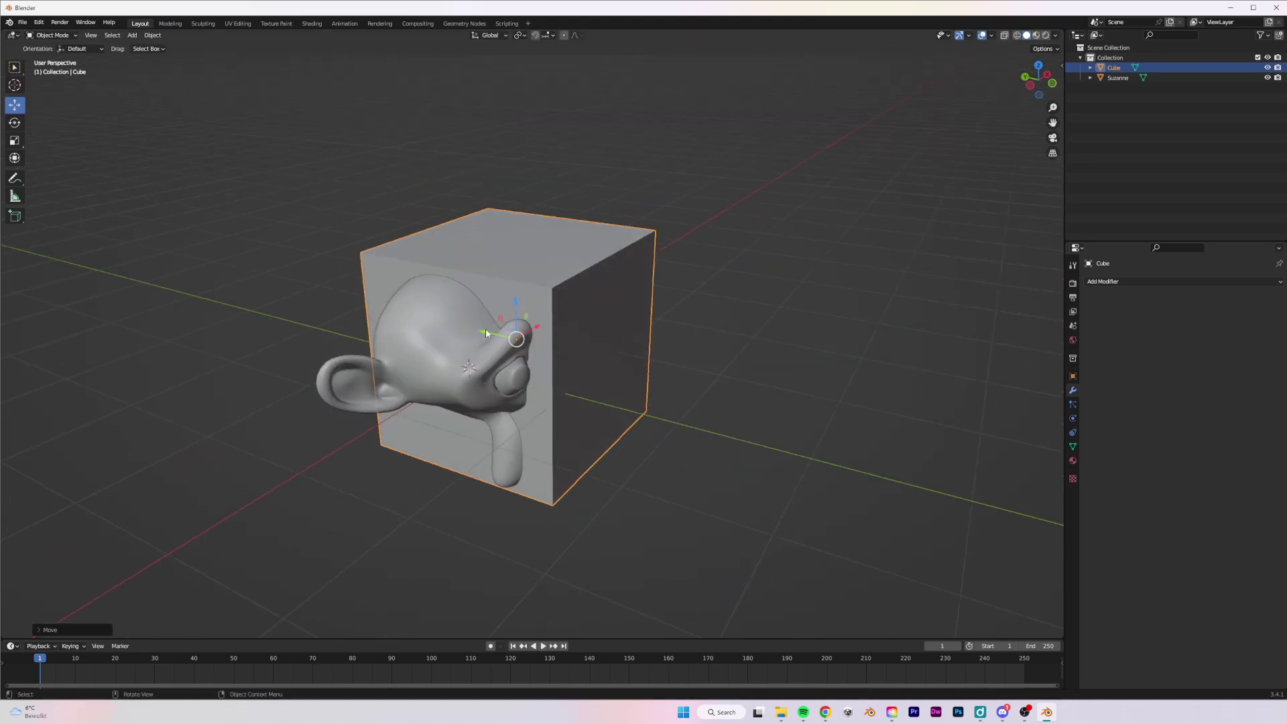
{"action": "left_click_drag", "start_coordinate": [485, 333], "coordinate": [396, 328]}
{"action": "left_click_drag", "start_coordinate": [432, 277], "coordinate": [432, 173]}
{"action": "middle_click_drag", "start_coordinate": [584, 204], "coordinate": [664, 307]}
{"action": "left_click", "coordinate": [518, 321]}
{"action": "middle_click_drag", "start_coordinate": [518, 321], "coordinate": [724, 339]}
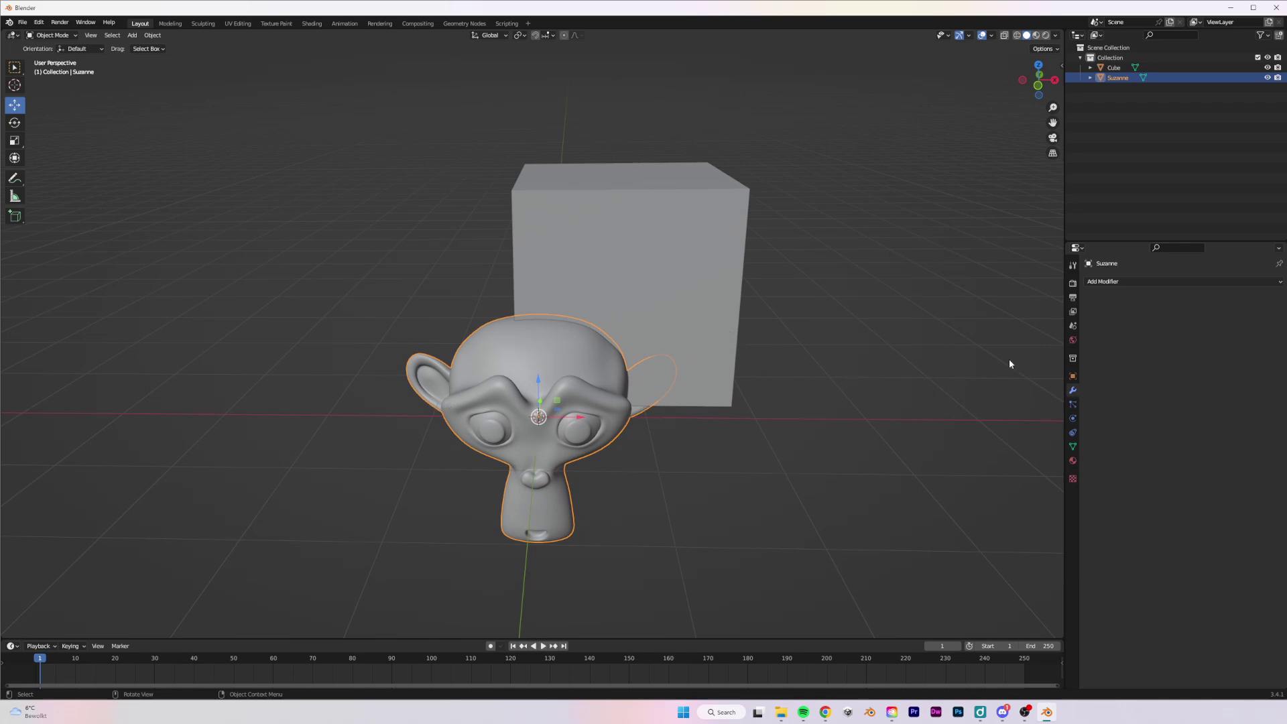
Step: Add a Boolean modifier to Suzanne with the Cube picked as its object
{"action": "left_click", "coordinate": [1129, 281]}
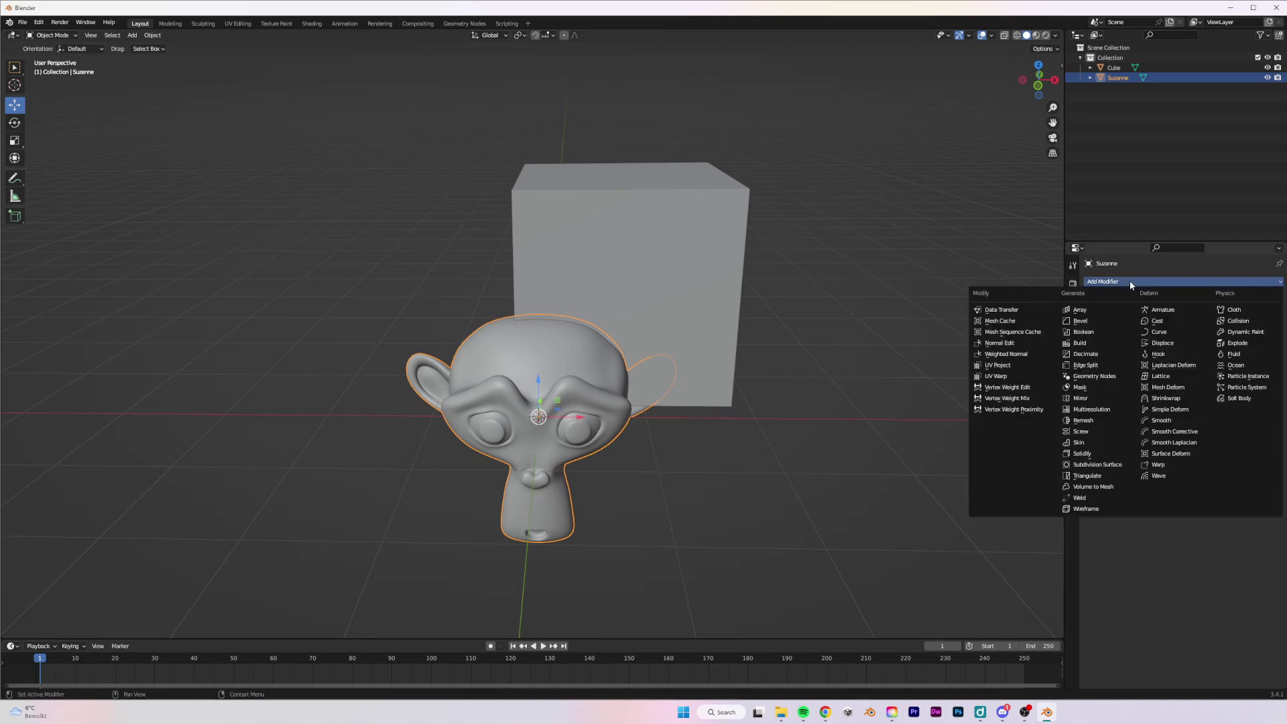
{"action": "left_click", "coordinate": [1105, 331]}
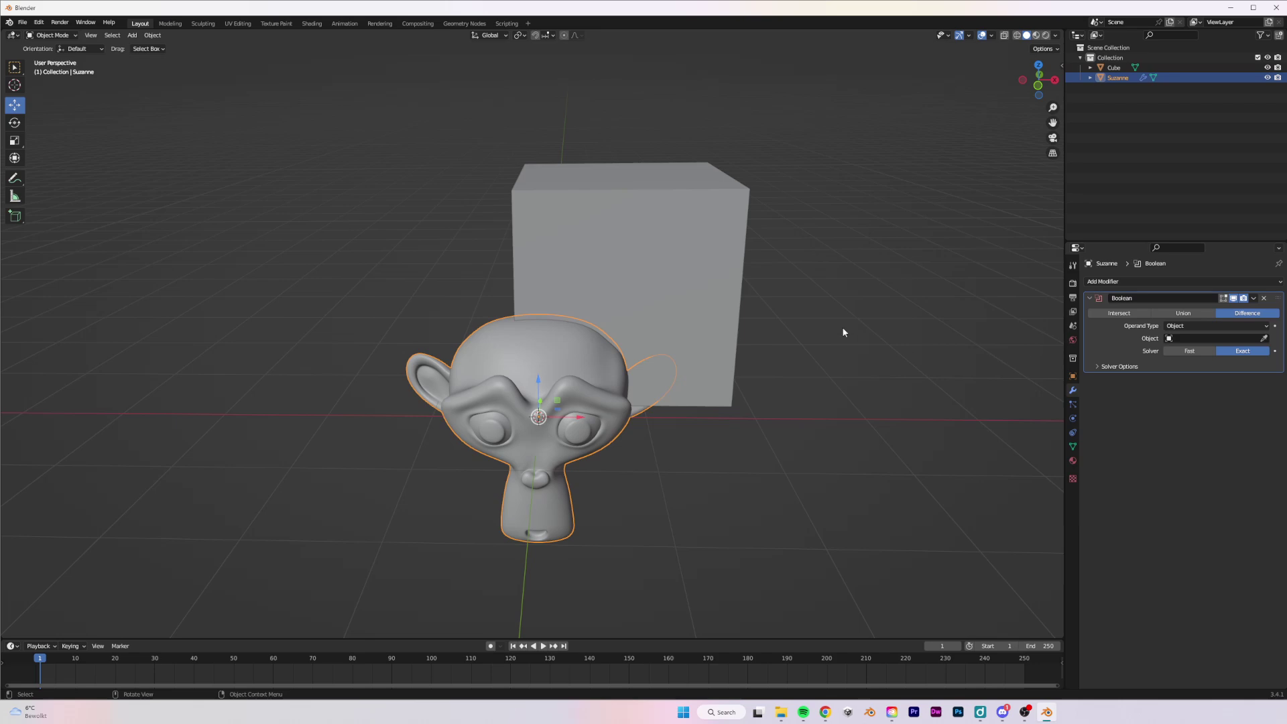
{"action": "middle_click_drag", "start_coordinate": [842, 327], "coordinate": [826, 356]}
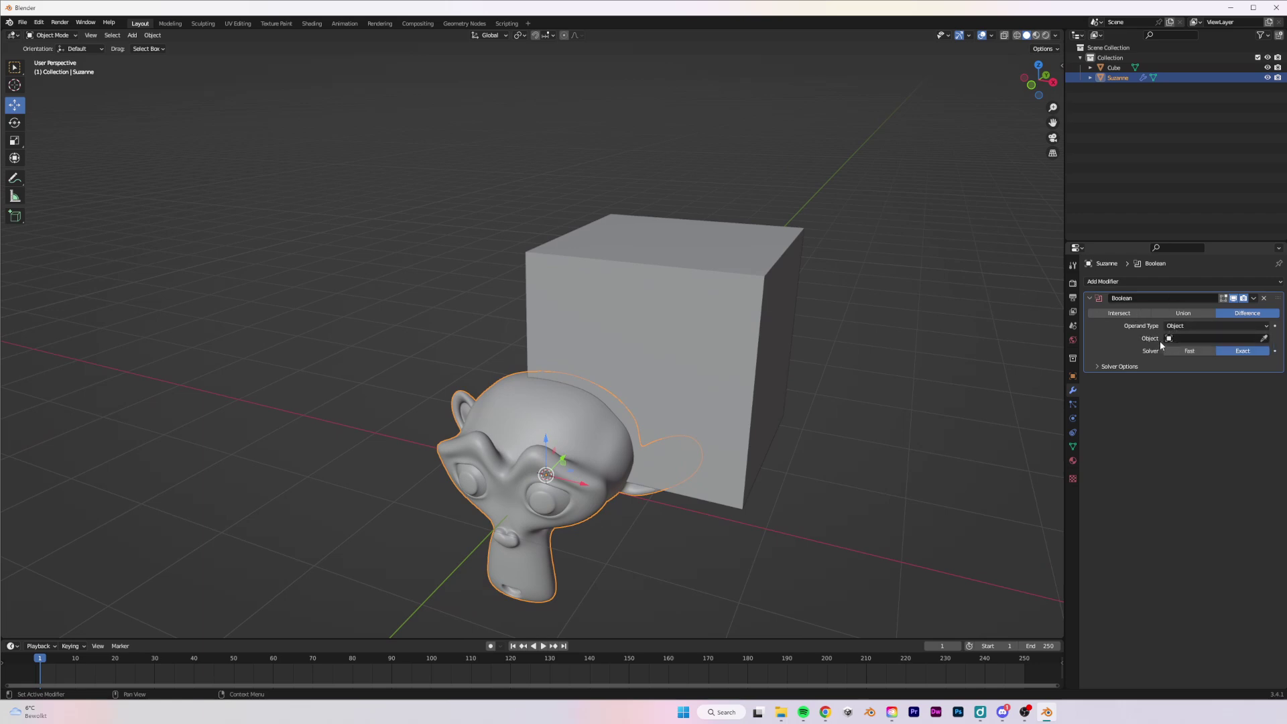
{"action": "left_click", "coordinate": [1265, 339]}
{"action": "left_click", "coordinate": [736, 291]}
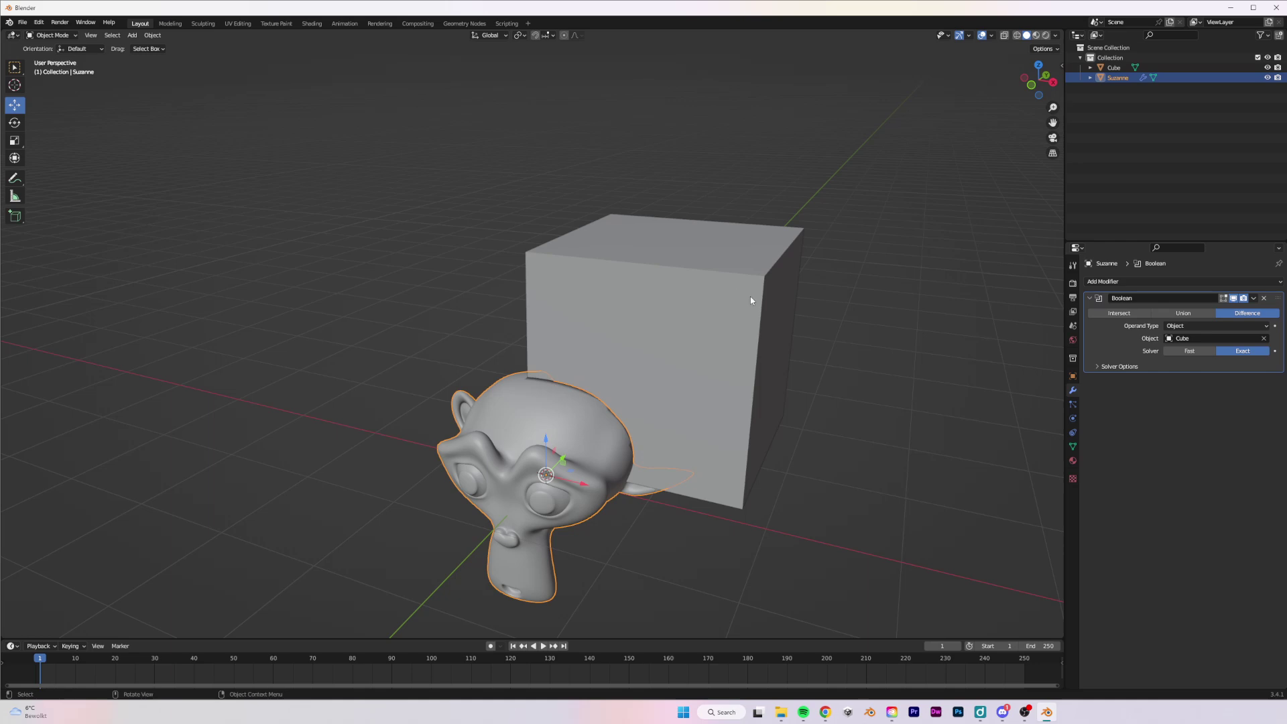
{"action": "middle_click_drag", "start_coordinate": [750, 297], "coordinate": [643, 463]}
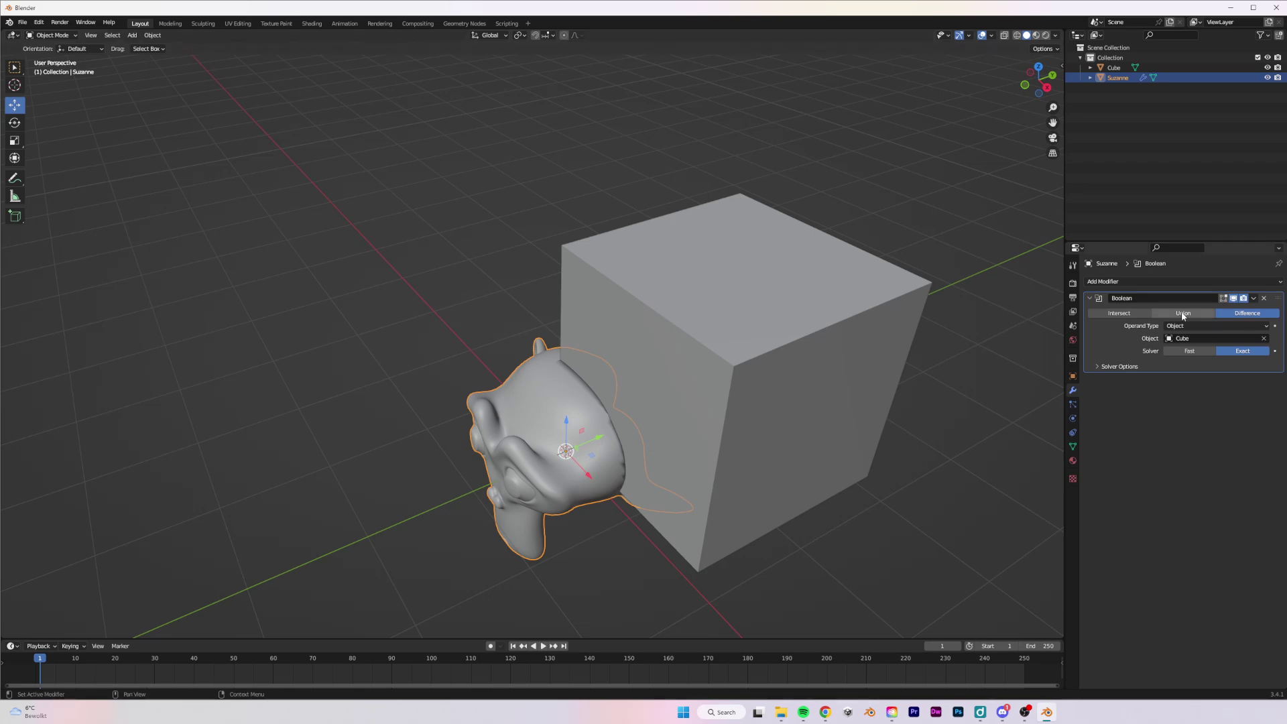
Step: Preview the Boolean in Union and Intersect modes, then return it to Difference
{"action": "left_click", "coordinate": [1198, 314]}
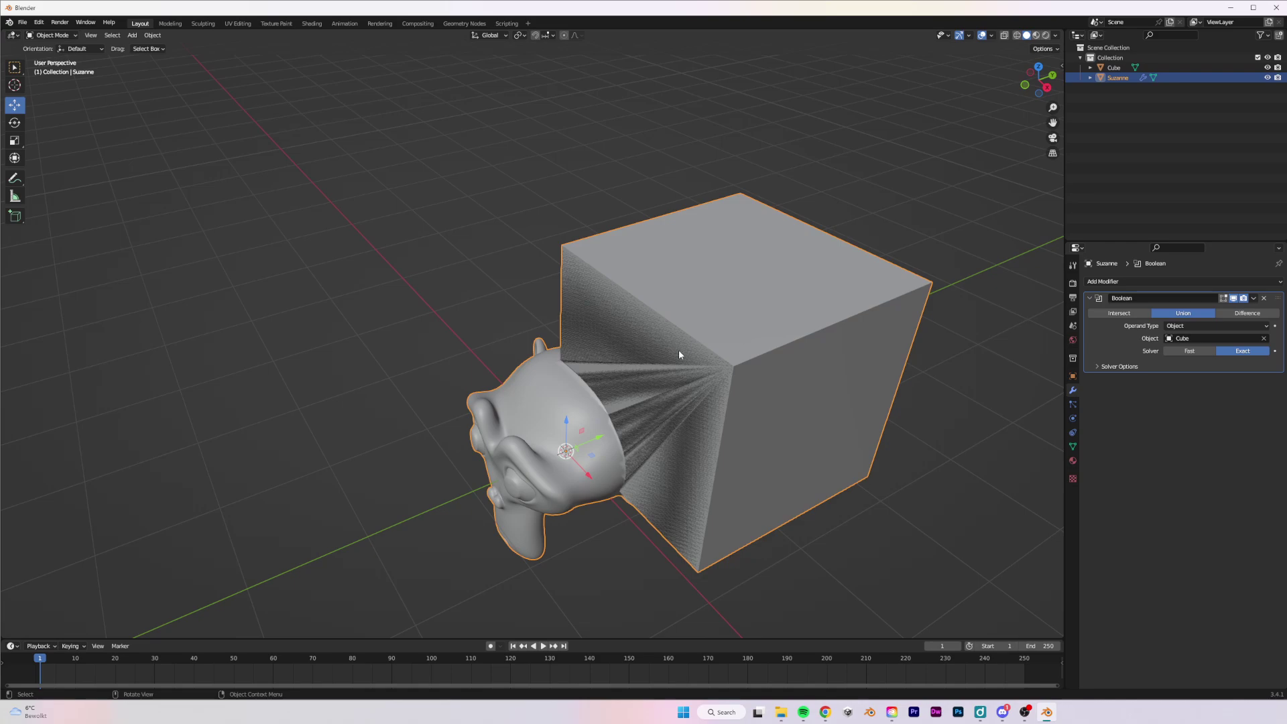
{"action": "middle_click_drag", "start_coordinate": [543, 405], "coordinate": [614, 397]}
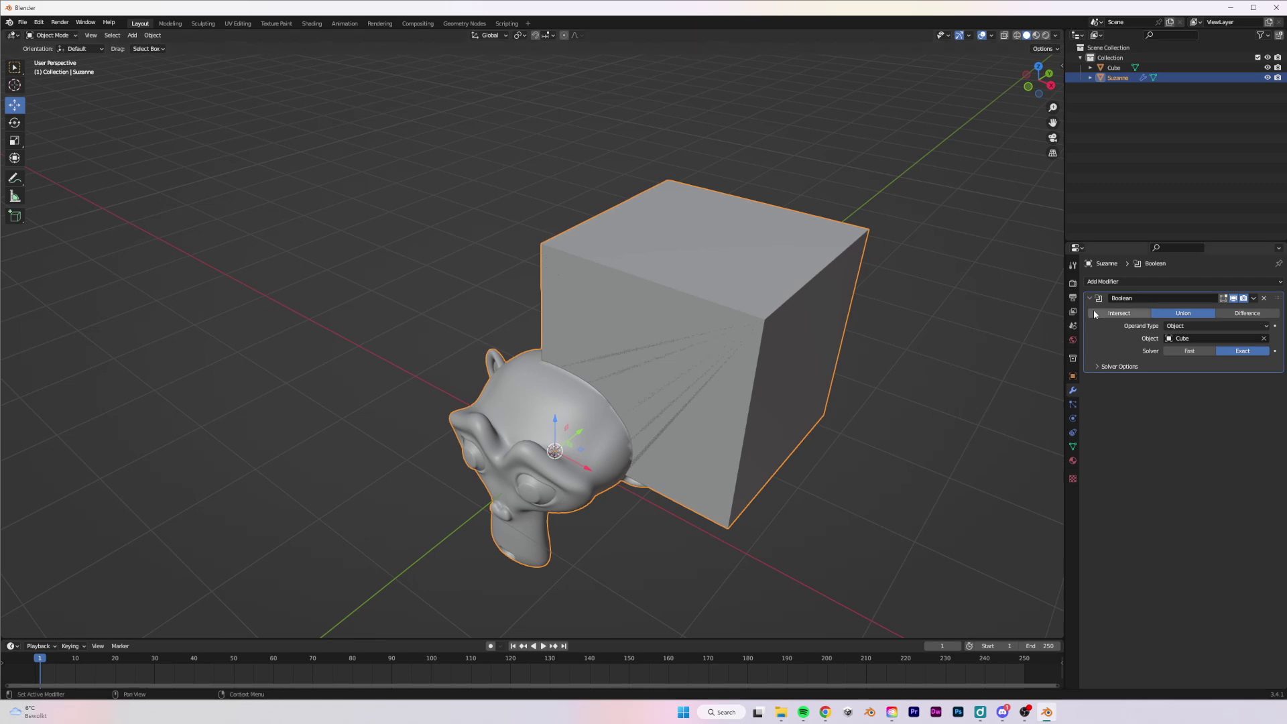
{"action": "left_click", "coordinate": [1116, 313]}
{"action": "middle_click_drag", "start_coordinate": [804, 376], "coordinate": [782, 367]}
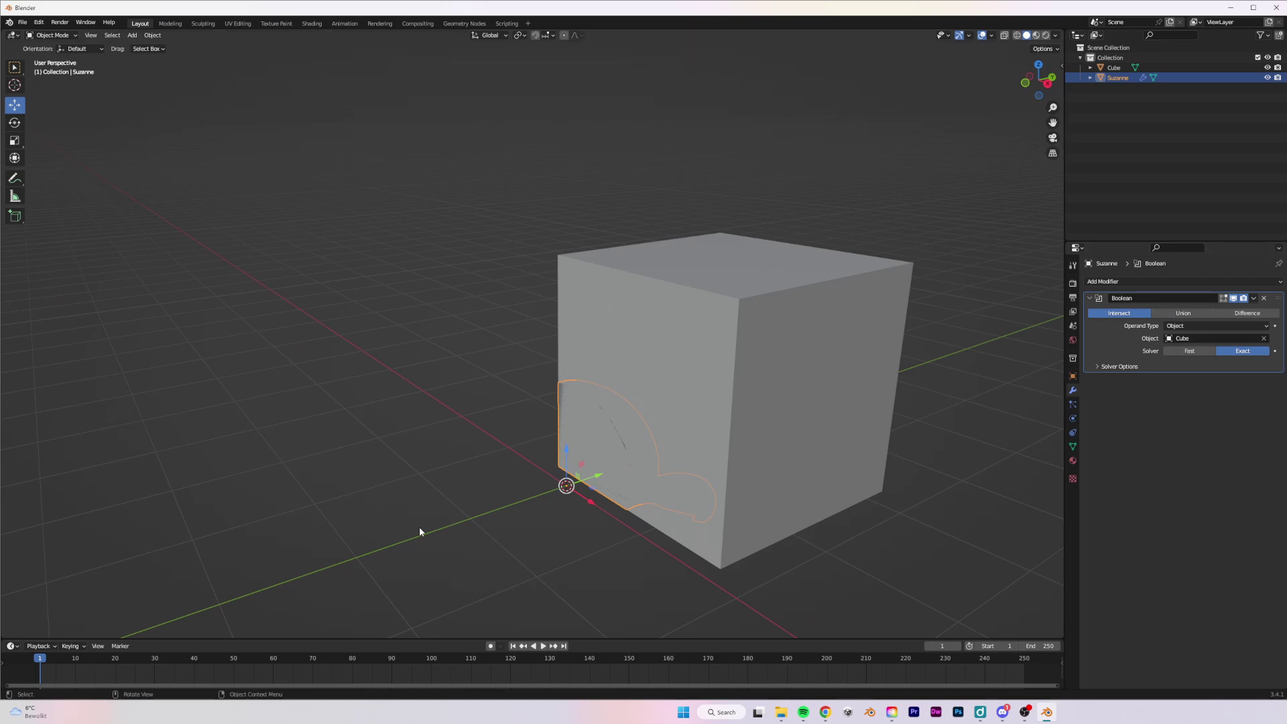
{"action": "left_click", "coordinate": [1247, 313]}
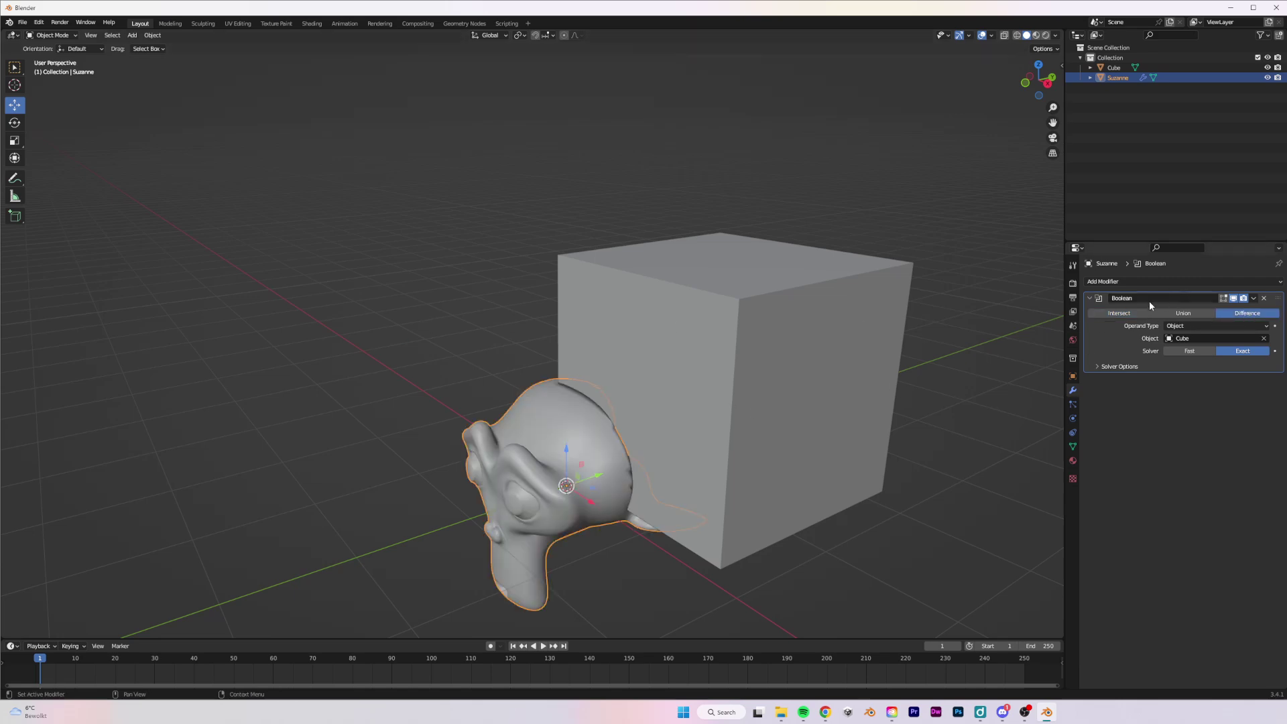
{"action": "left_click", "coordinate": [1257, 300]}
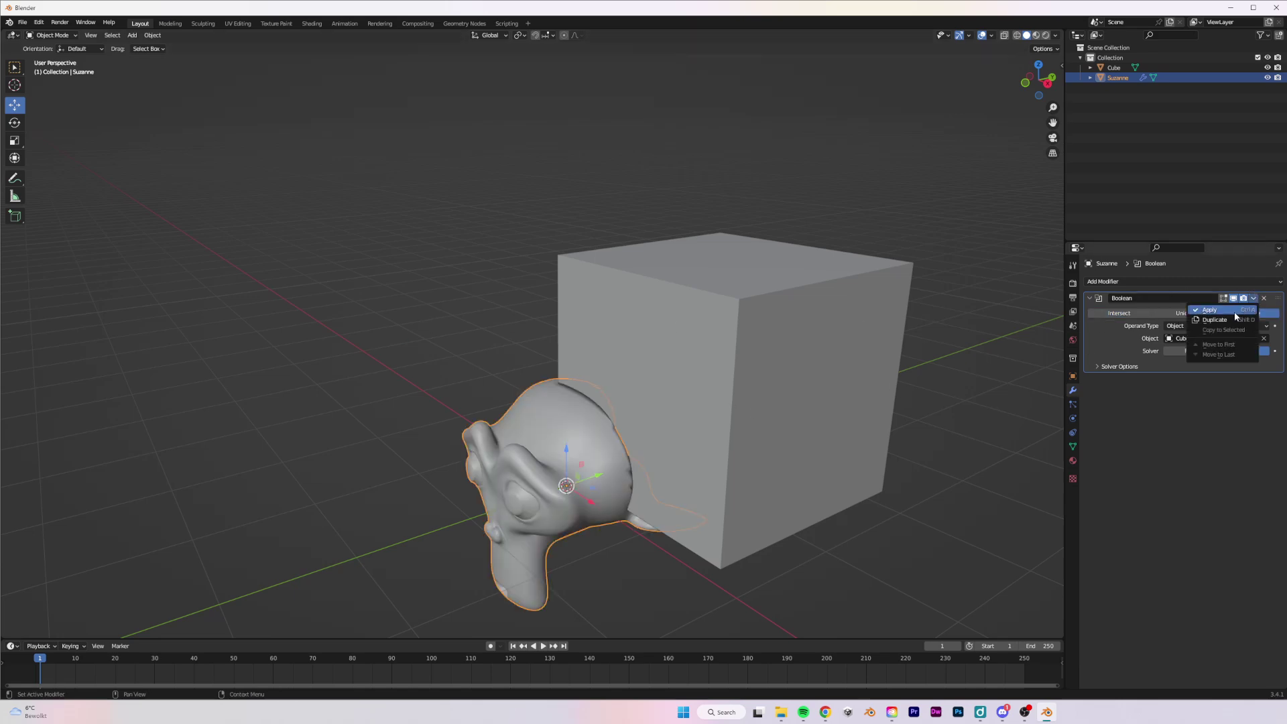
Step: Apply the Boolean cut, slide the cube aside to inspect it, then select Suzanne and the cube
{"action": "left_click", "coordinate": [1209, 310]}
{"action": "left_click", "coordinate": [740, 368]}
{"action": "left_click_drag", "start_coordinate": [750, 368], "coordinate": [881, 335]}
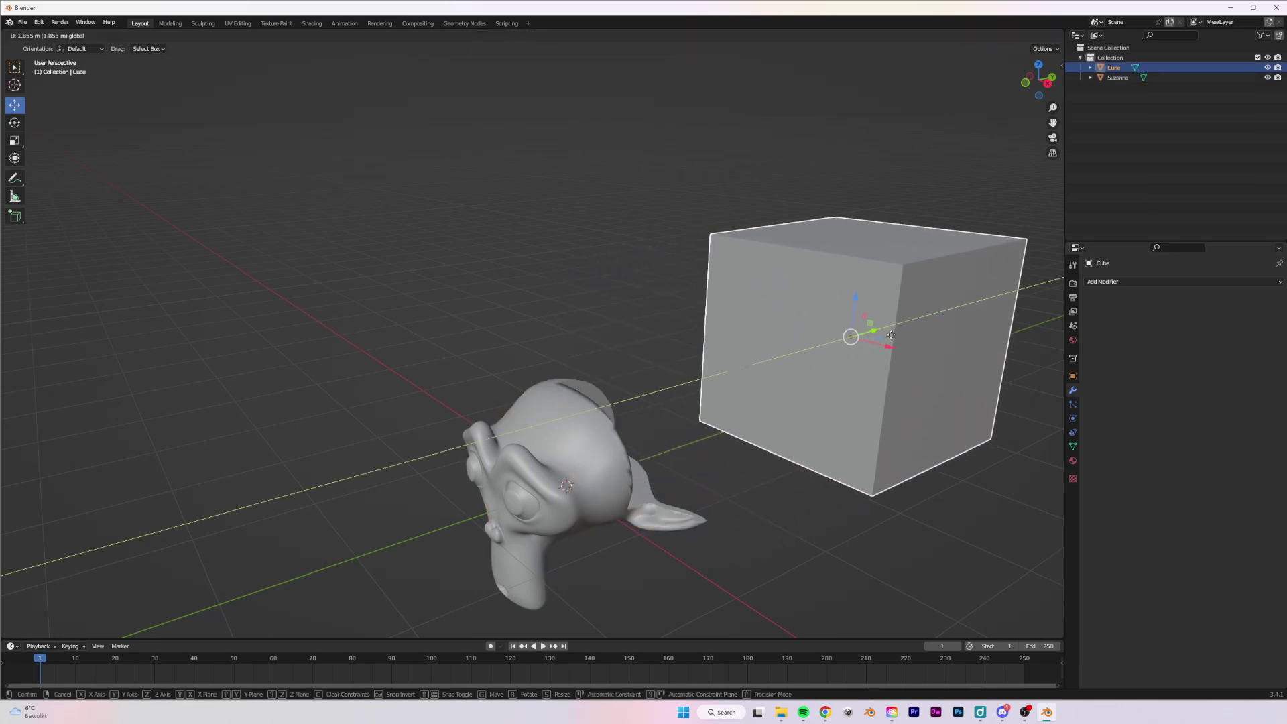
{"action": "middle_click_drag", "start_coordinate": [881, 335], "coordinate": [760, 369]}
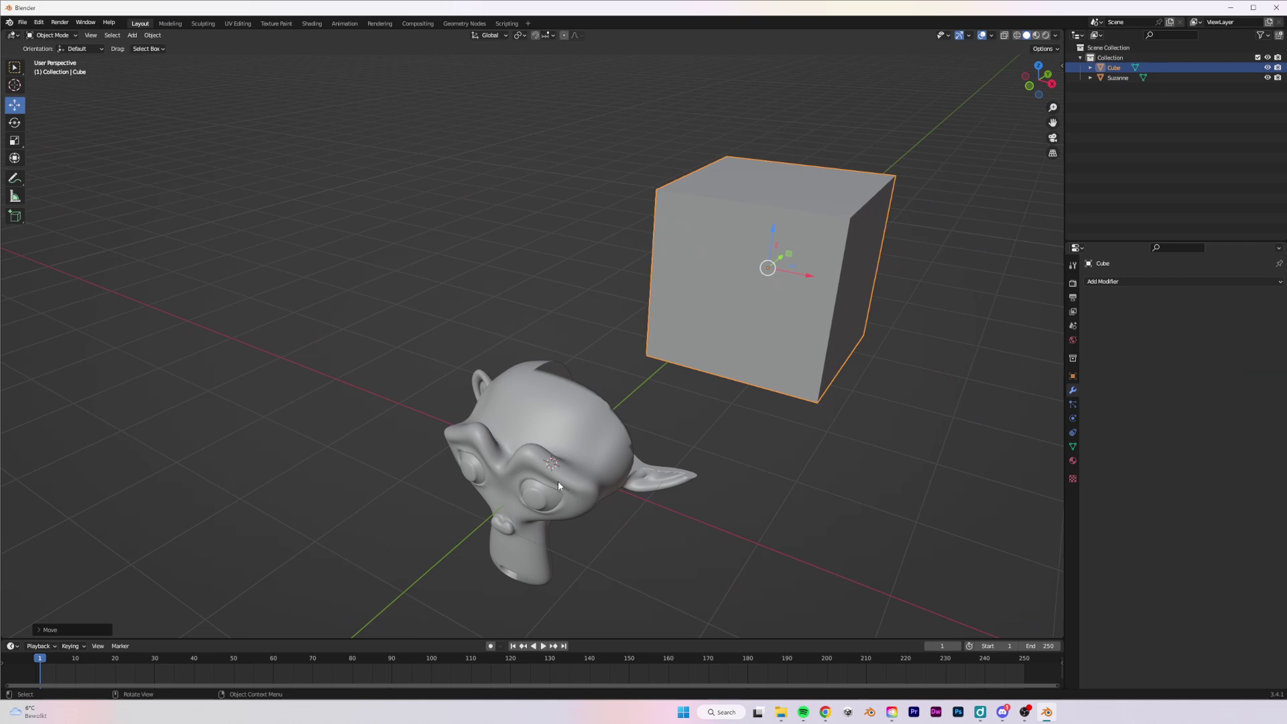
{"action": "left_click", "coordinate": [713, 427]}
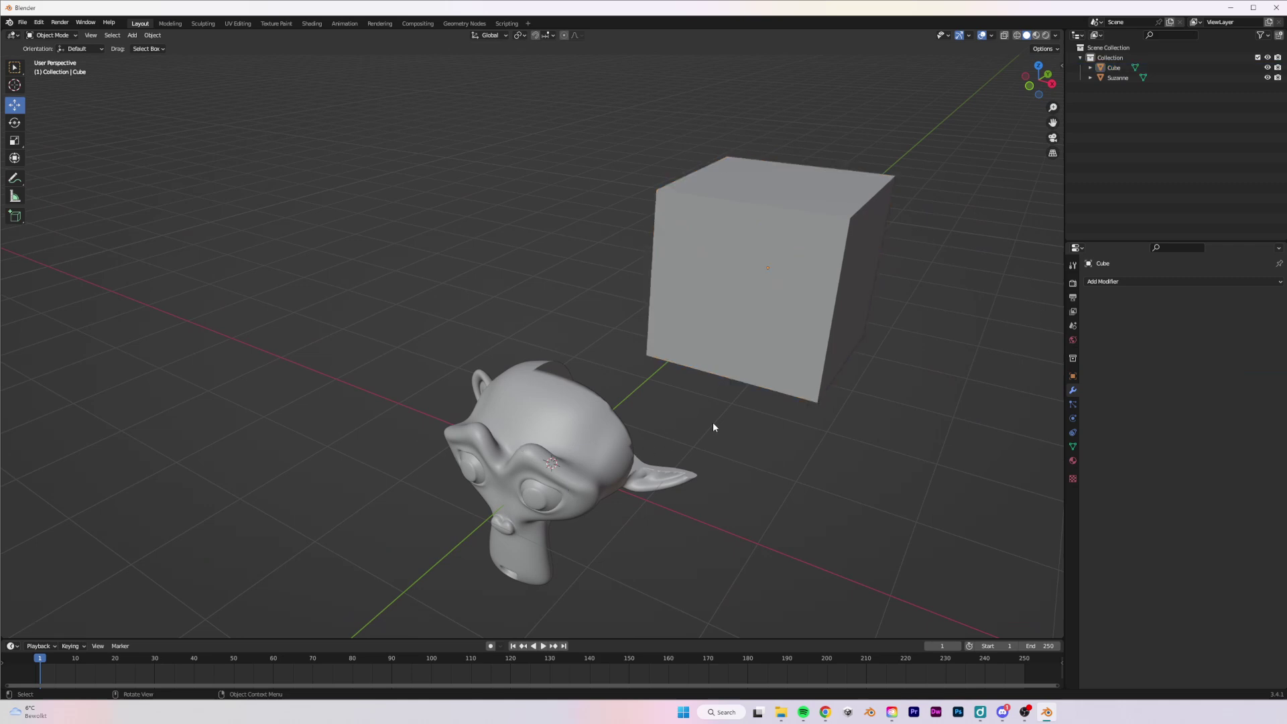
{"action": "left_click", "coordinate": [521, 404]}
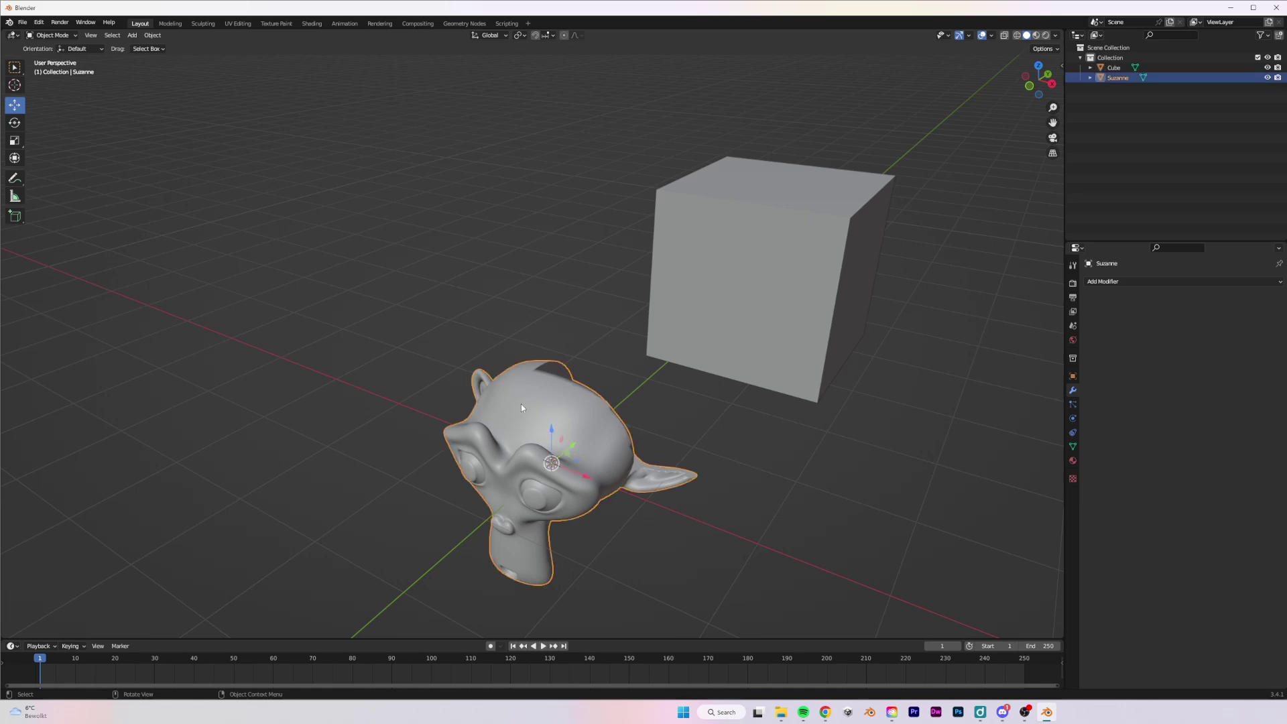
{"action": "left_click", "coordinate": [708, 297], "text": "shift"}
Step: Delete Suzanne and the cube, and add a cylinder mesh
{"action": "key", "text": "Delete"}
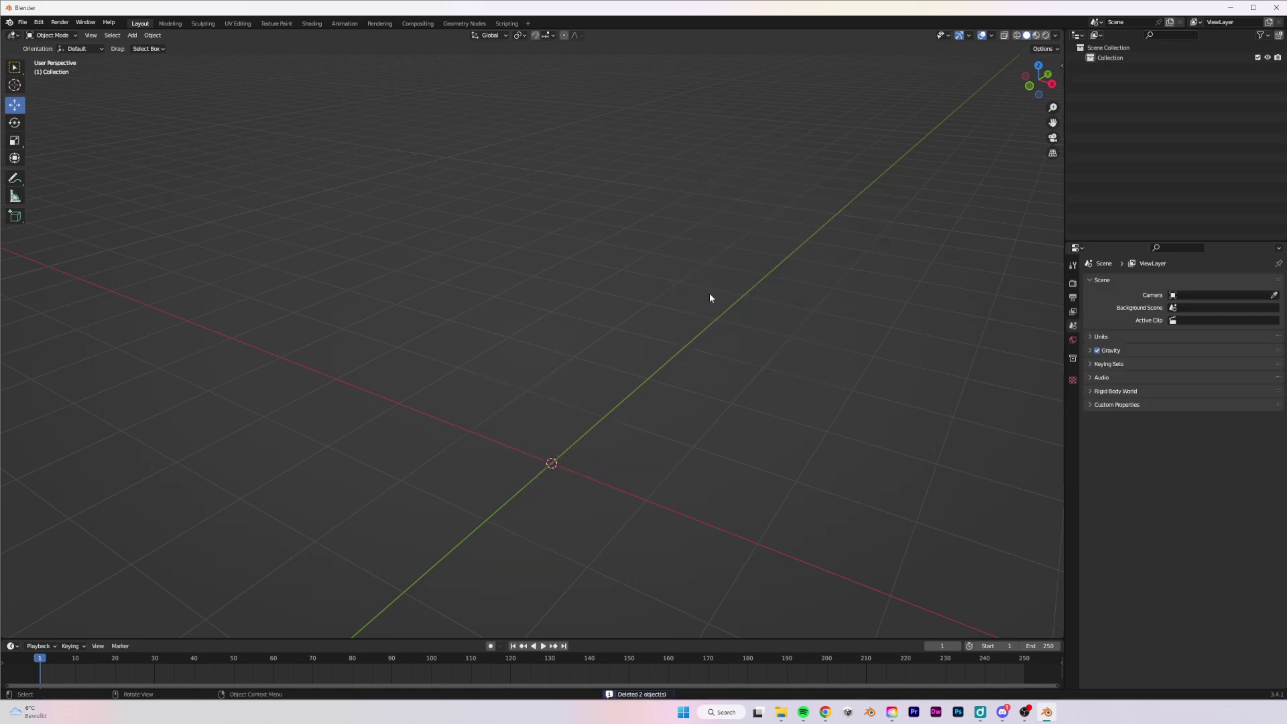
{"action": "key", "text": "shift+a"}
{"action": "mouse_move", "coordinate": [528, 442]}
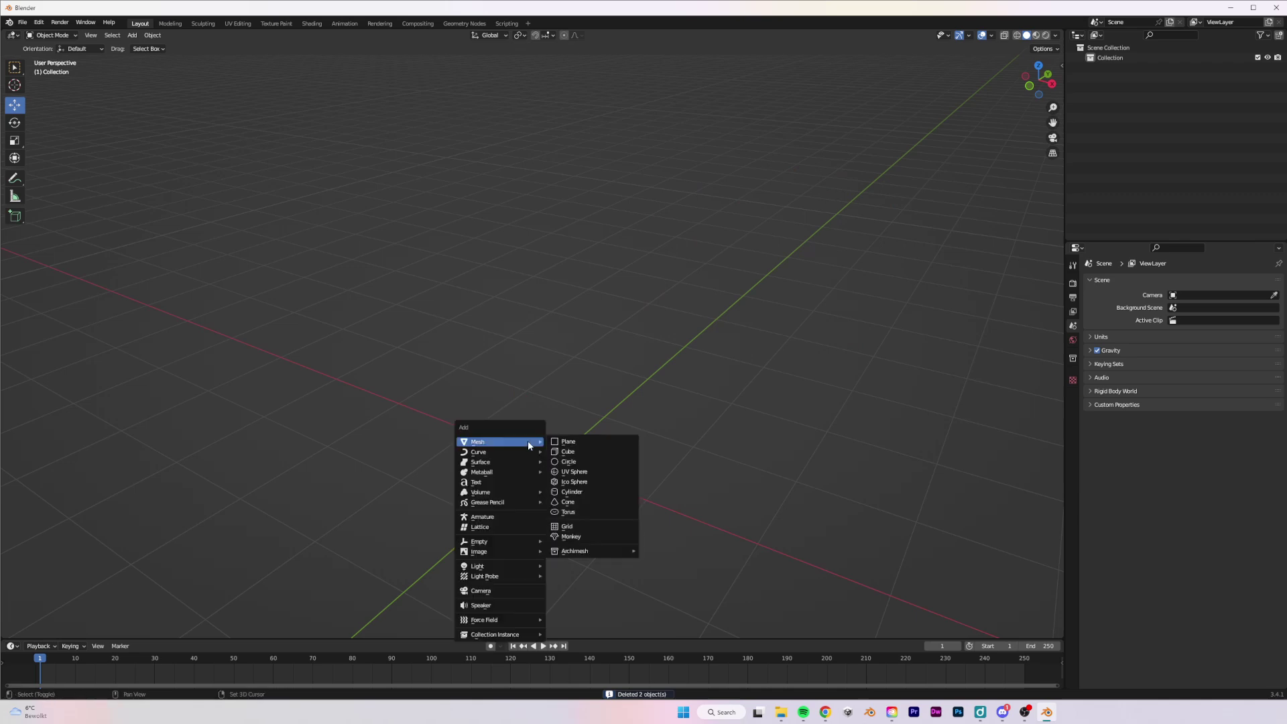
{"action": "left_click", "coordinate": [594, 491]}
Step: Raise the cylinder along Z and put it into Edit Mode
{"action": "left_click_drag", "start_coordinate": [545, 436], "coordinate": [554, 343]}
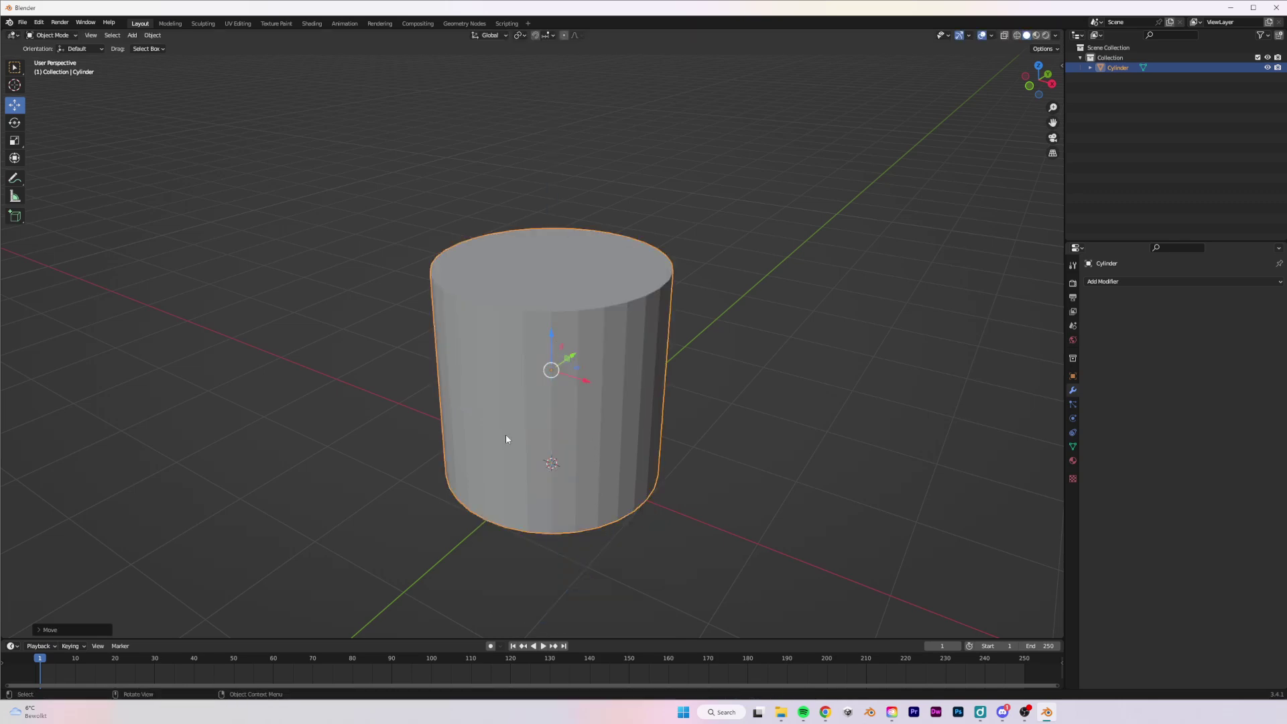
{"action": "middle_click_drag", "start_coordinate": [505, 433], "coordinate": [539, 434]}
{"action": "key", "text": "Tab"}
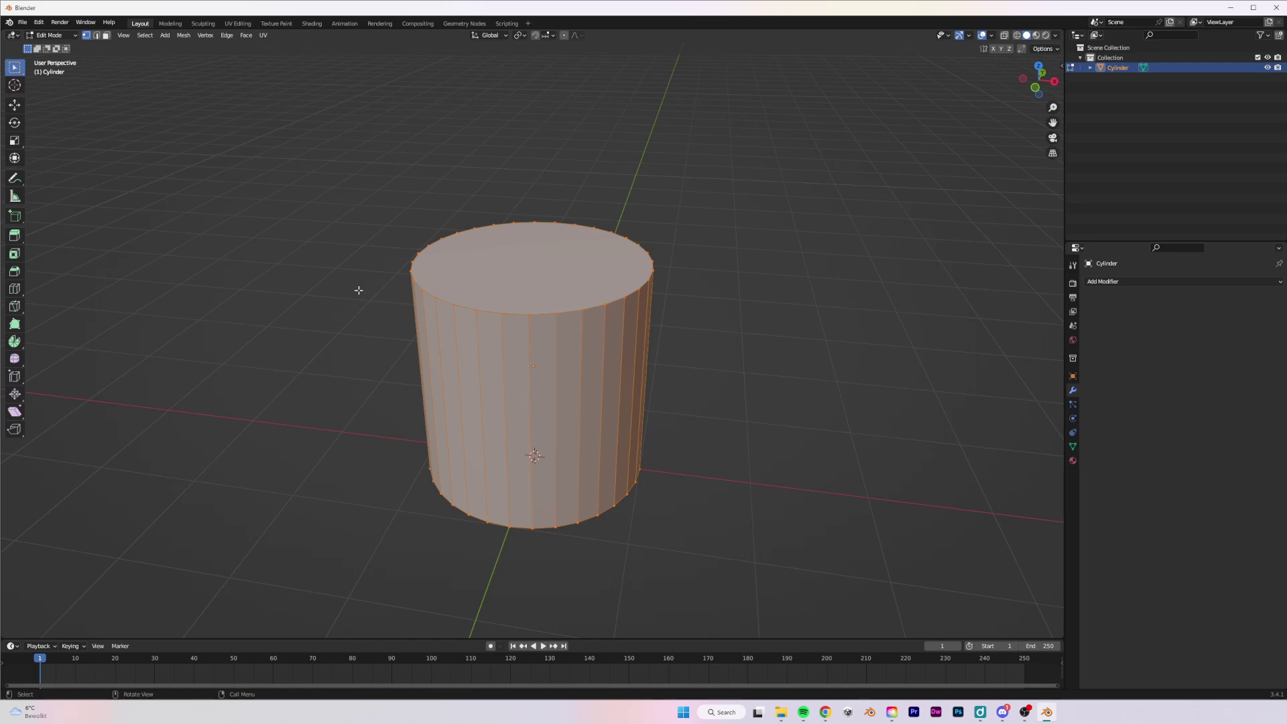
Step: Loop cut around the cylinder's middle with Number of Cuts set to 4
{"action": "left_click", "coordinate": [15, 291]}
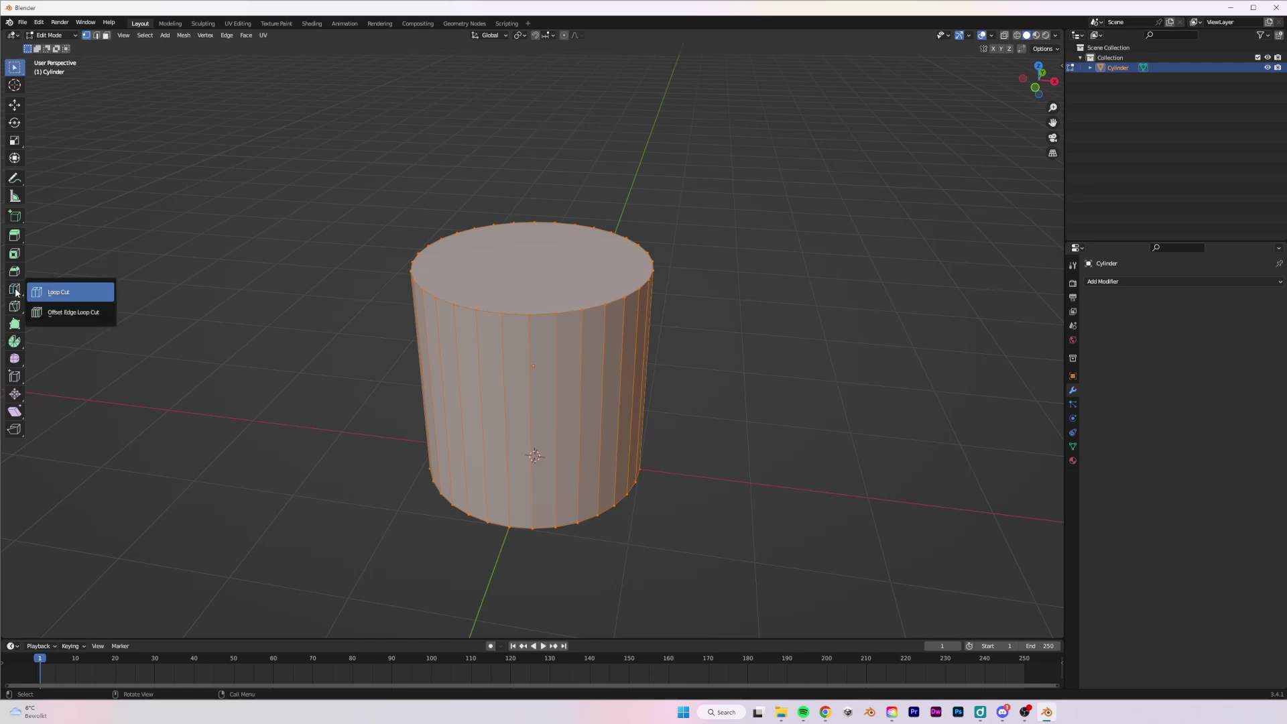
{"action": "left_click", "coordinate": [38, 292]}
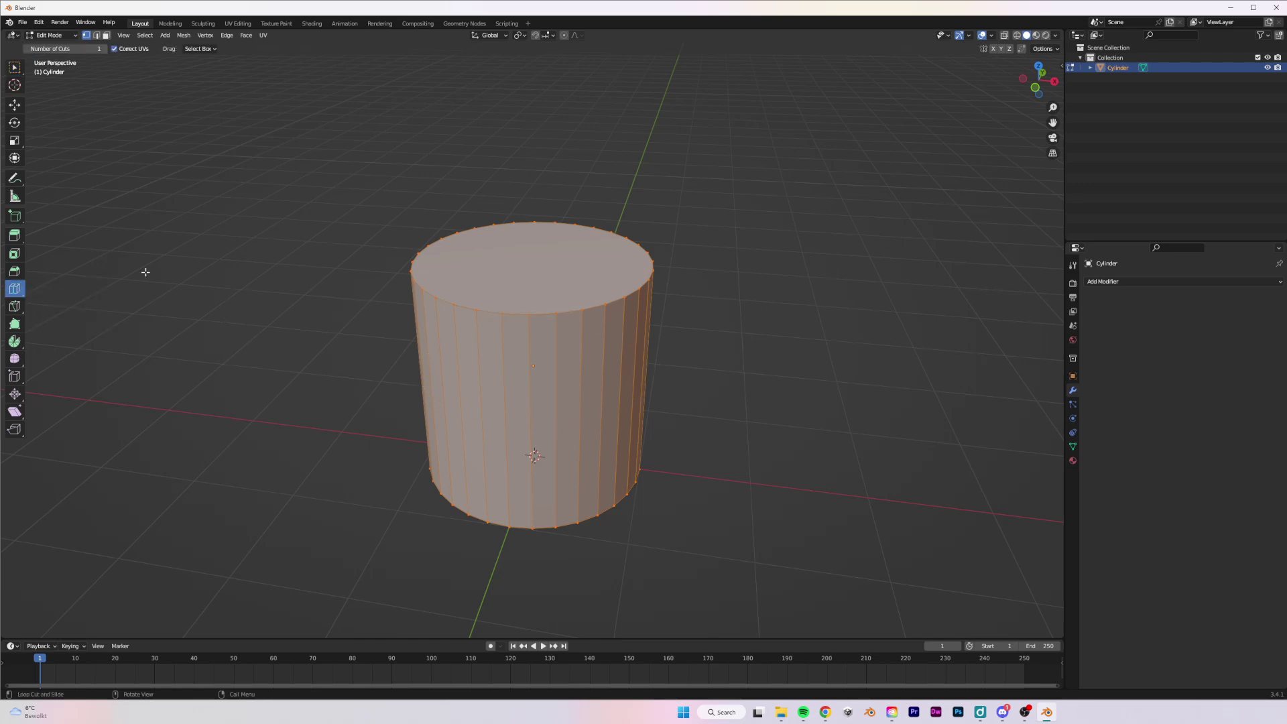
{"action": "middle_click_drag", "start_coordinate": [460, 304], "coordinate": [611, 272]}
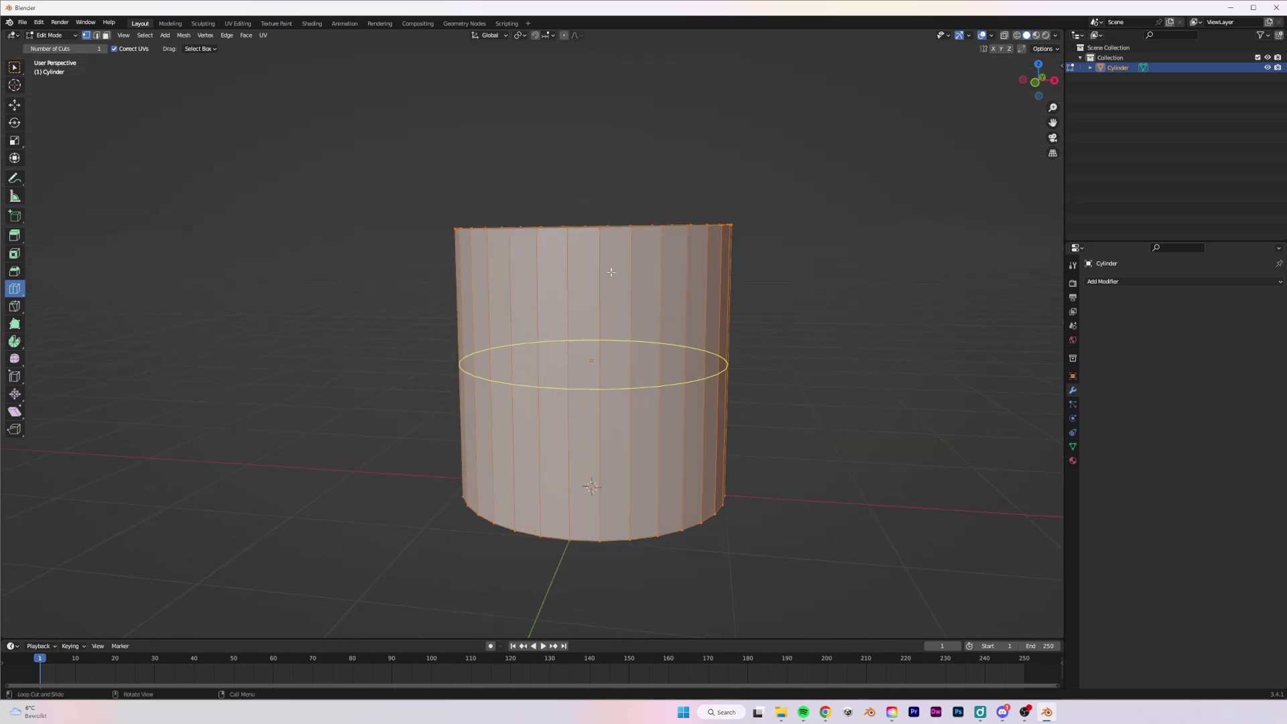
{"action": "middle_click_drag", "start_coordinate": [664, 228], "coordinate": [667, 246]}
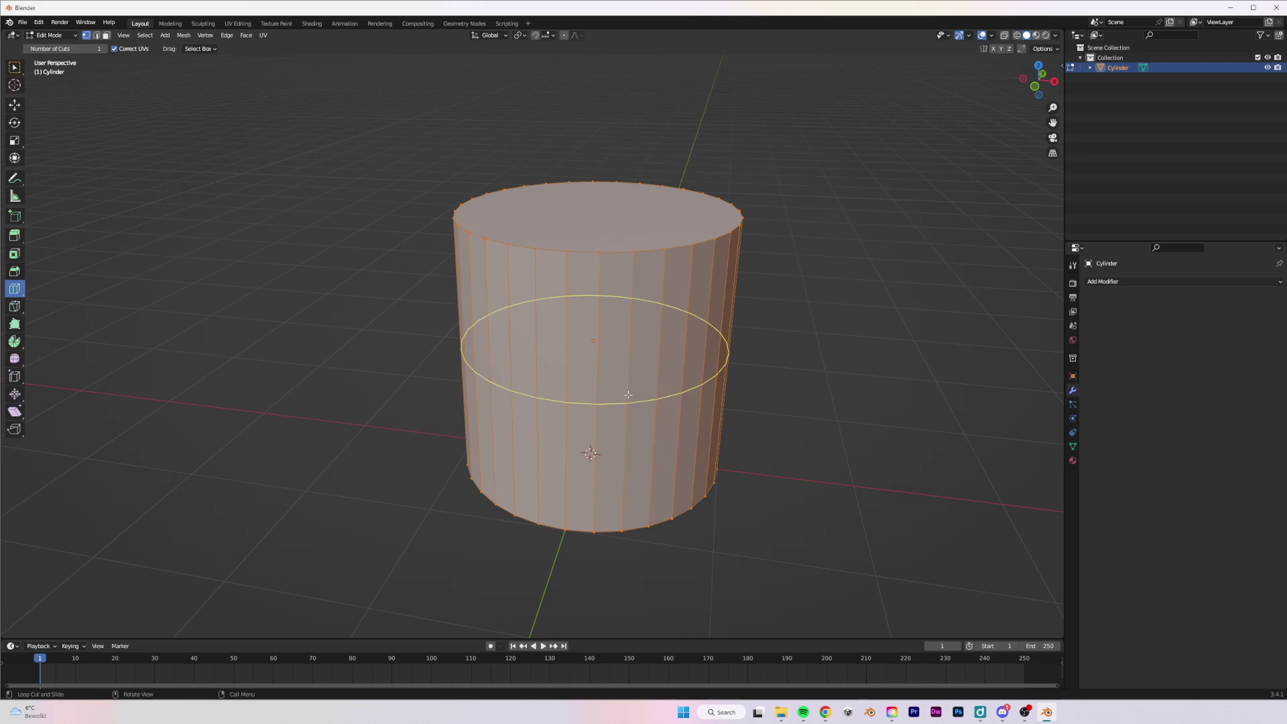
{"action": "left_click_drag", "start_coordinate": [628, 395], "coordinate": [737, 419]}
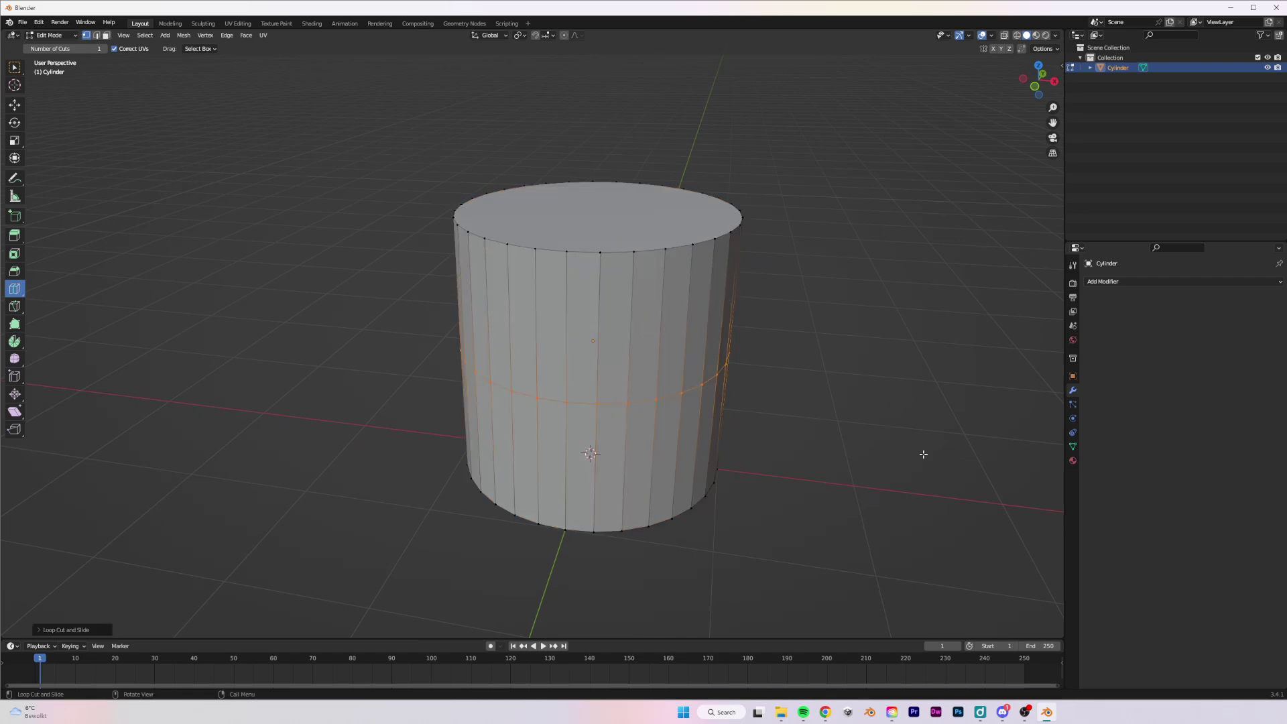
{"action": "left_click", "coordinate": [59, 629]}
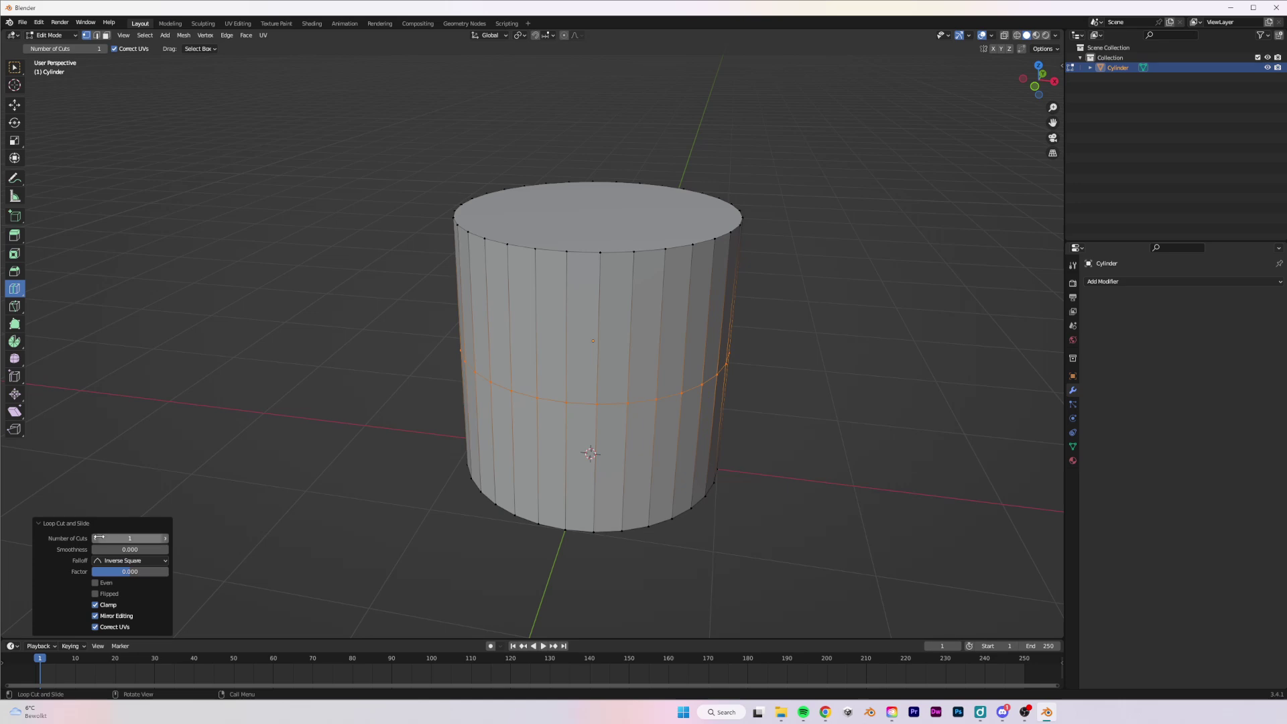
{"action": "left_click", "coordinate": [165, 539]}
{"action": "left_click", "coordinate": [165, 539]}
{"action": "left_click", "coordinate": [165, 539]}
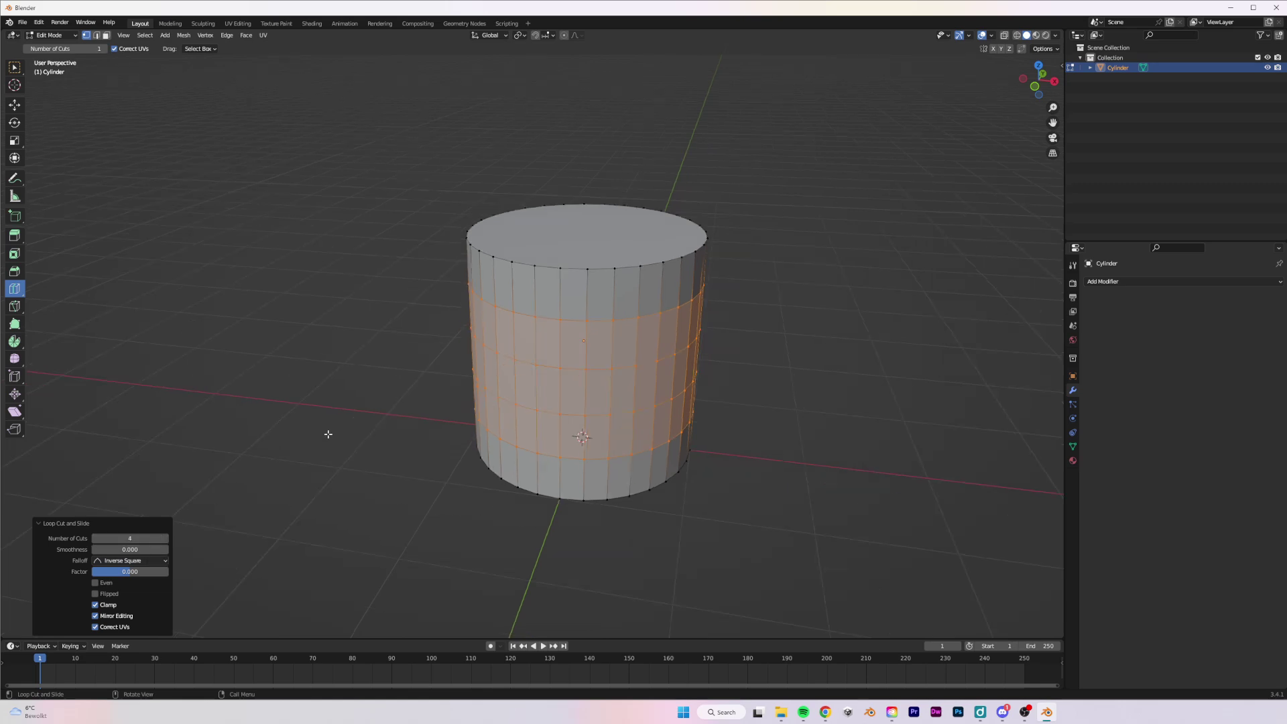
Step: With the Move tool active, select a single vertex near the cylinder's top
{"action": "left_click", "coordinate": [20, 108]}
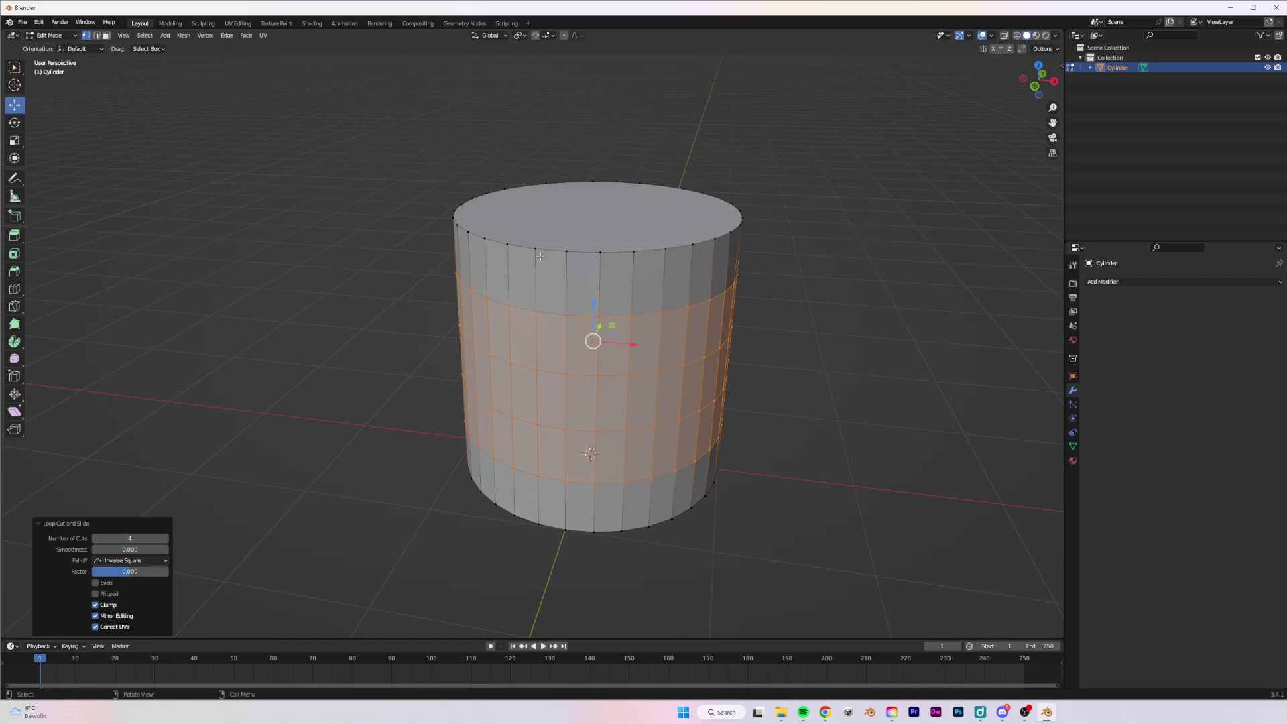
{"action": "middle_click_drag", "start_coordinate": [741, 252], "coordinate": [668, 293], "text": "shift"}
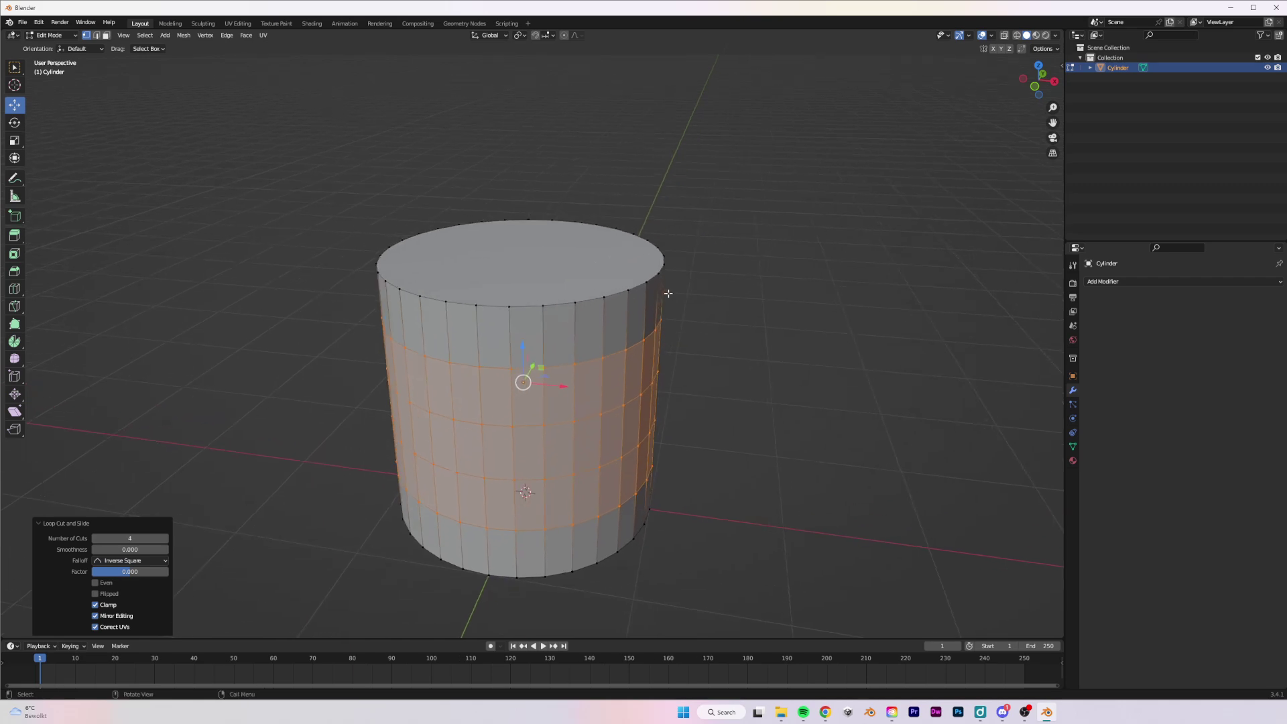
{"action": "left_click", "coordinate": [606, 357]}
{"action": "middle_click_drag", "start_coordinate": [683, 373], "coordinate": [725, 383], "text": "shift"}
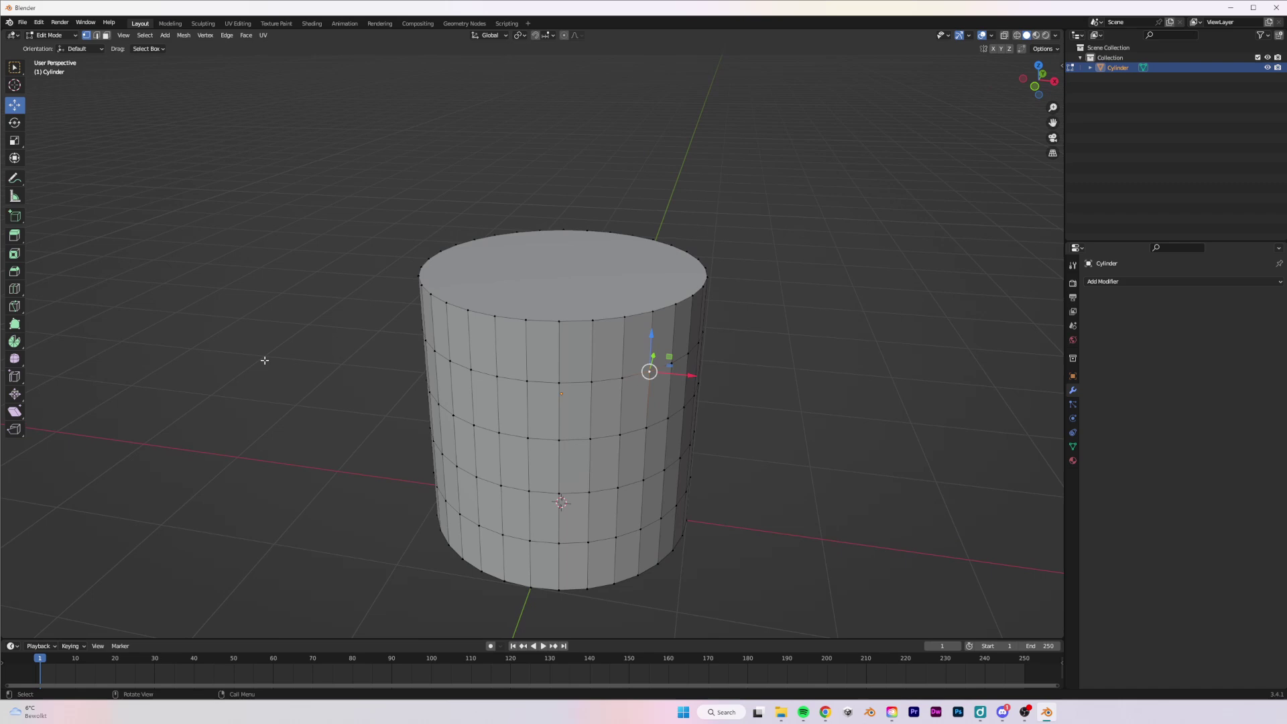
Step: In edge select mode, select a horizontal edge loop on the cylinder's lower side
{"action": "left_click", "coordinate": [14, 291]}
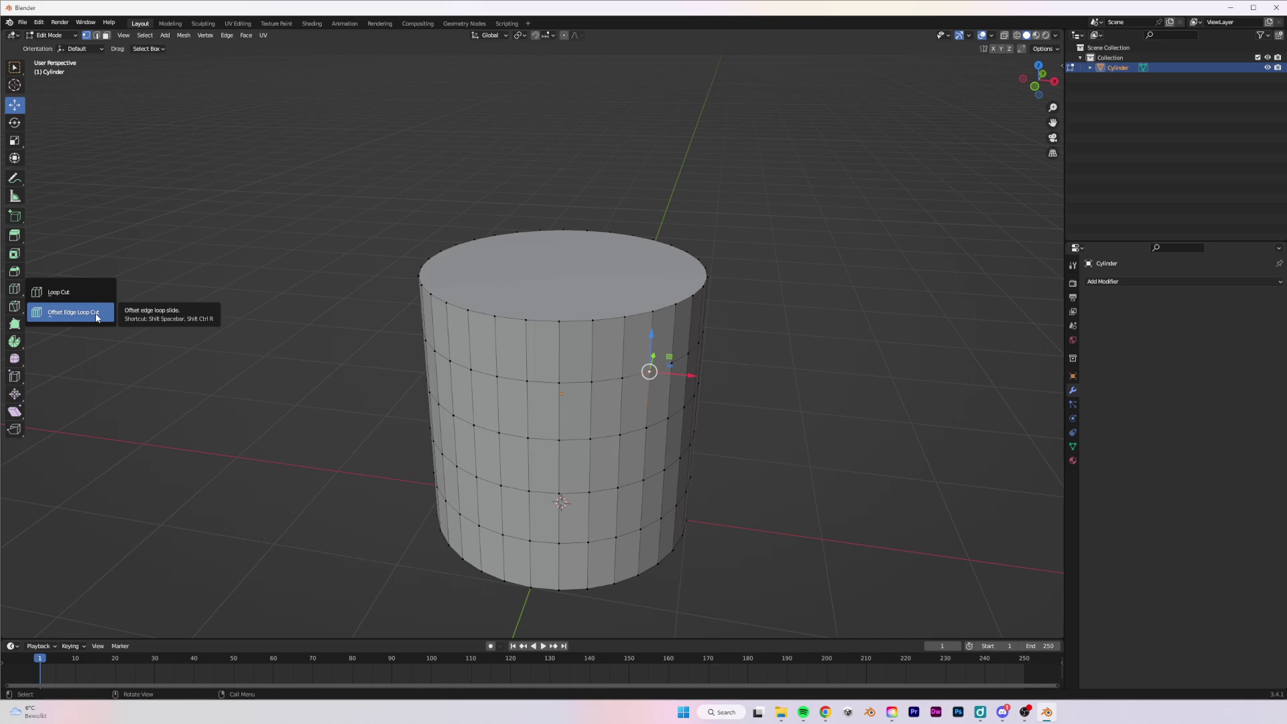
{"action": "key", "text": "2"}
{"action": "left_click", "coordinate": [543, 381]}
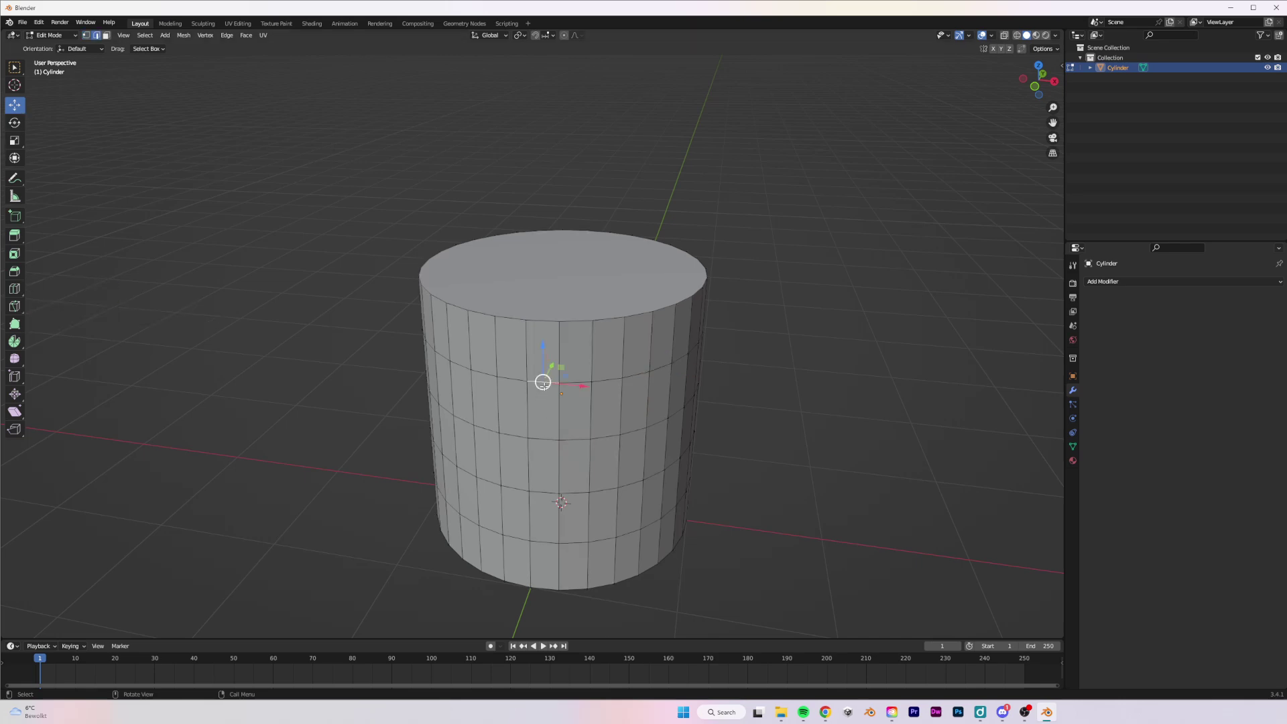
{"action": "left_click", "coordinate": [543, 381], "text": "alt"}
{"action": "left_click", "coordinate": [575, 382]}
{"action": "left_click", "coordinate": [562, 410]}
{"action": "left_click", "coordinate": [575, 440]}
{"action": "left_click", "coordinate": [575, 440], "text": "alt"}
Step: Add parallel loops either side of that loop with Offset Edge Loop Cut
{"action": "left_click", "coordinate": [18, 293]}
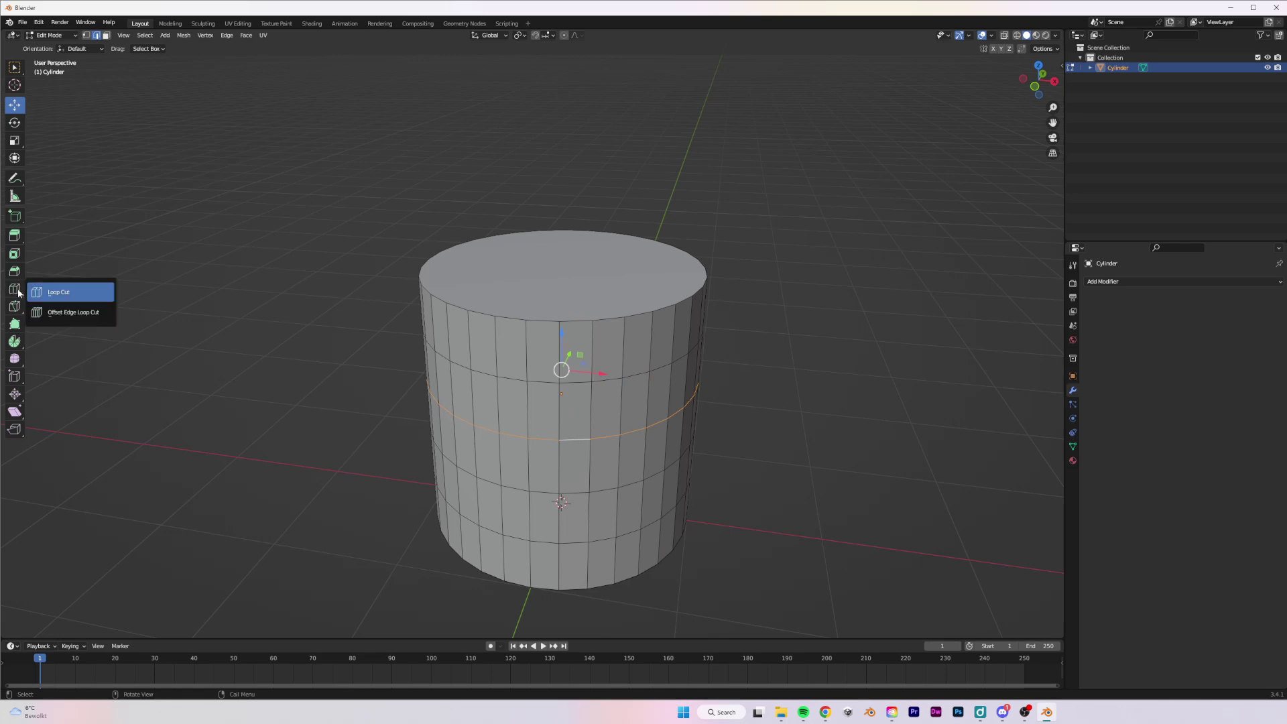
{"action": "left_click", "coordinate": [59, 318]}
{"action": "mouse_move", "coordinate": [542, 440]}
{"action": "left_mouse_down"}
{"action": "mouse_move", "coordinate": [568, 422]}
{"action": "mouse_move", "coordinate": [543, 408]}
{"action": "mouse_move", "coordinate": [518, 439]}
{"action": "mouse_move", "coordinate": [536, 451]}
{"action": "left_mouse_up"}
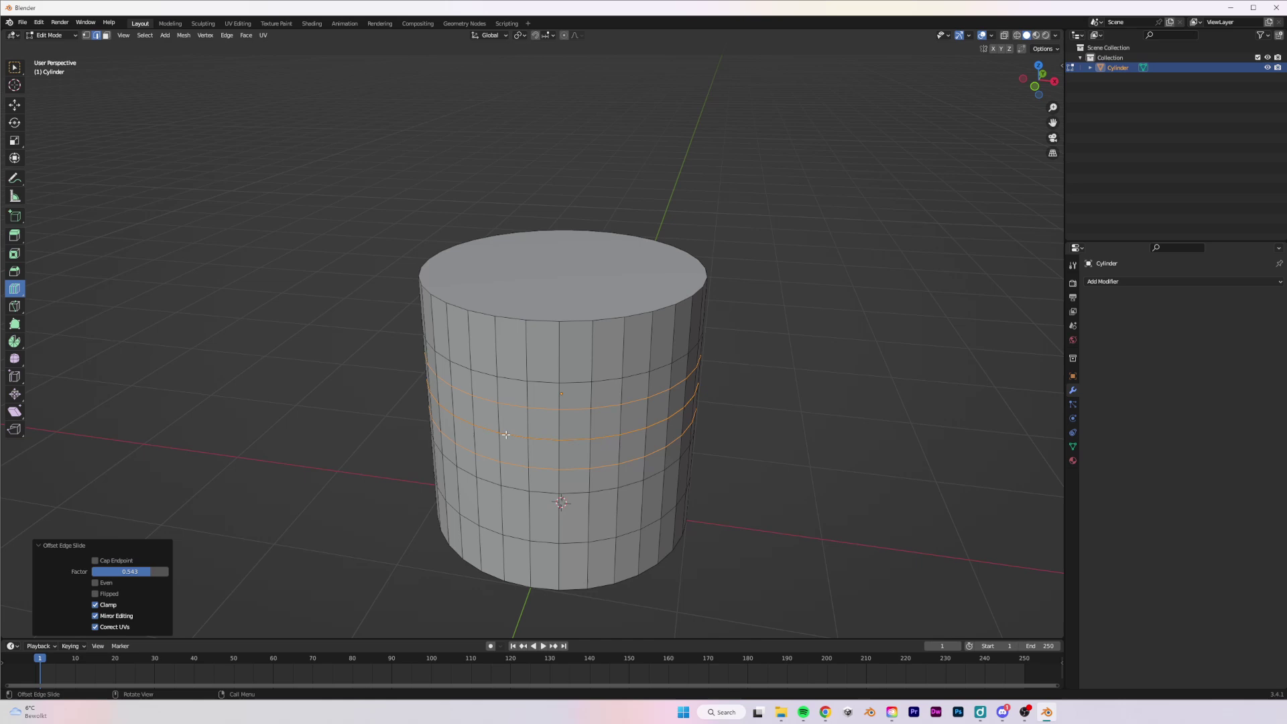
Step: View the cylinder from the front and cut three horizontal edge loops in Edit Mode
{"action": "middle_click_drag", "start_coordinate": [491, 435], "coordinate": [515, 383]}
{"action": "key", "text": "Tab"}
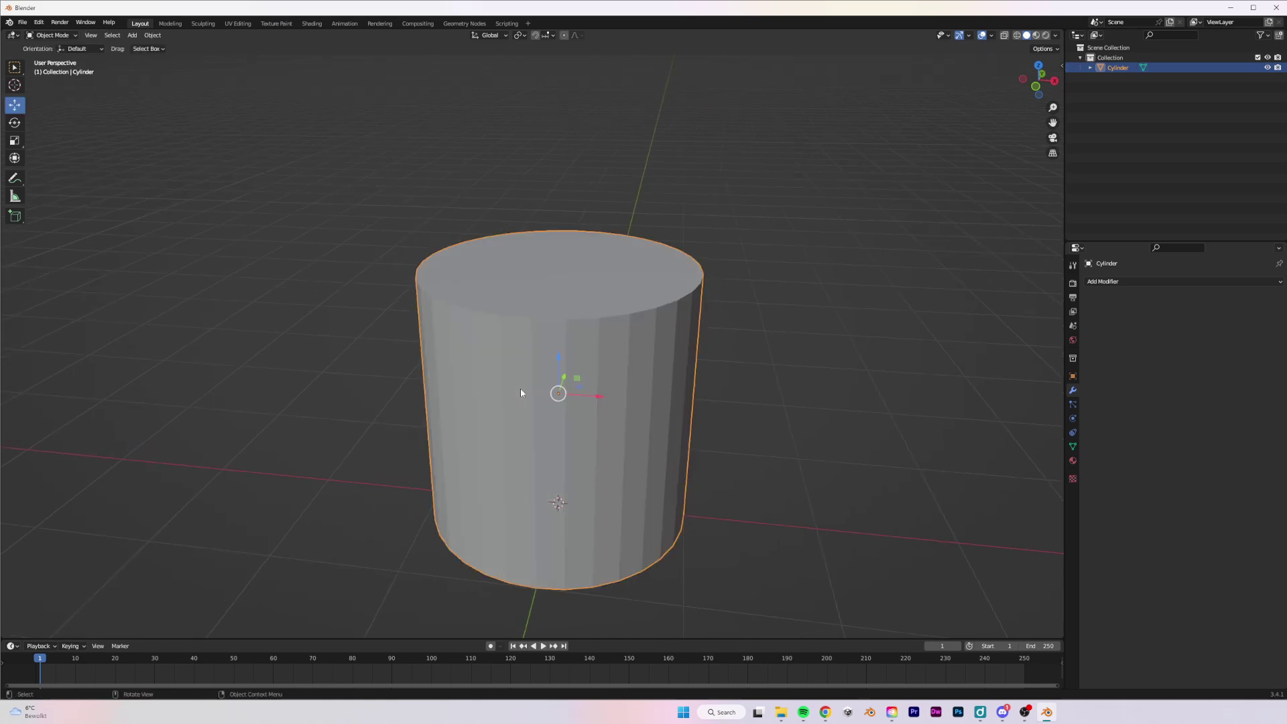
{"action": "middle_click_drag", "start_coordinate": [604, 376], "coordinate": [659, 379]}
{"action": "key", "text": "KP_1"}
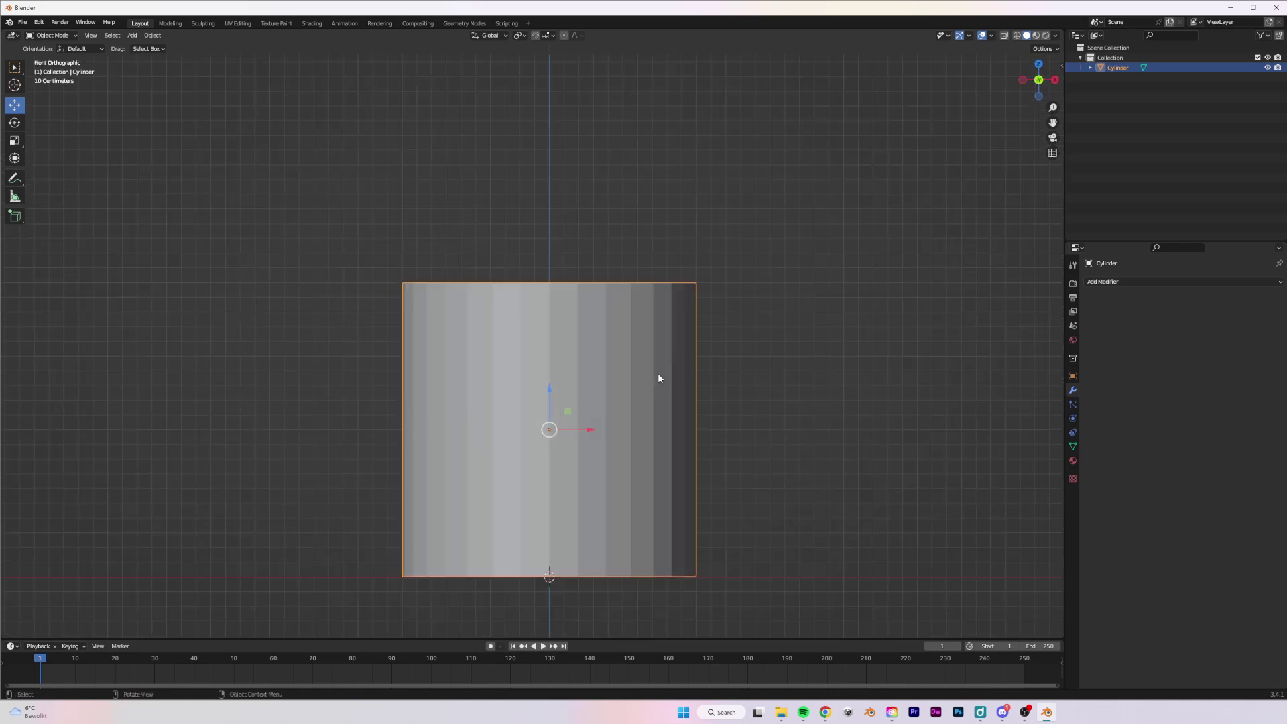
{"action": "key", "text": "Tab"}
{"action": "left_click_drag", "start_coordinate": [658, 378], "coordinate": [657, 374]}
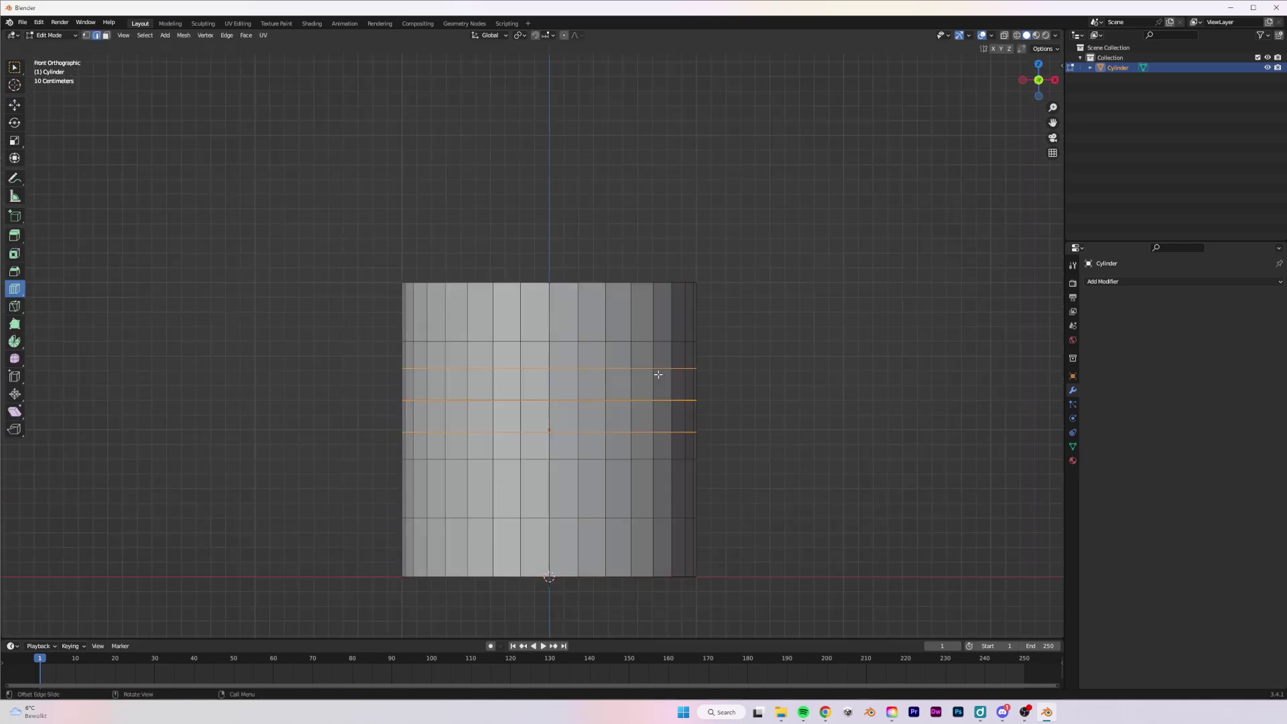
Step: Switch the viewport to wireframe shading and vertex select mode
{"action": "key", "text": "z"}
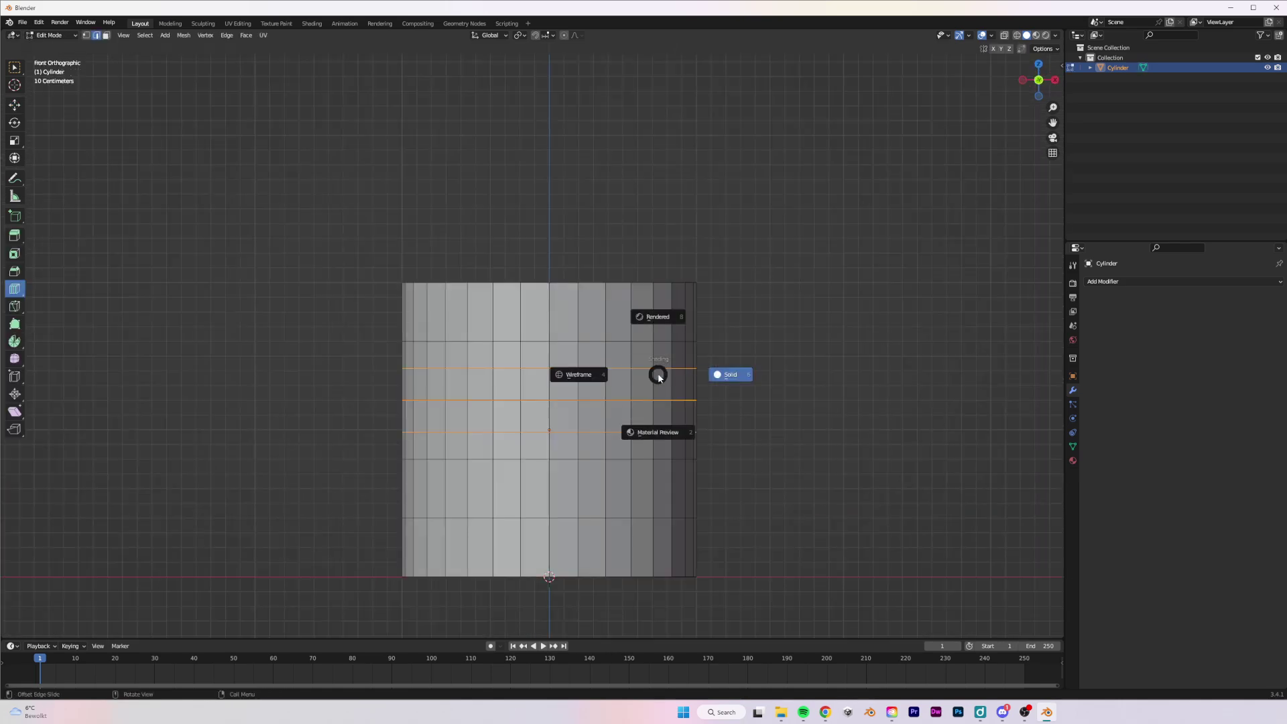
{"action": "left_click", "coordinate": [593, 375]}
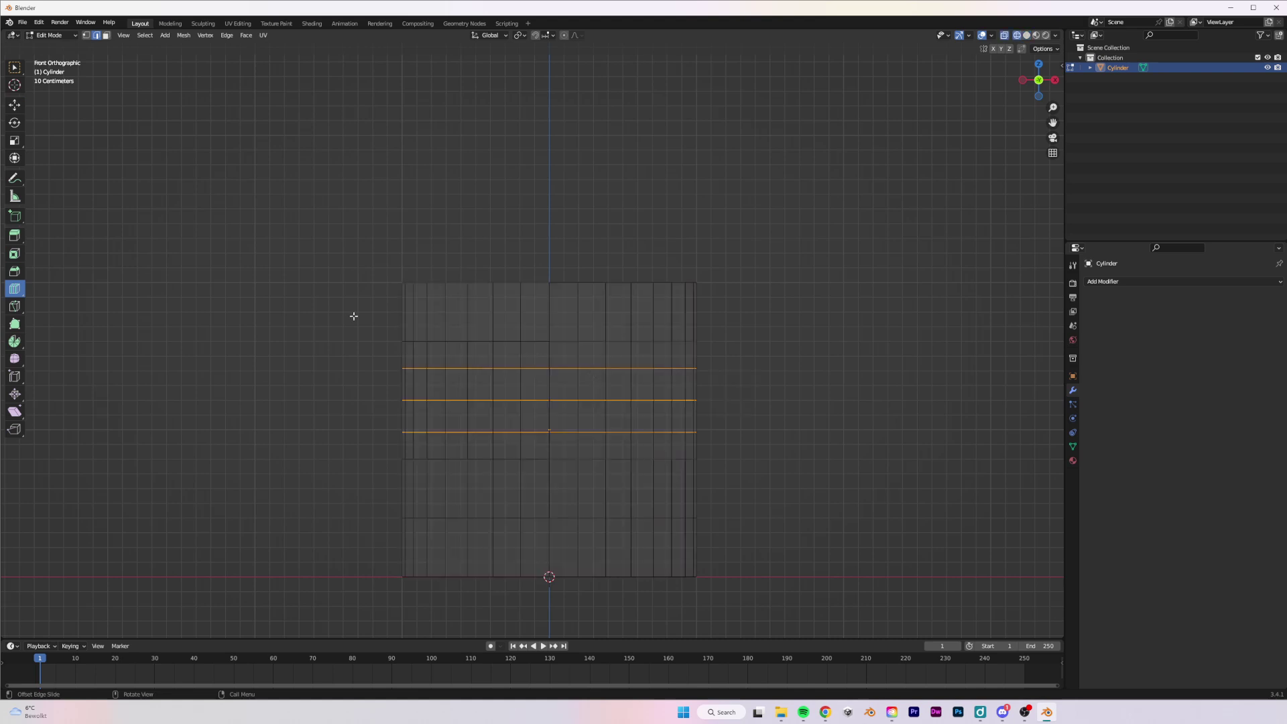
{"action": "left_click", "coordinate": [766, 269]}
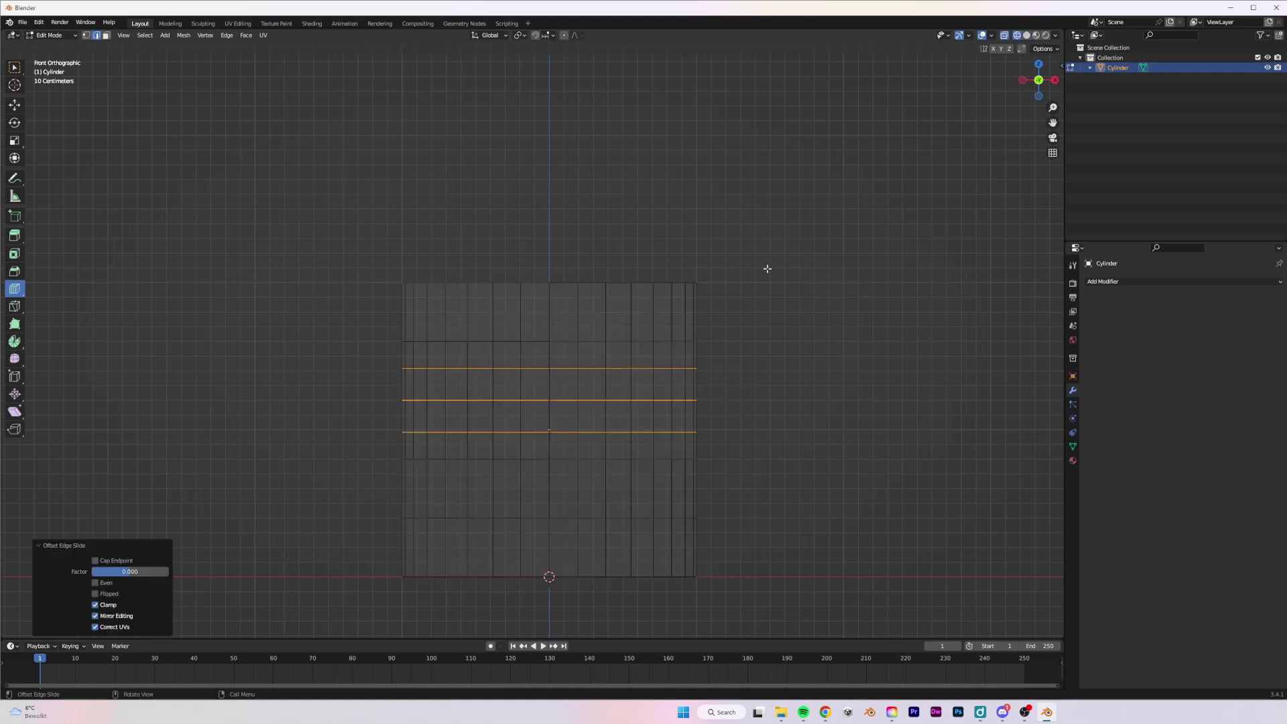
{"action": "key", "text": "1"}
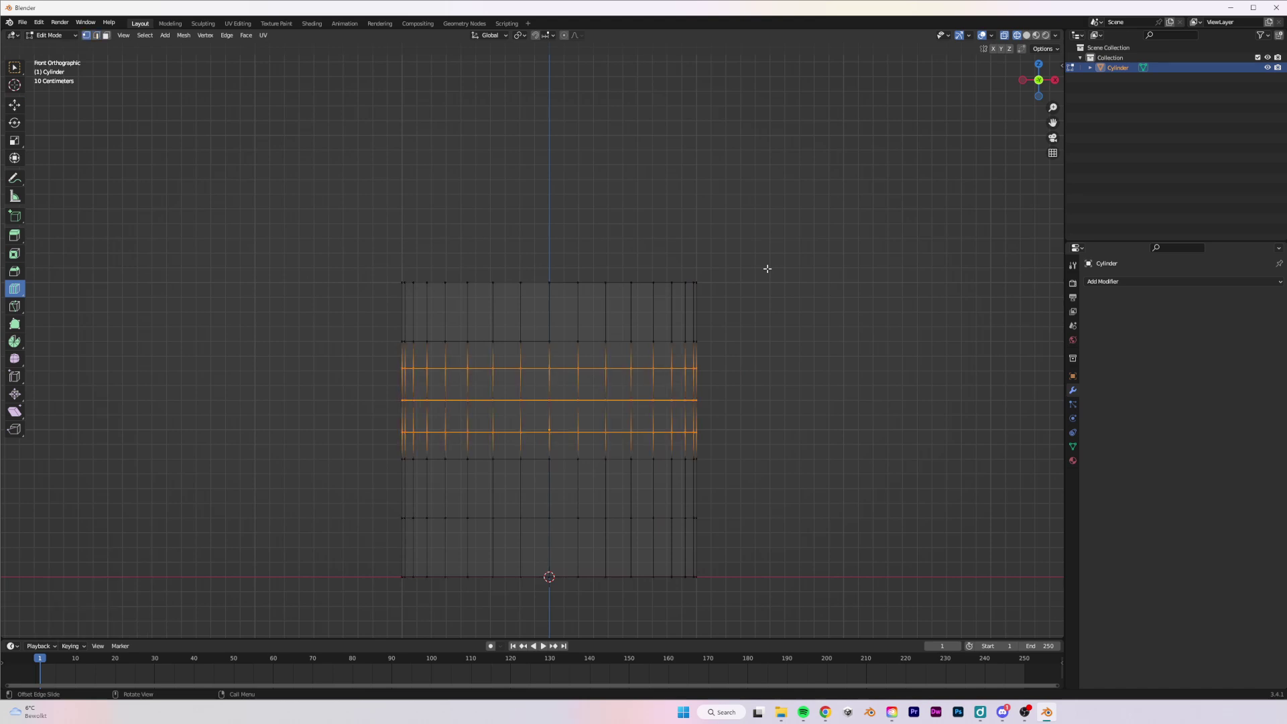
{"action": "left_click", "coordinate": [768, 269]}
Step: Box-select the cylinder's top rows and bring up the Separate options
{"action": "key", "text": "b"}
{"action": "left_click_drag", "start_coordinate": [769, 236], "coordinate": [388, 376]}
{"action": "key", "text": "ctrl+z"}
{"action": "key", "text": "a"}
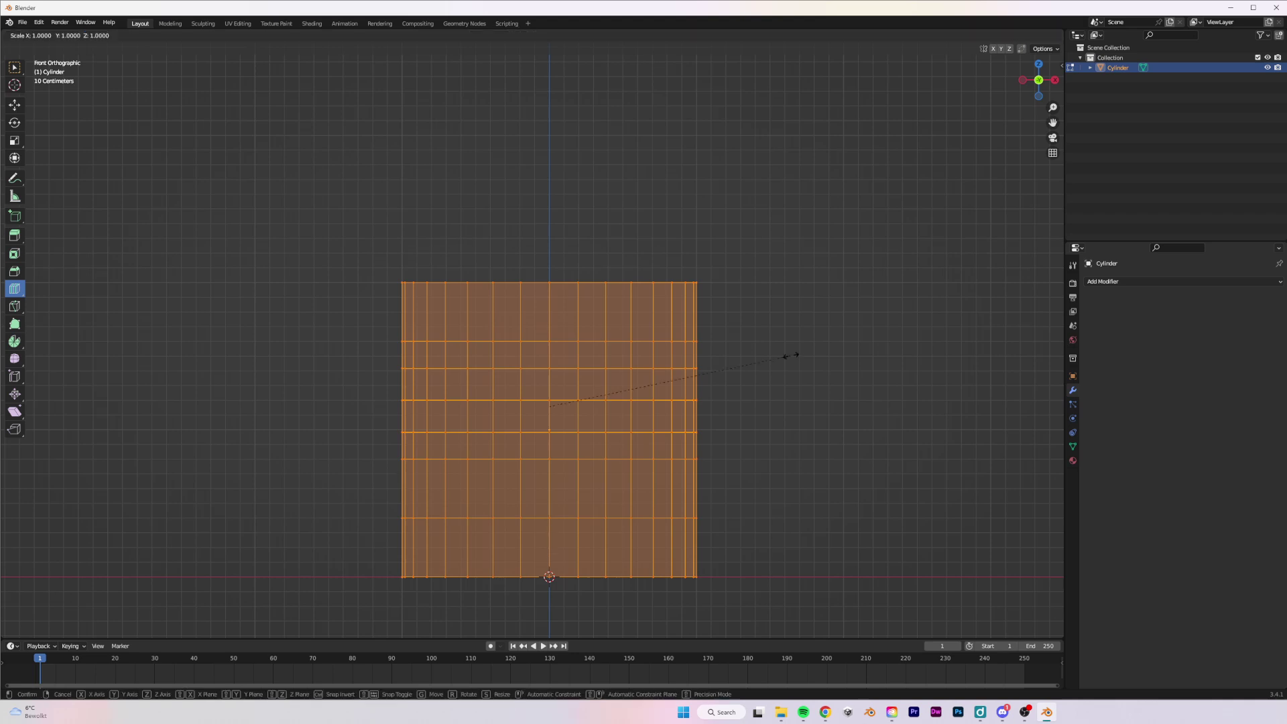
{"action": "left_click", "coordinate": [783, 351]}
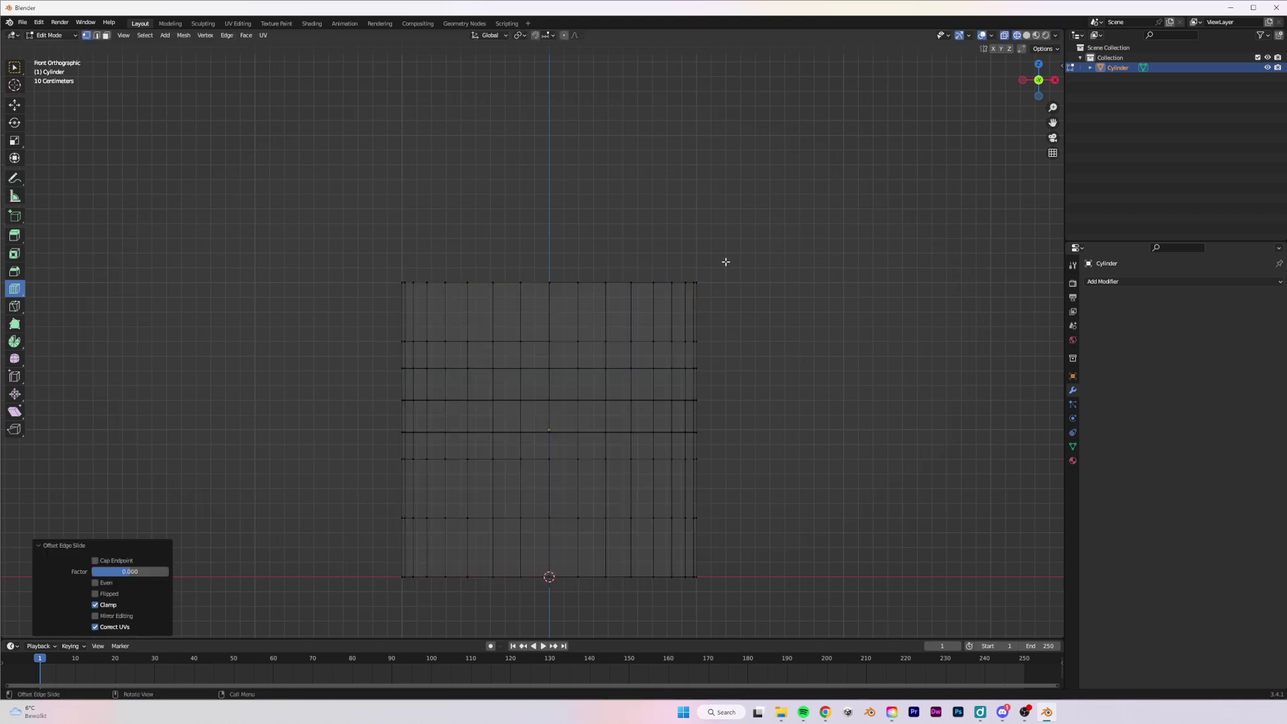
{"action": "key", "text": "b"}
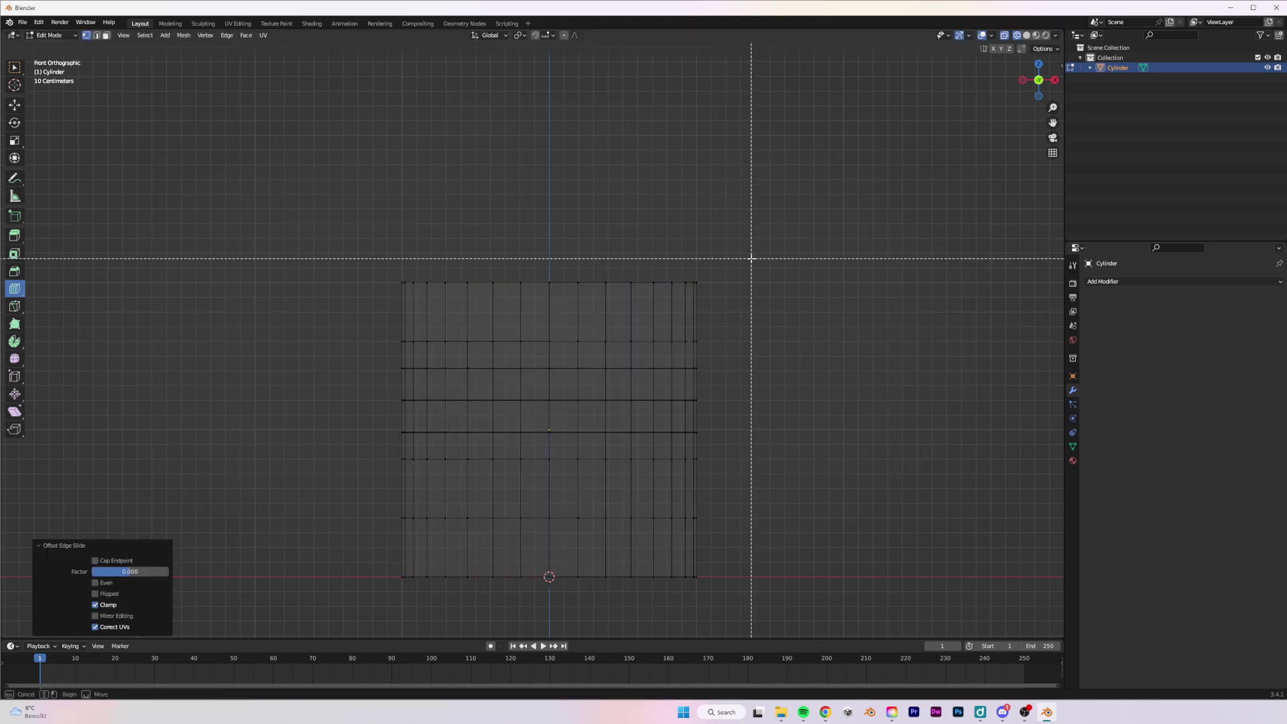
{"action": "left_click_drag", "start_coordinate": [778, 255], "coordinate": [384, 390]}
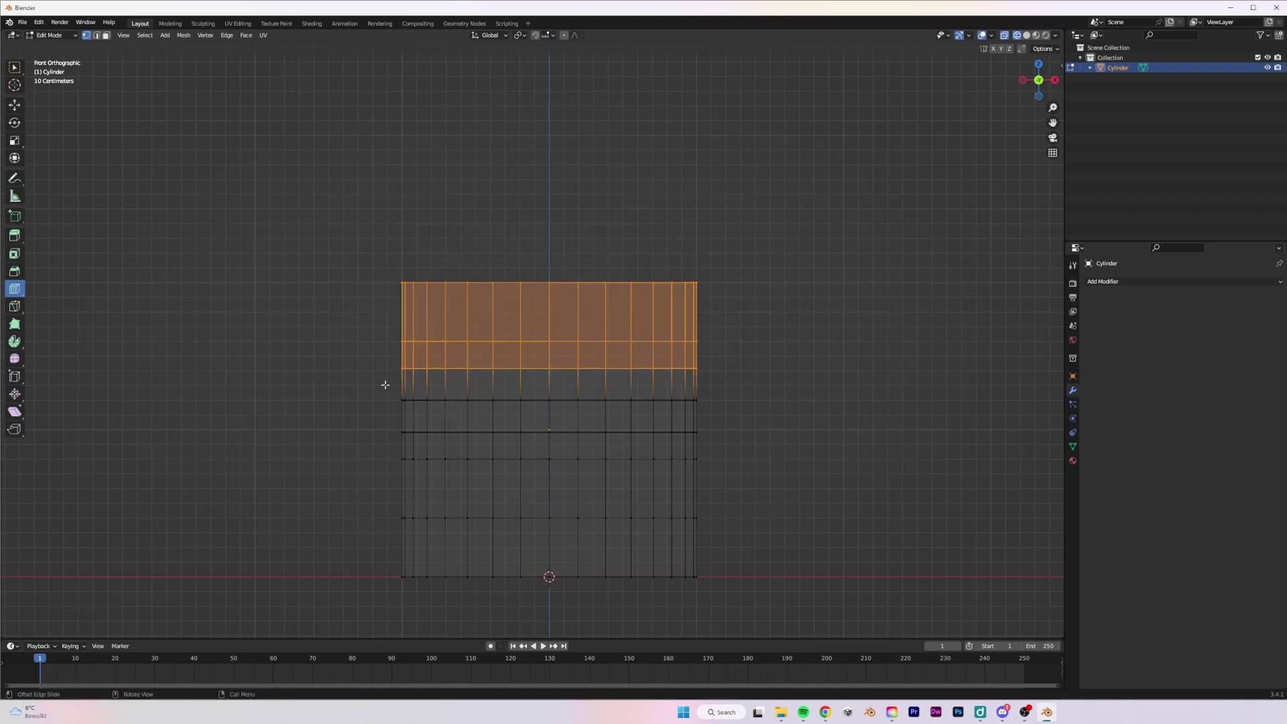
{"action": "key", "text": "p"}
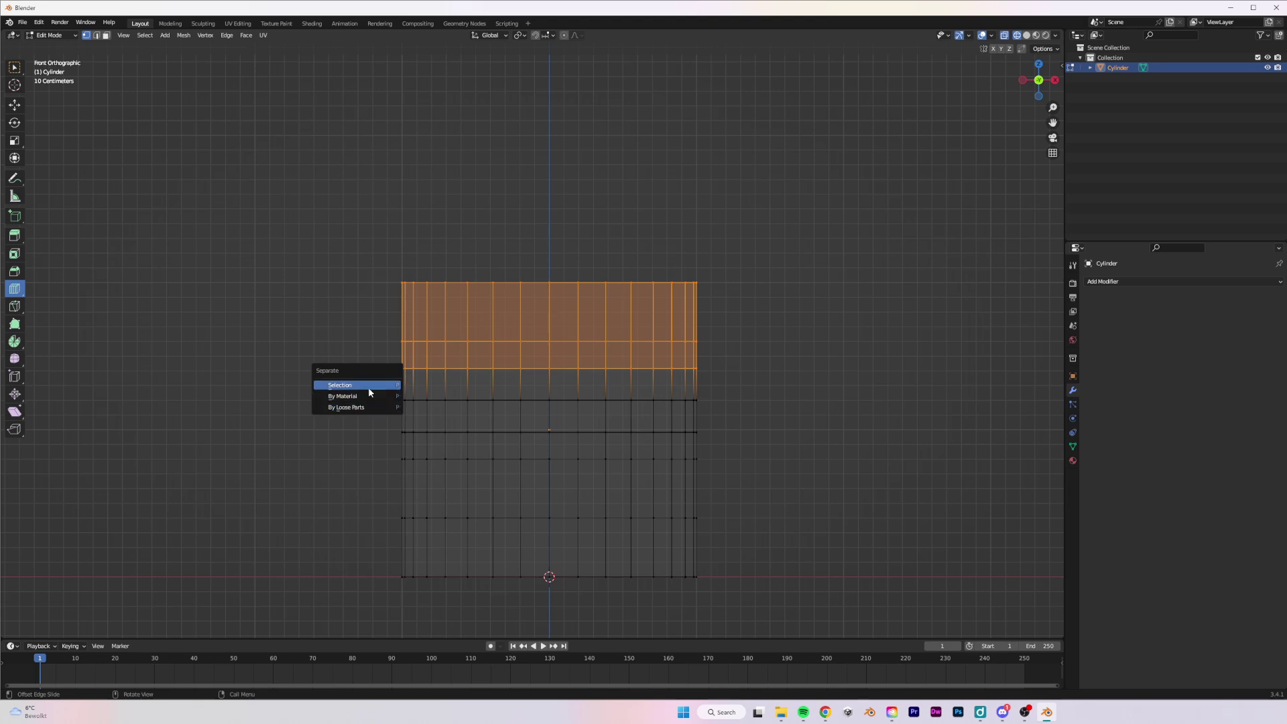
Step: Separate the selected top rows into a new object, Cylinder.001, and return to Object Mode
{"action": "left_click", "coordinate": [369, 385]}
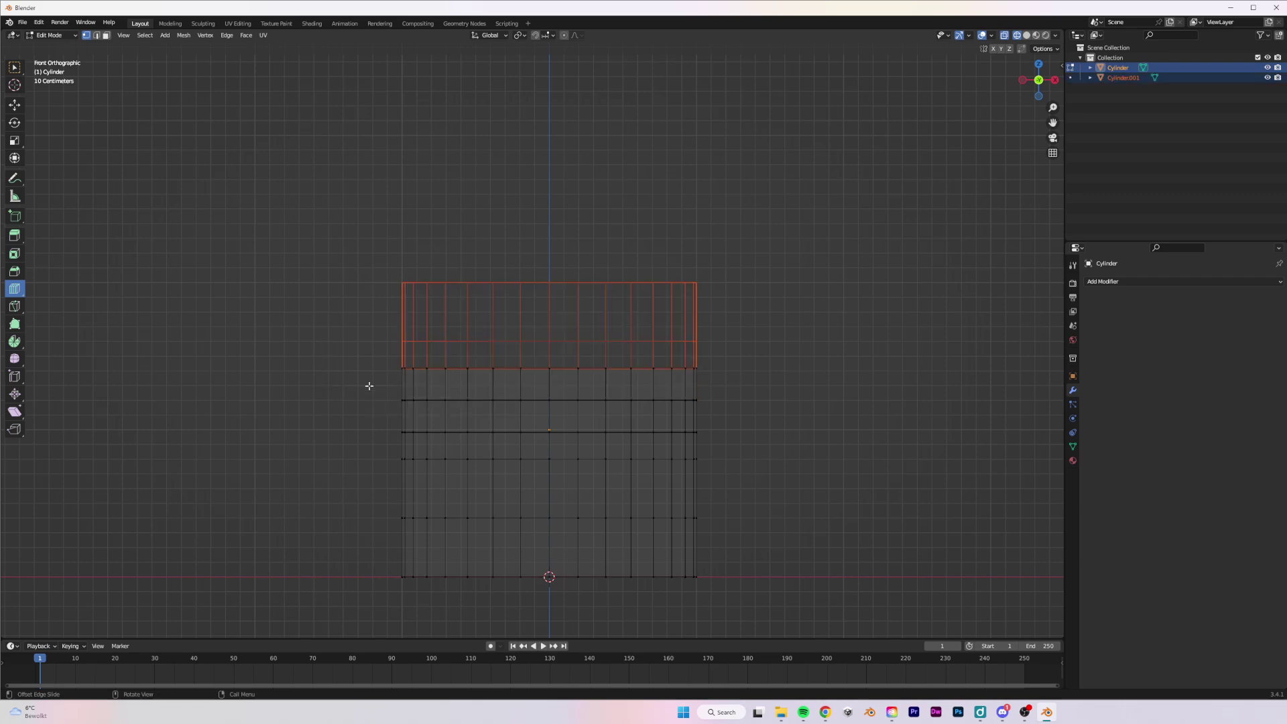
{"action": "middle_click_drag", "start_coordinate": [575, 310], "coordinate": [624, 257]}
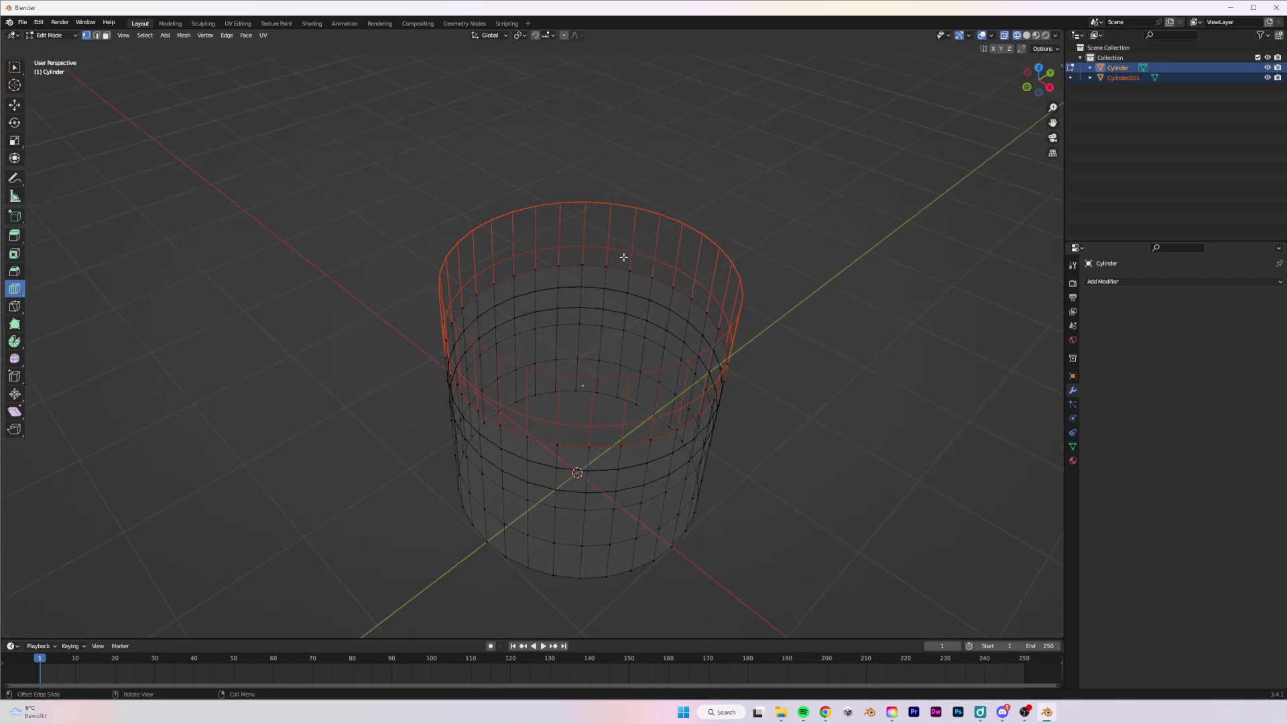
{"action": "key", "text": "Tab"}
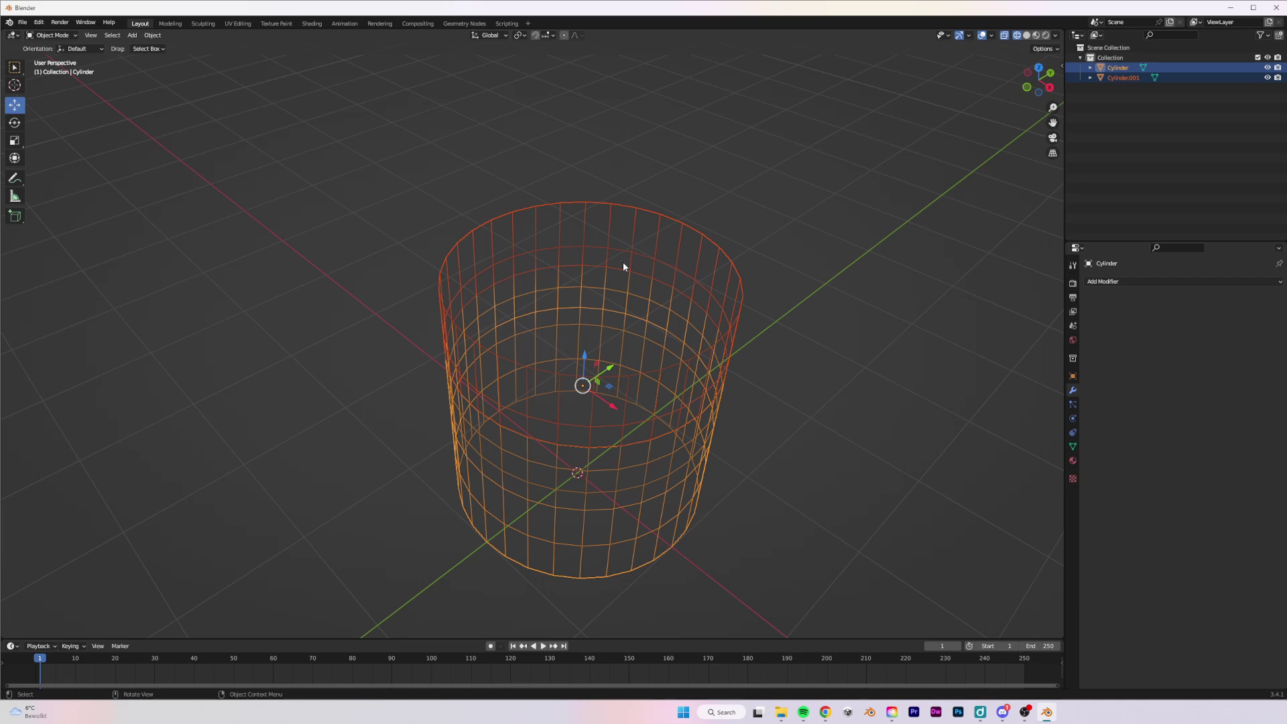
Step: Switch the viewport to solid shading and select the separated top piece, Cylinder.001
{"action": "key", "text": "z"}
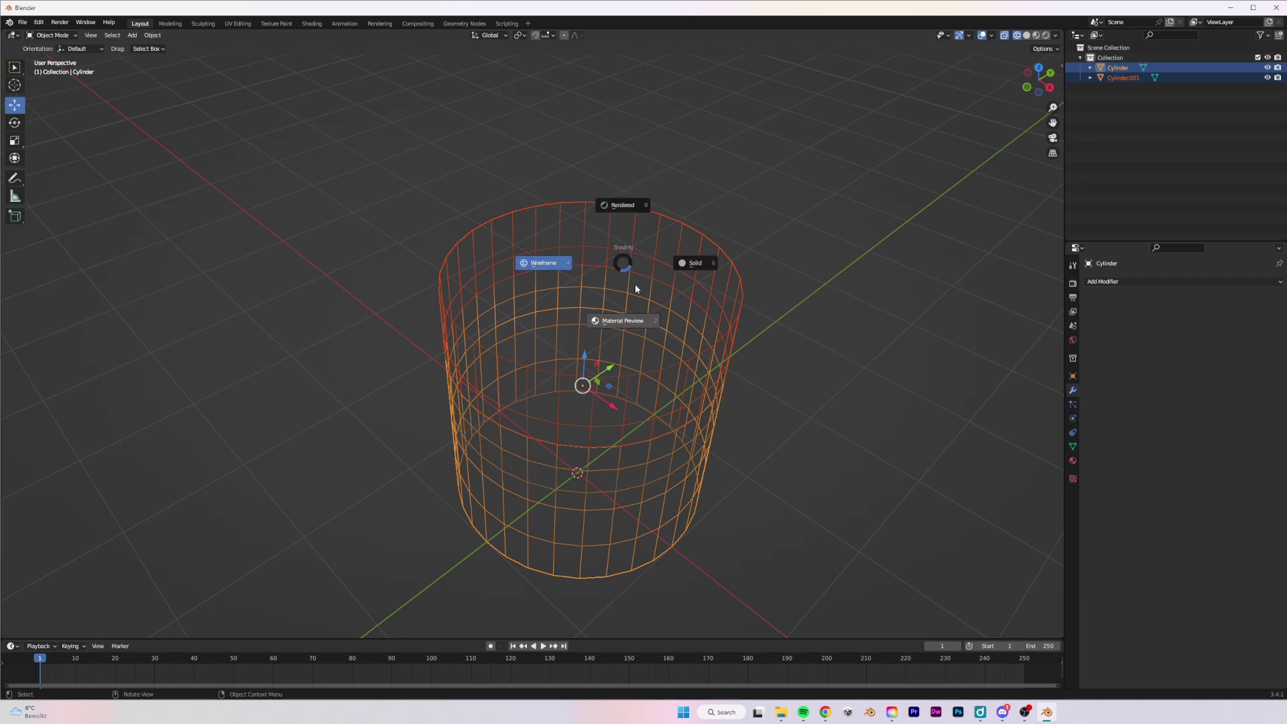
{"action": "left_click", "coordinate": [634, 325]}
{"action": "key", "text": "Tab"}
{"action": "key", "text": "Tab"}
{"action": "key", "text": "z"}
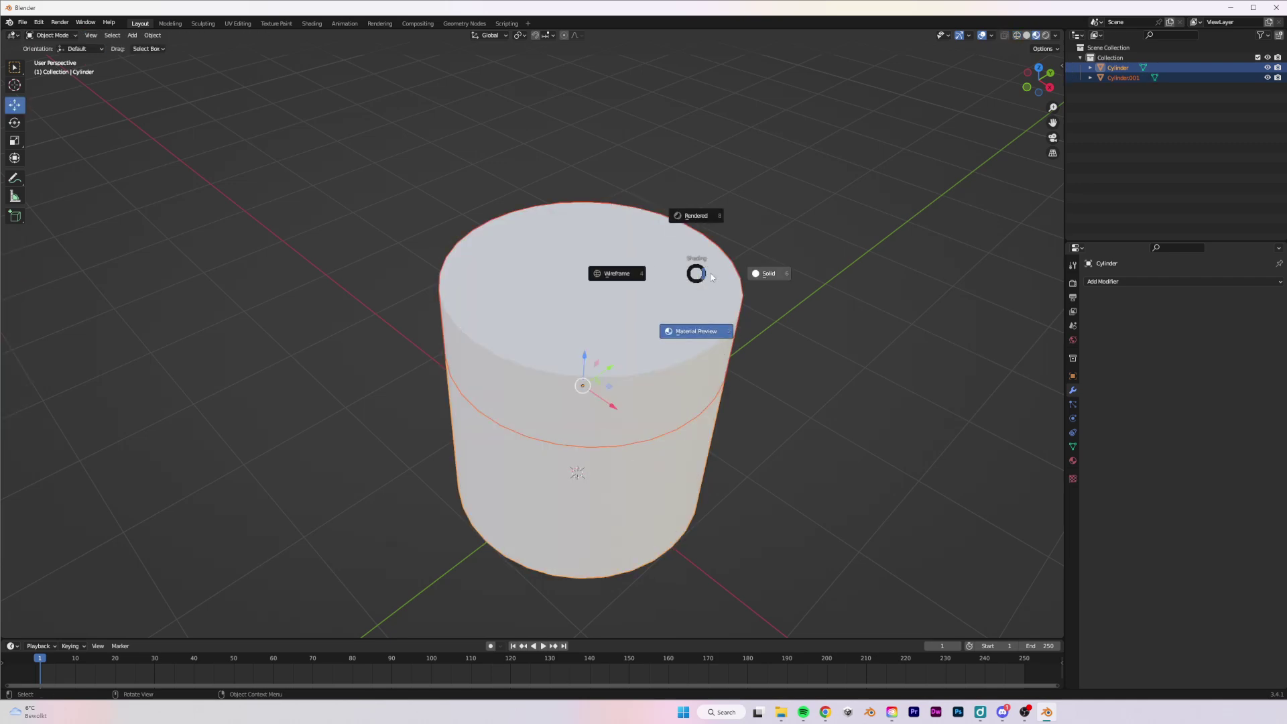
{"action": "left_click", "coordinate": [767, 277]}
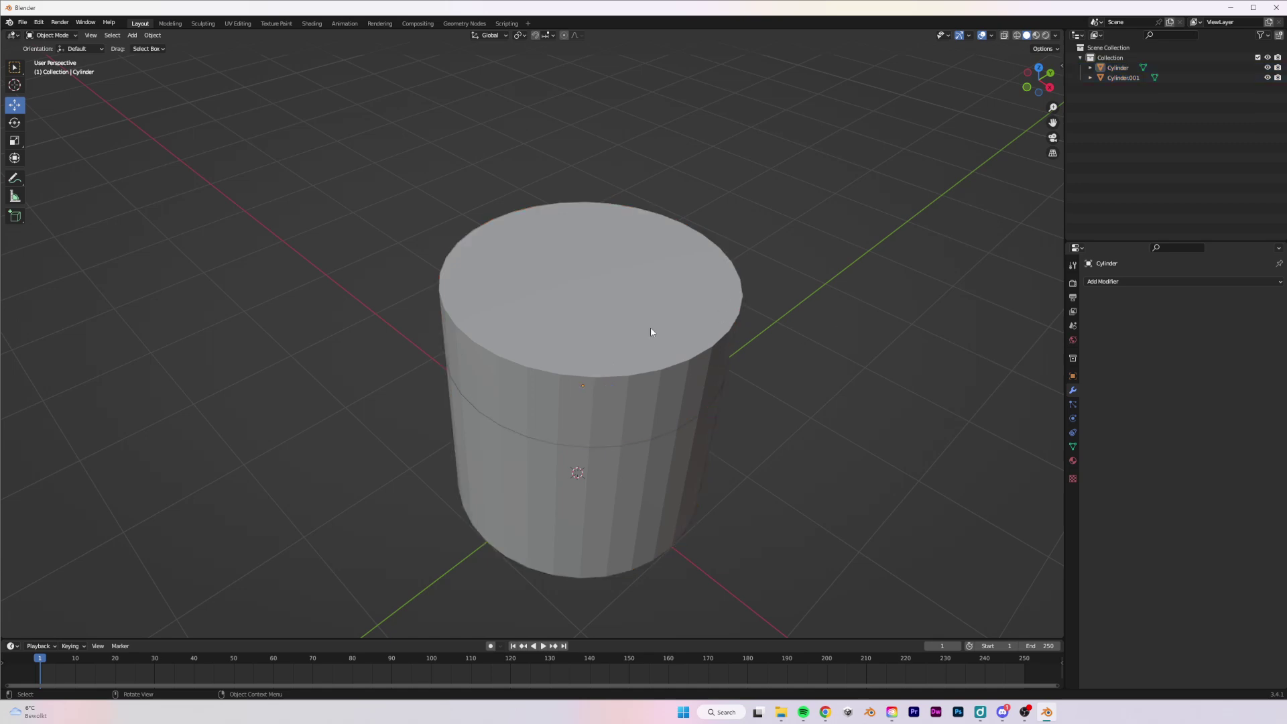
{"action": "left_click", "coordinate": [610, 361]}
Step: Slide Cylinder.001 about 2.76 m along Y away from the base, then deselect it
{"action": "left_click_drag", "start_coordinate": [609, 361], "coordinate": [809, 223]}
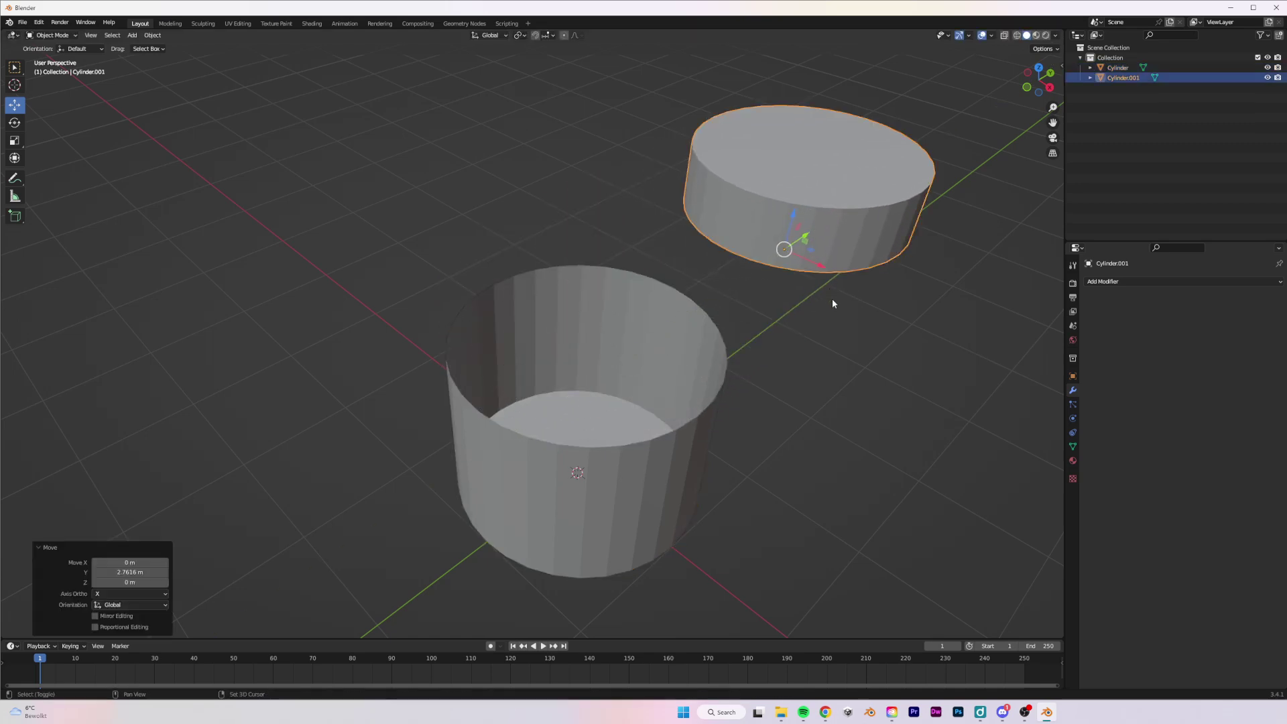
{"action": "middle_click_drag", "start_coordinate": [831, 300], "coordinate": [748, 350]}
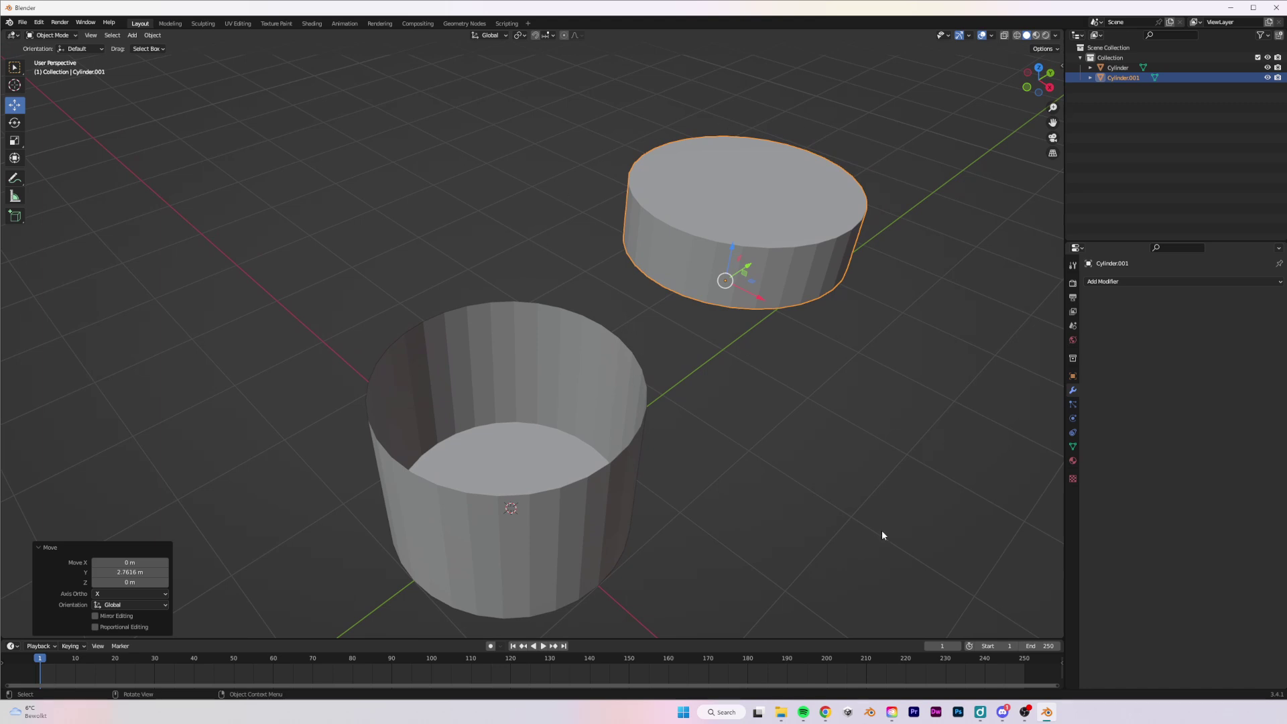
{"action": "left_click", "coordinate": [793, 472]}
{"action": "middle_click_drag", "start_coordinate": [794, 472], "coordinate": [711, 327]}
Step: In front wireframe view, box-select the lower cylinder faces and separate them into Cylinder.002
{"action": "key", "text": "KP_1"}
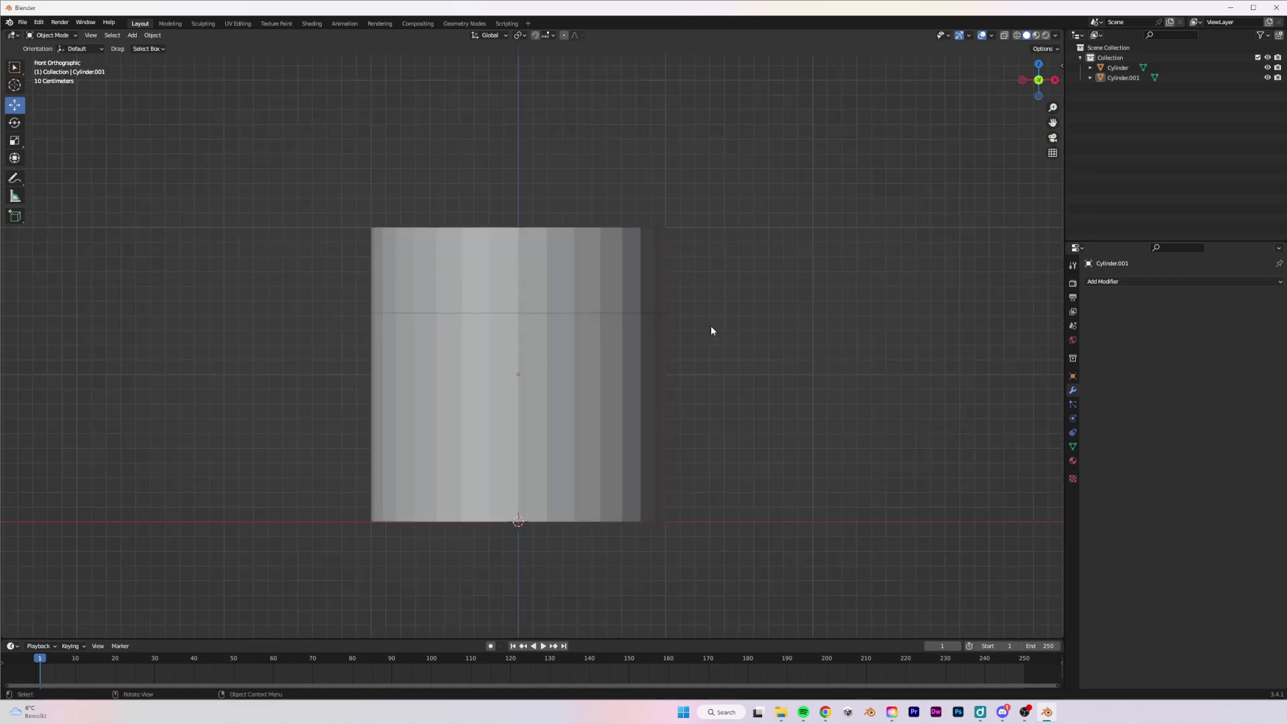
{"action": "left_click", "coordinate": [567, 412]}
{"action": "key", "text": "Tab"}
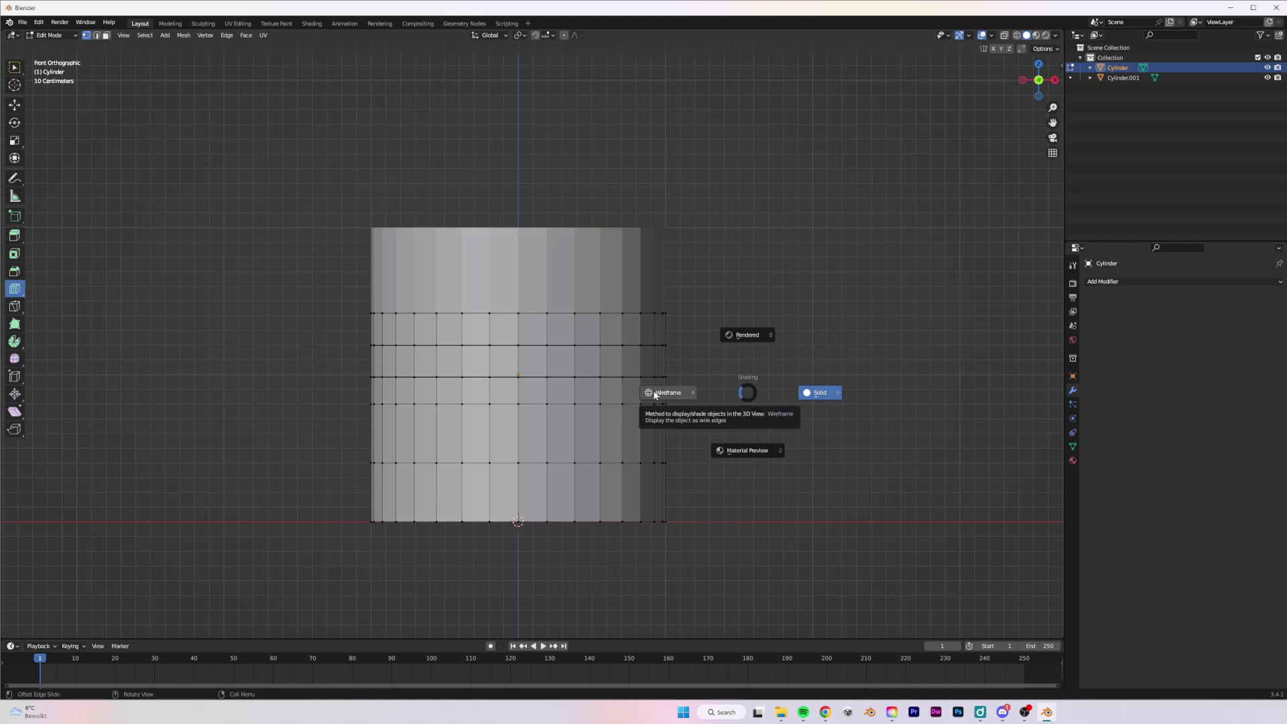
{"action": "left_click", "coordinate": [654, 395]}
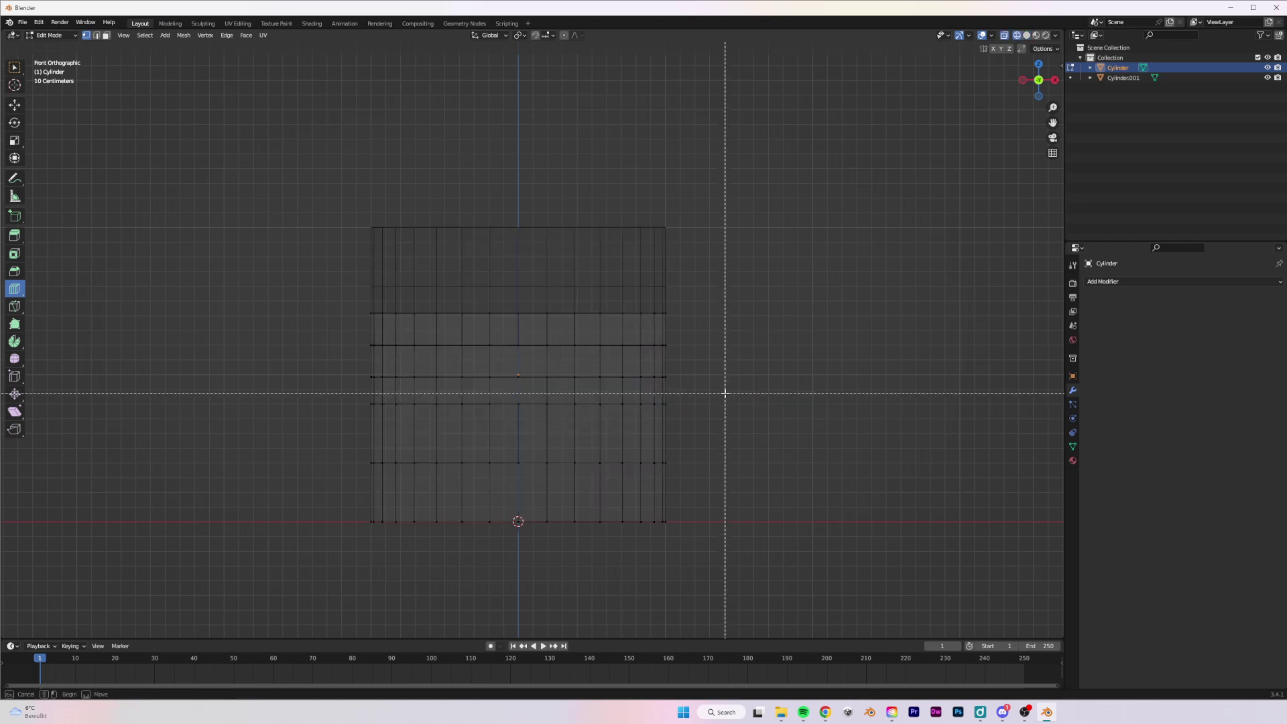
{"action": "left_click_drag", "start_coordinate": [724, 385], "coordinate": [292, 561]}
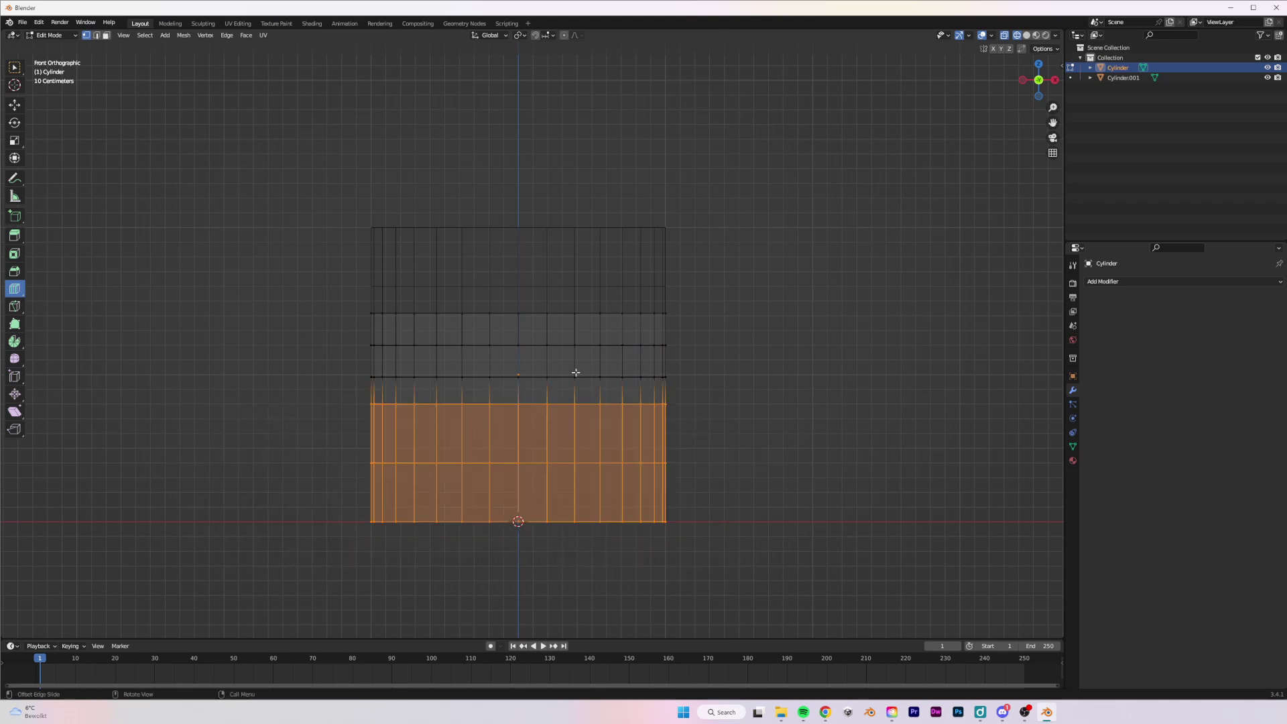
{"action": "key", "text": "p"}
{"action": "left_click", "coordinate": [543, 413]}
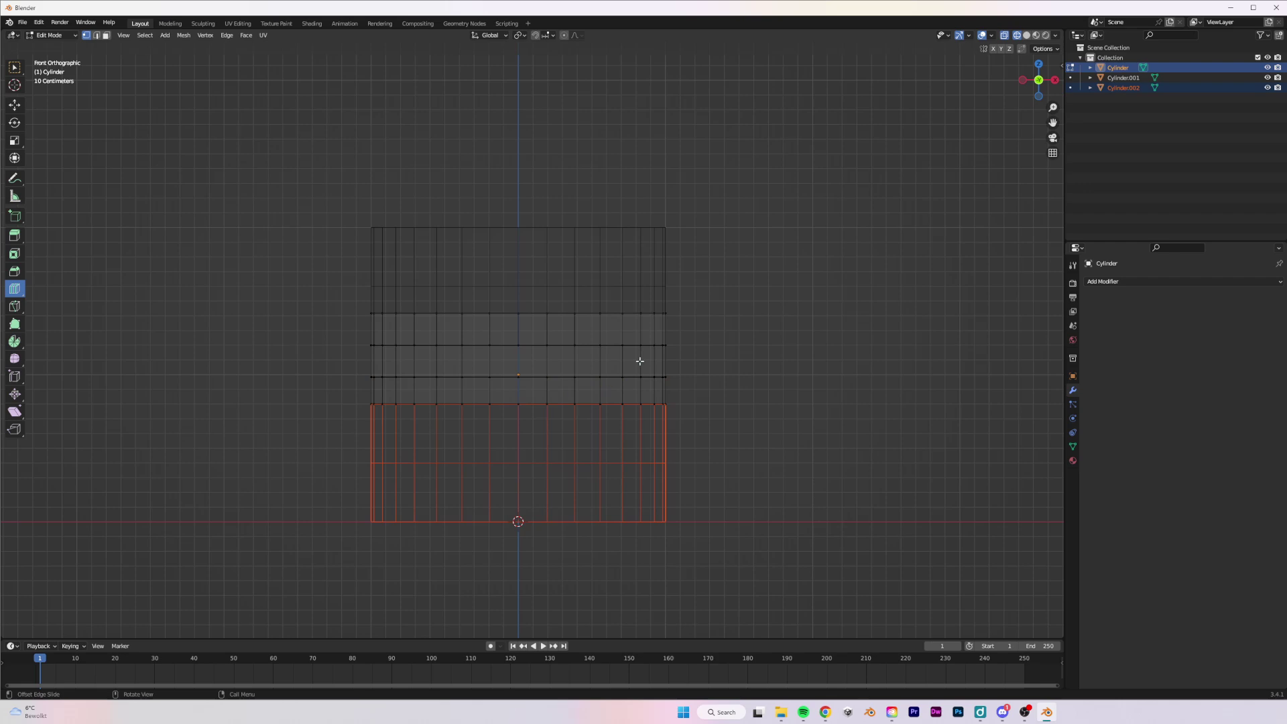
Step: Back in solid Object Mode, move Cylinder.002 about -2.16 m along Y, then deselect it
{"action": "middle_click_drag", "start_coordinate": [639, 361], "coordinate": [664, 368]}
{"action": "key", "text": "z"}
{"action": "left_click", "coordinate": [723, 372]}
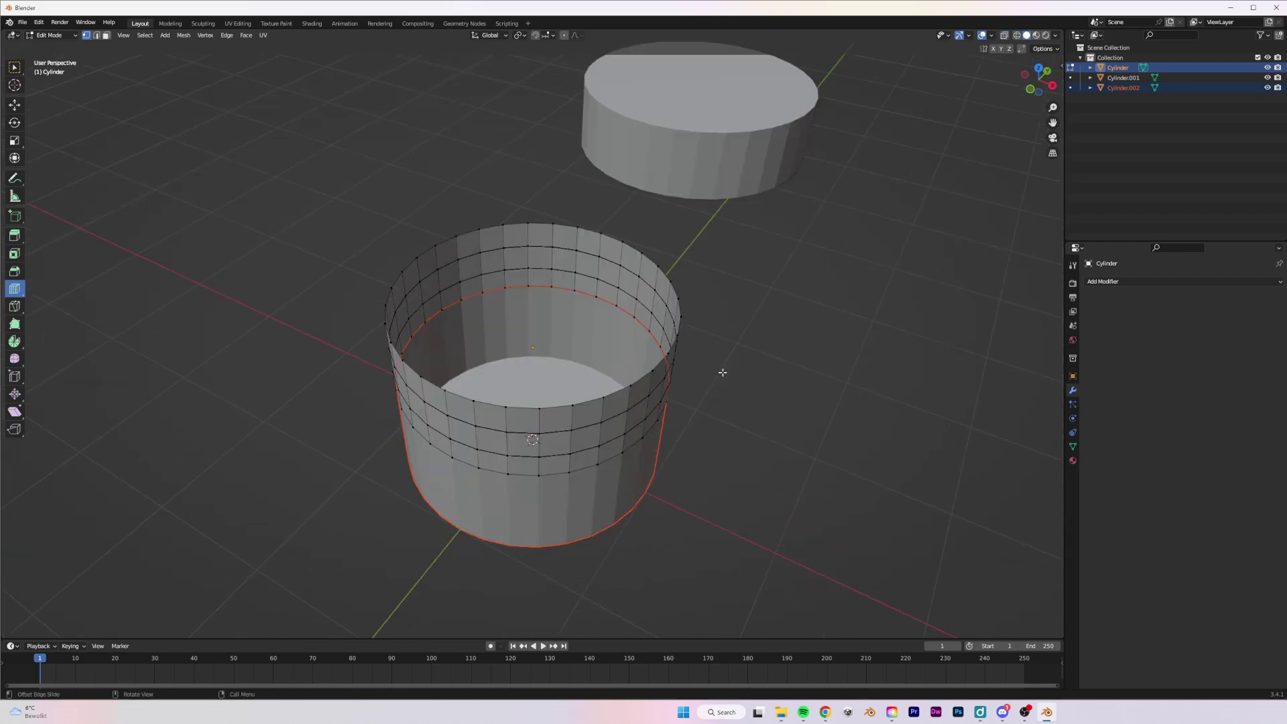
{"action": "key", "text": "Tab"}
{"action": "left_click", "coordinate": [611, 433]}
{"action": "left_click_drag", "start_coordinate": [556, 332], "coordinate": [402, 510]}
{"action": "scroll", "coordinate": [438, 424], "scroll_direction": "down", "scroll_amount": 3}
{"action": "middle_click_drag", "start_coordinate": [446, 417], "coordinate": [542, 358]}
{"action": "left_click", "coordinate": [656, 362]}
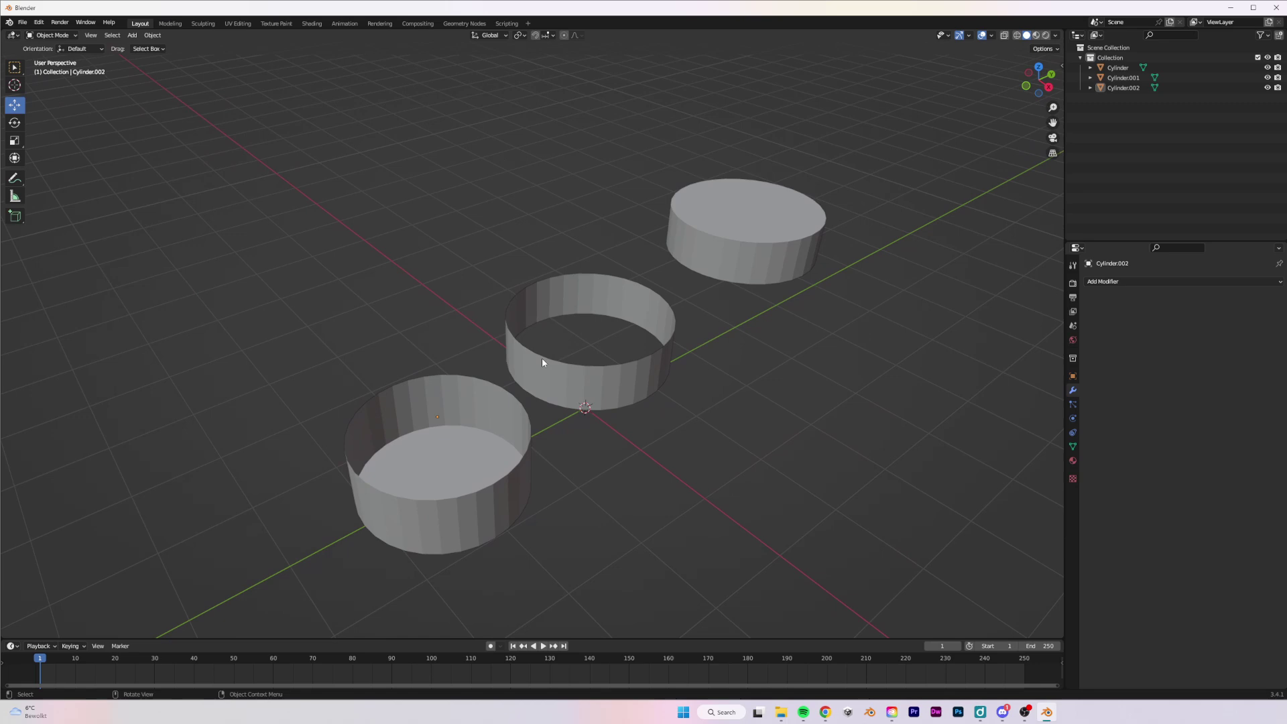
Step: Select all three cylinder pieces and delete them
{"action": "left_click", "coordinate": [542, 362]}
{"action": "left_click", "coordinate": [412, 328]}
{"action": "left_click", "coordinate": [440, 385]}
{"action": "left_click", "coordinate": [654, 295], "text": "shift"}
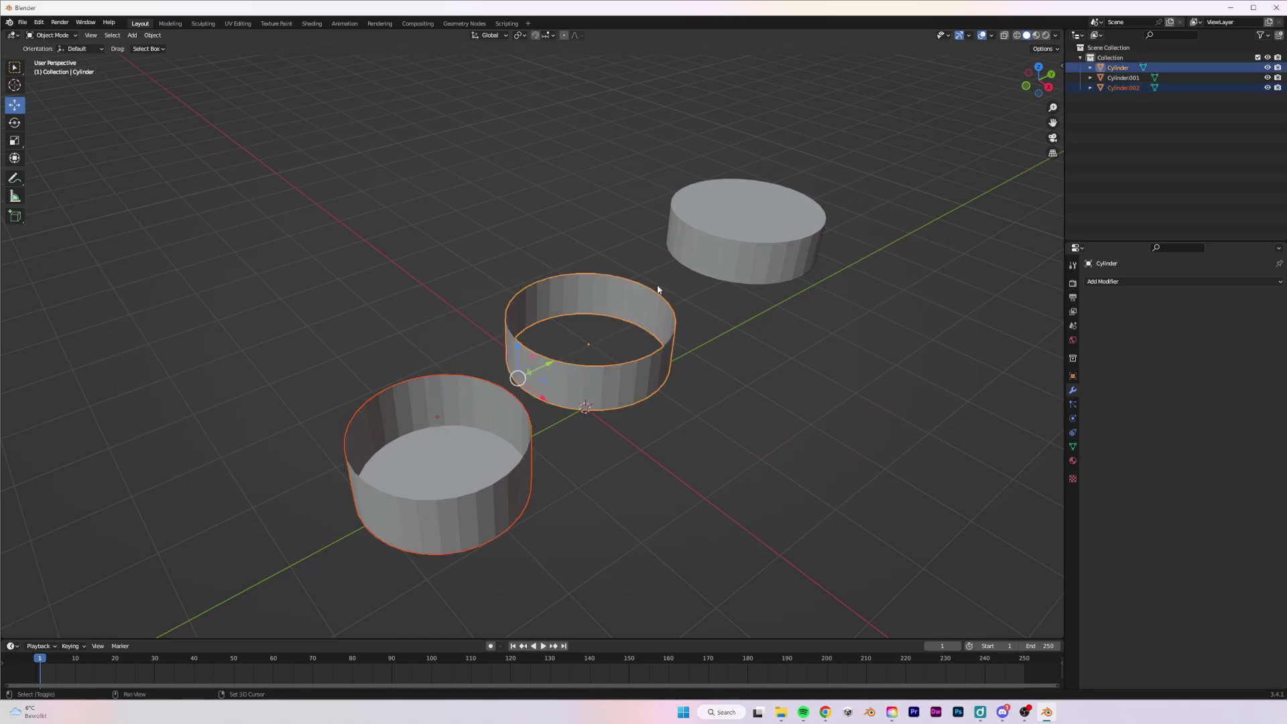
{"action": "left_click", "coordinate": [713, 248], "text": "shift"}
{"action": "key", "text": "Delete"}
{"action": "middle_click_drag", "start_coordinate": [714, 247], "coordinate": [608, 364]}
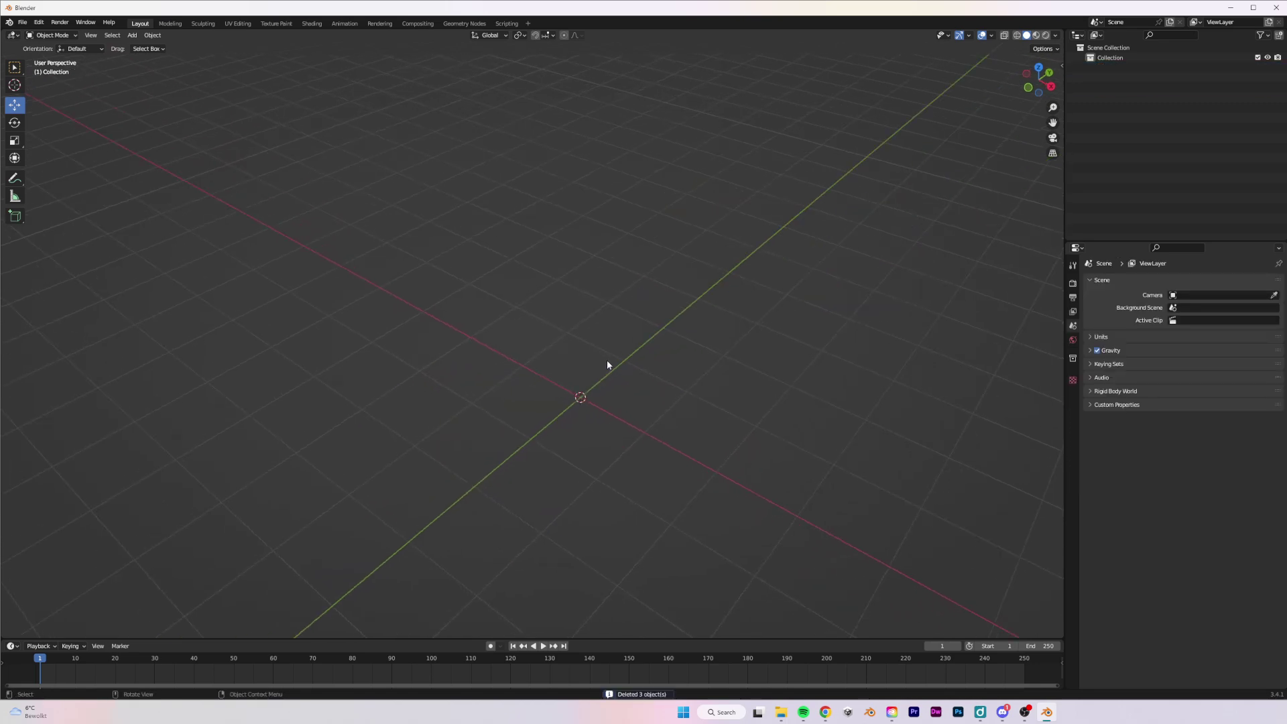
Step: Add a new 2 m cube mesh at the origin and zoom in on it
{"action": "key", "text": "shift+a"}
{"action": "mouse_move", "coordinate": [607, 364]}
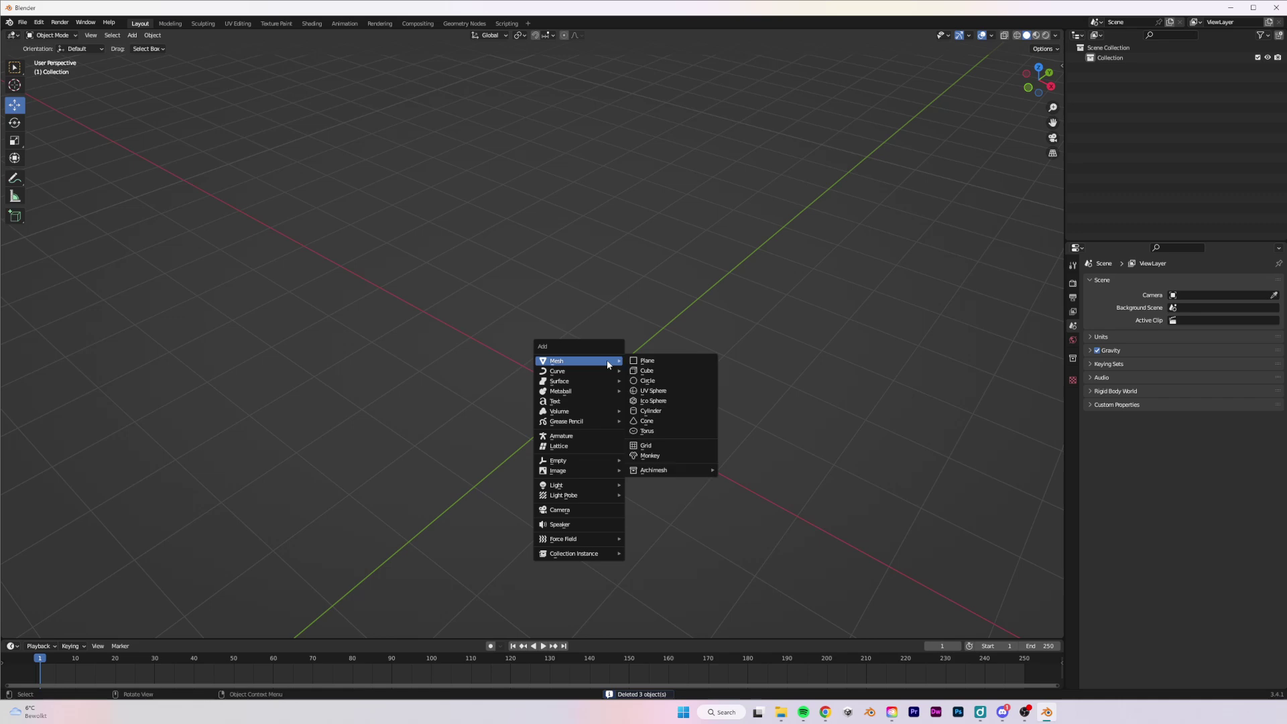
{"action": "left_click", "coordinate": [698, 372]}
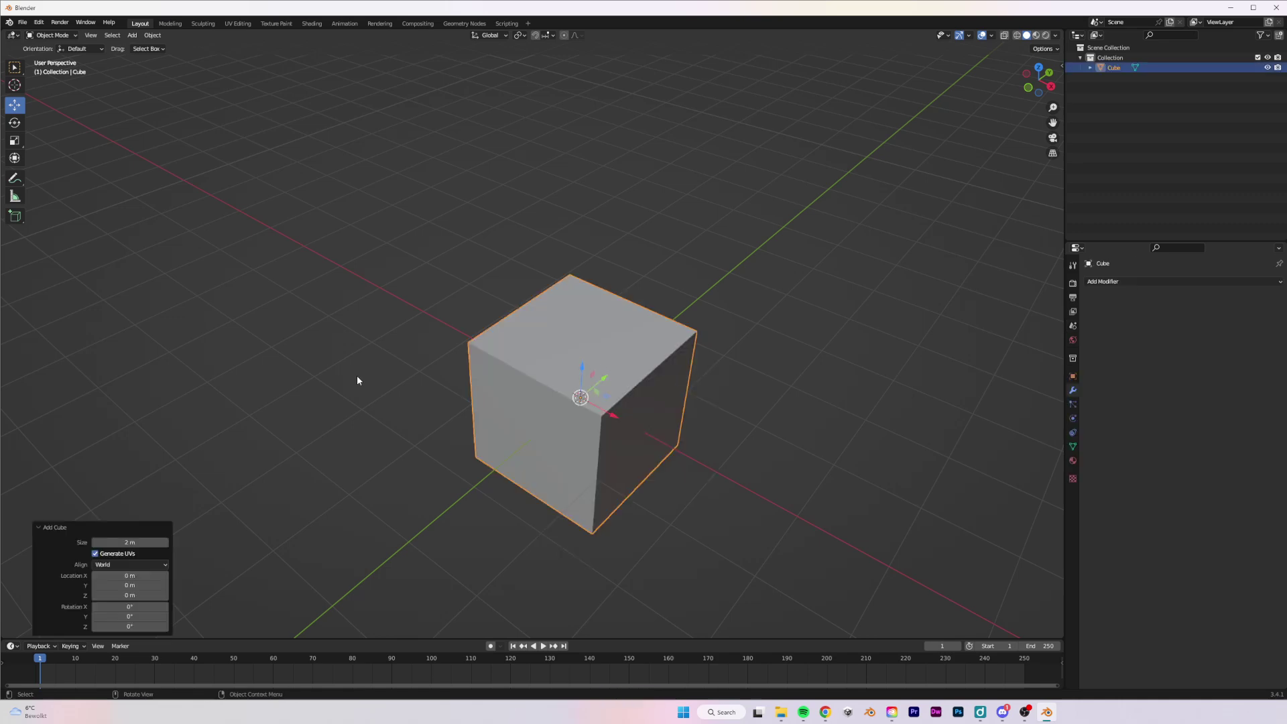
{"action": "middle_click_drag", "start_coordinate": [402, 302], "coordinate": [523, 335]}
{"action": "scroll", "coordinate": [578, 357], "scroll_direction": "up", "scroll_amount": 2}
Step: Enter Edit Mode on the cube and make Knife the active tool
{"action": "key", "text": "Tab"}
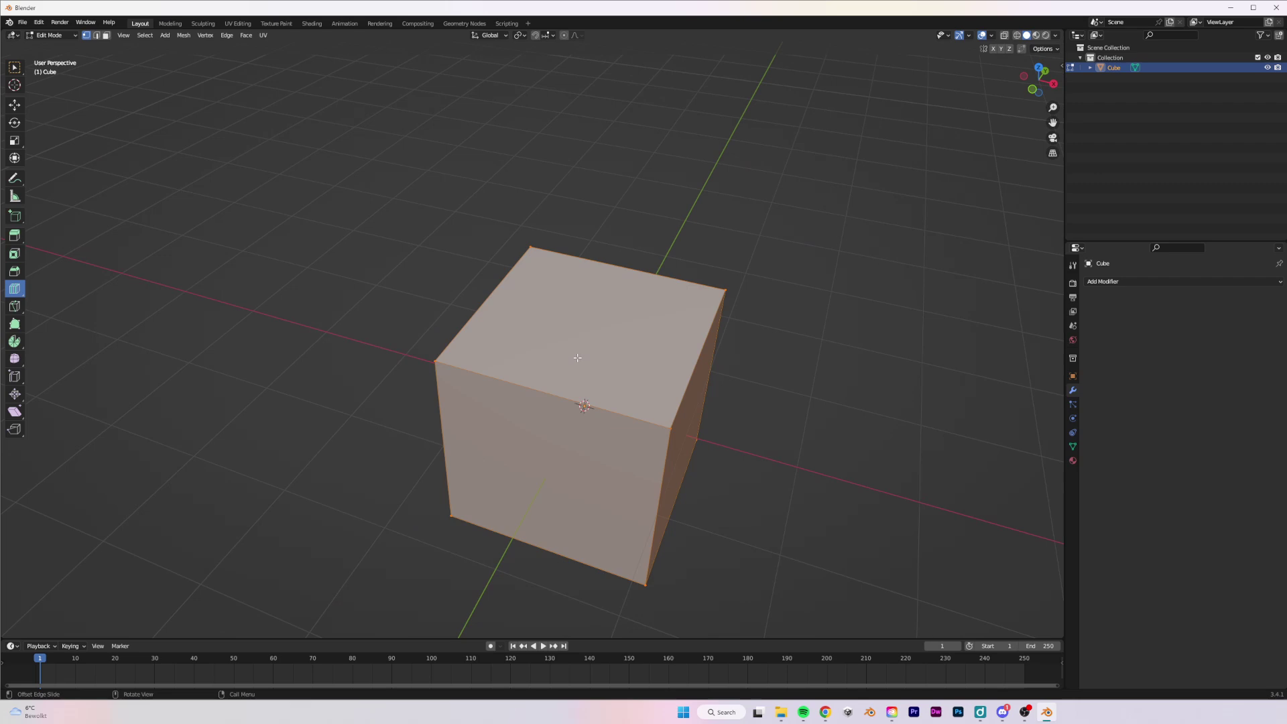
{"action": "key", "text": "k"}
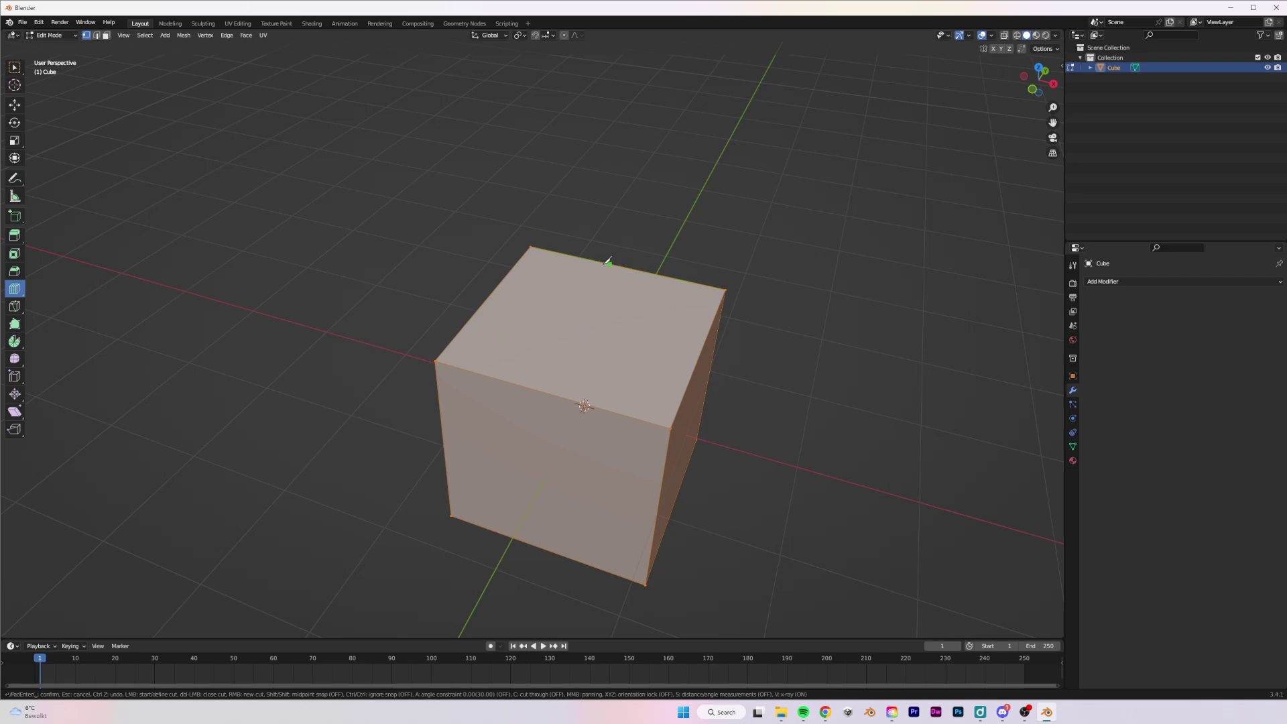
{"action": "key", "text": "Escape"}
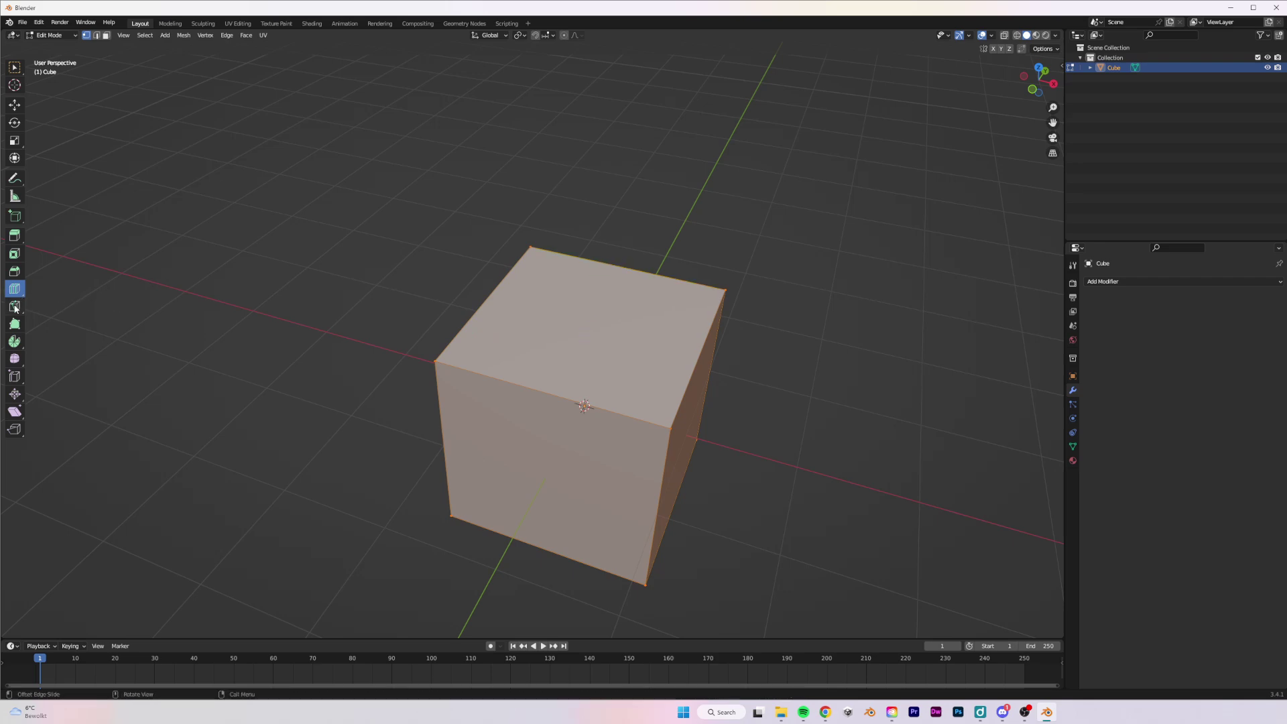
{"action": "left_click", "coordinate": [19, 307]}
{"action": "left_click", "coordinate": [54, 309]}
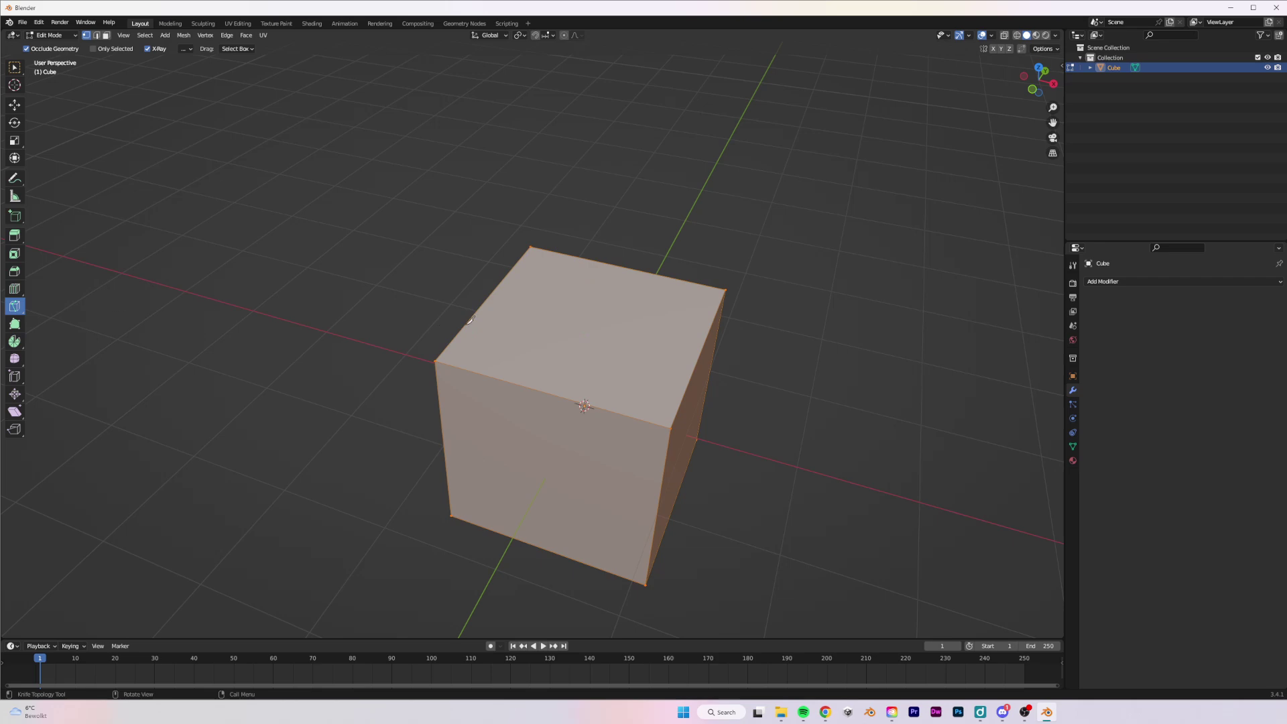
Step: Knife-cut a closed six-point loop on the cube's side face
{"action": "middle_click_drag", "start_coordinate": [688, 292], "coordinate": [653, 306]}
{"action": "scroll", "coordinate": [651, 309], "scroll_direction": "up", "scroll_amount": 3}
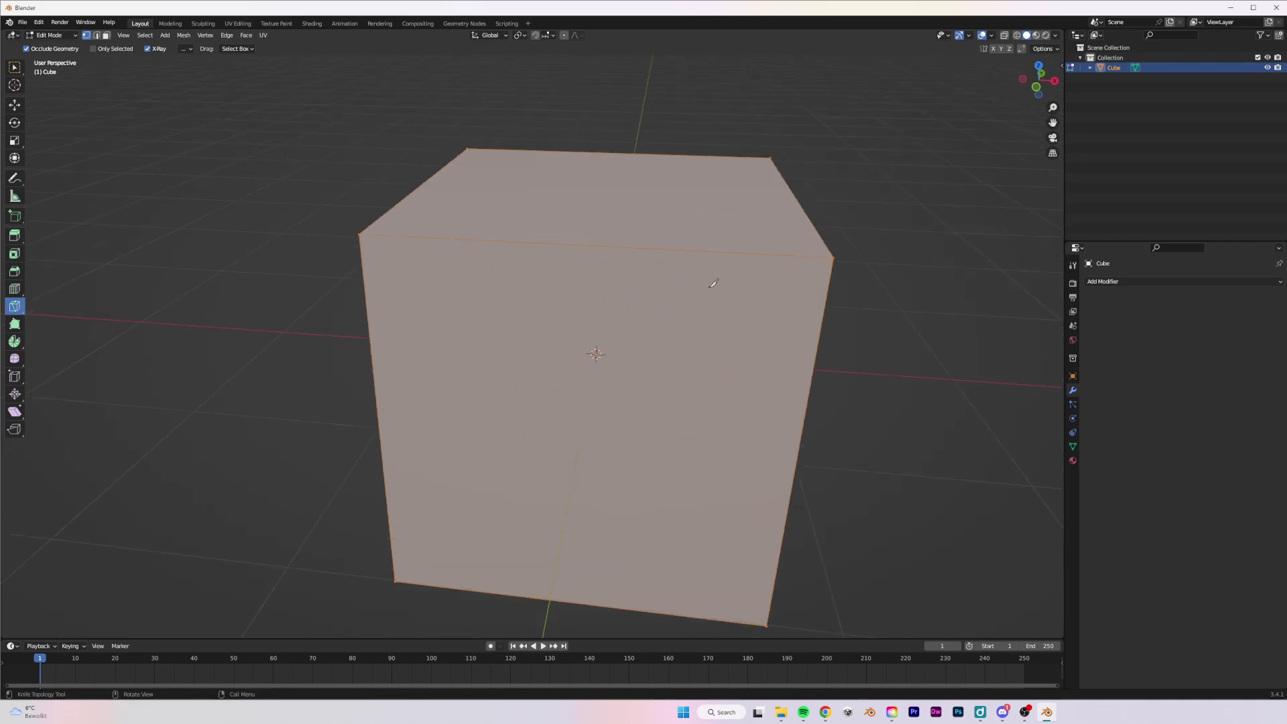
{"action": "left_click", "coordinate": [811, 273]}
{"action": "left_click", "coordinate": [564, 349]}
{"action": "left_click", "coordinate": [595, 461]}
{"action": "left_click", "coordinate": [741, 427]}
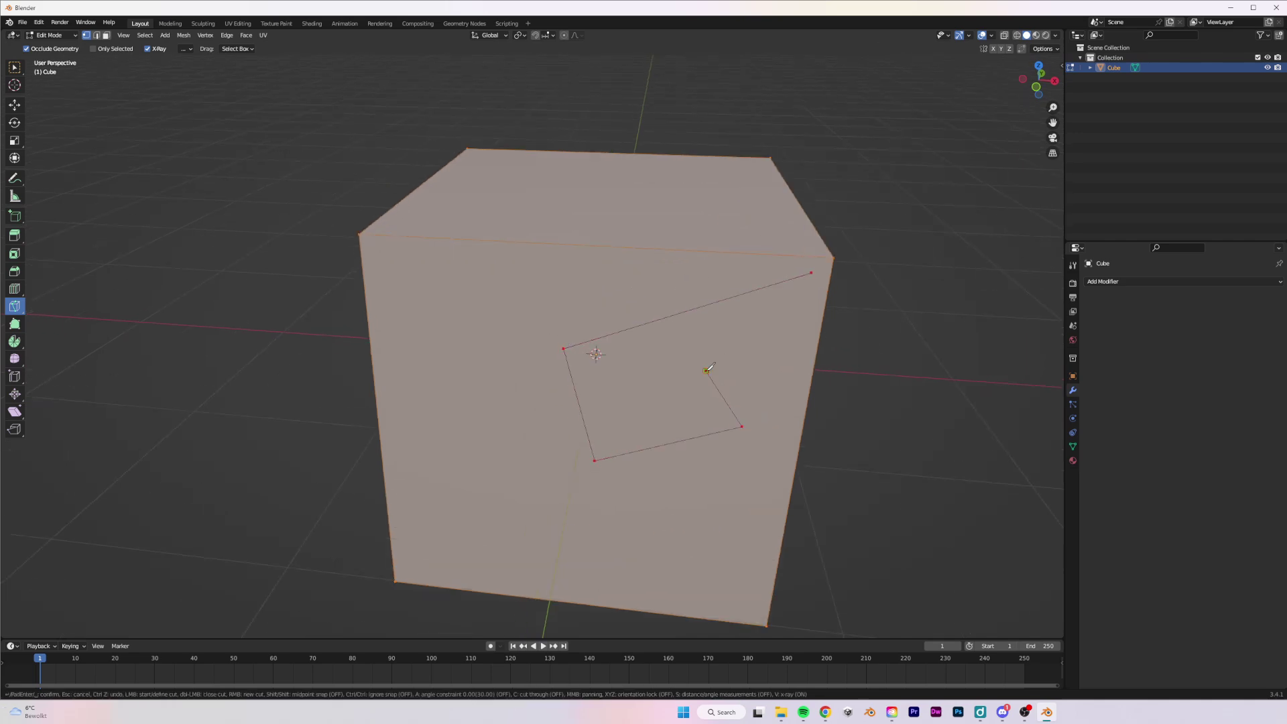
{"action": "left_click", "coordinate": [706, 371]}
{"action": "left_click", "coordinate": [772, 335]}
{"action": "left_click", "coordinate": [812, 273]}
{"action": "key", "text": "Return"}
Step: Knife-cut a diagonal across the top face between opposite corners
{"action": "middle_click_drag", "start_coordinate": [497, 358], "coordinate": [691, 215]}
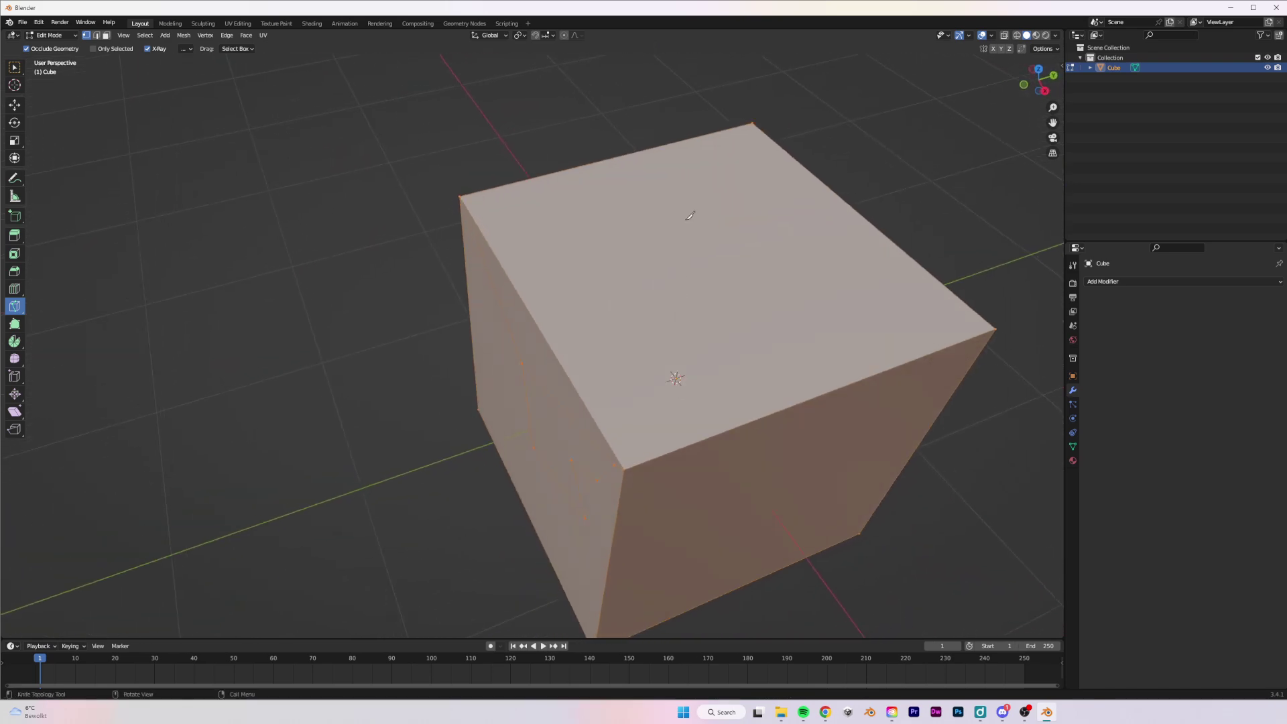
{"action": "left_click", "coordinate": [753, 122]}
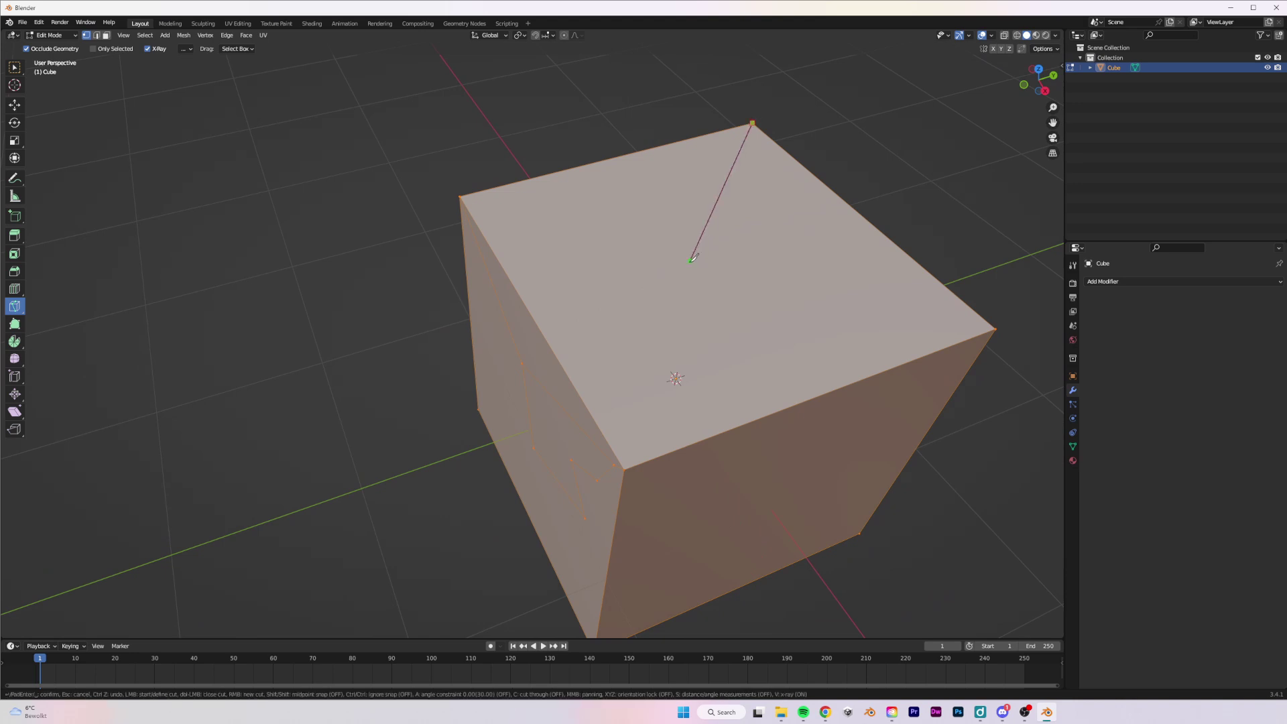
{"action": "left_click", "coordinate": [625, 469]}
{"action": "key", "text": "Return"}
Step: Knife-cut another path from the top's back edge down through the front face
{"action": "middle_click_drag", "start_coordinate": [757, 350], "coordinate": [632, 110]}
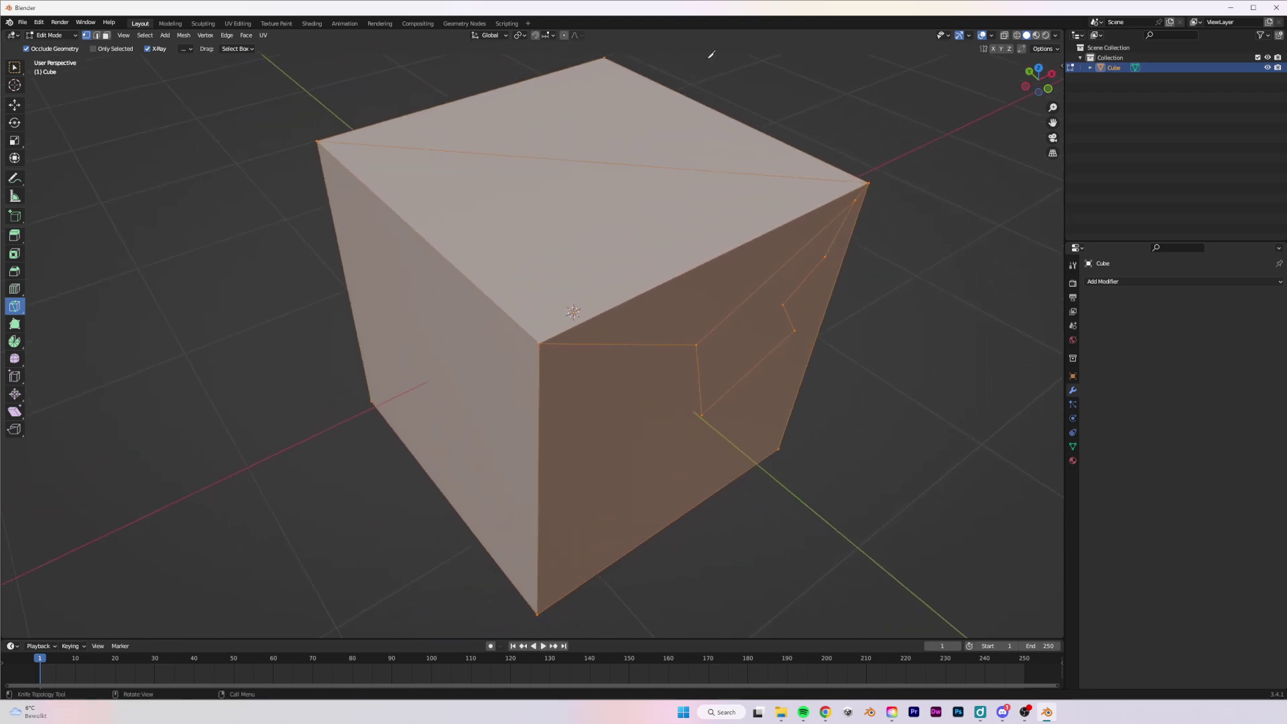
{"action": "left_click", "coordinate": [693, 100]}
{"action": "scroll", "coordinate": [375, 449], "scroll_direction": "down", "scroll_amount": 4}
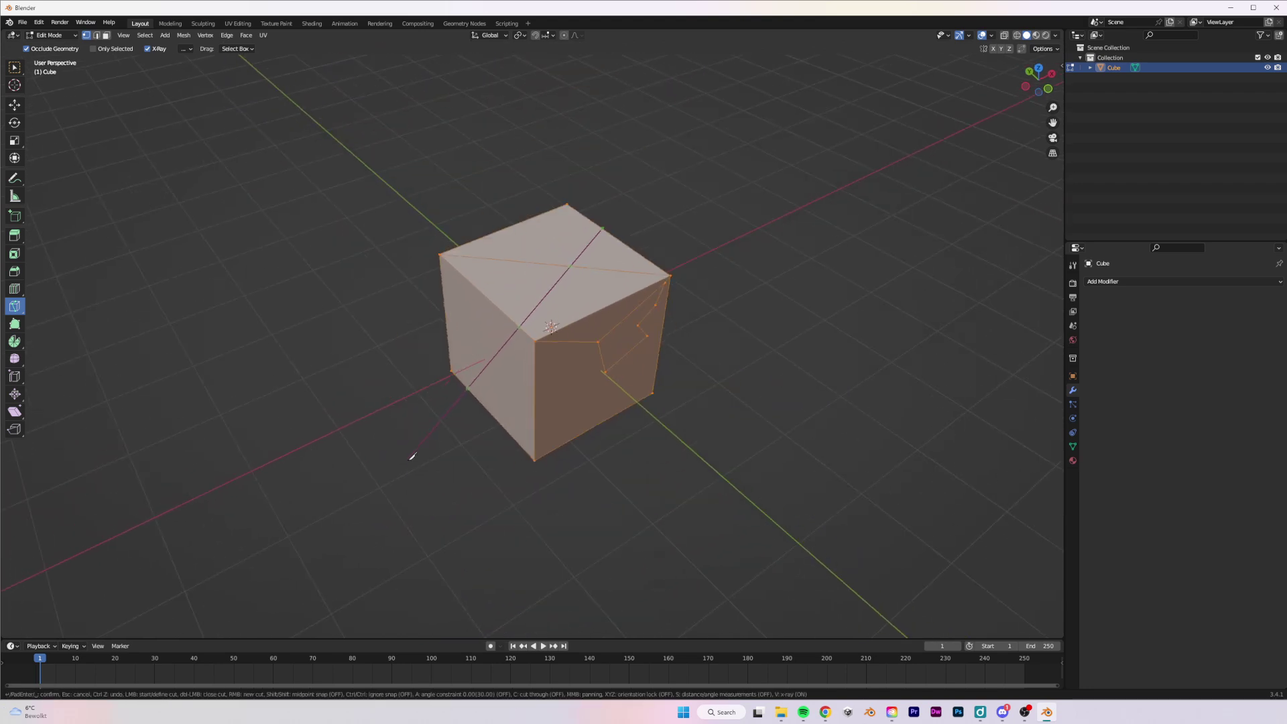
{"action": "left_click", "coordinate": [399, 475]}
{"action": "left_click", "coordinate": [569, 91]}
{"action": "left_click", "coordinate": [593, 565]}
{"action": "key", "text": "Return"}
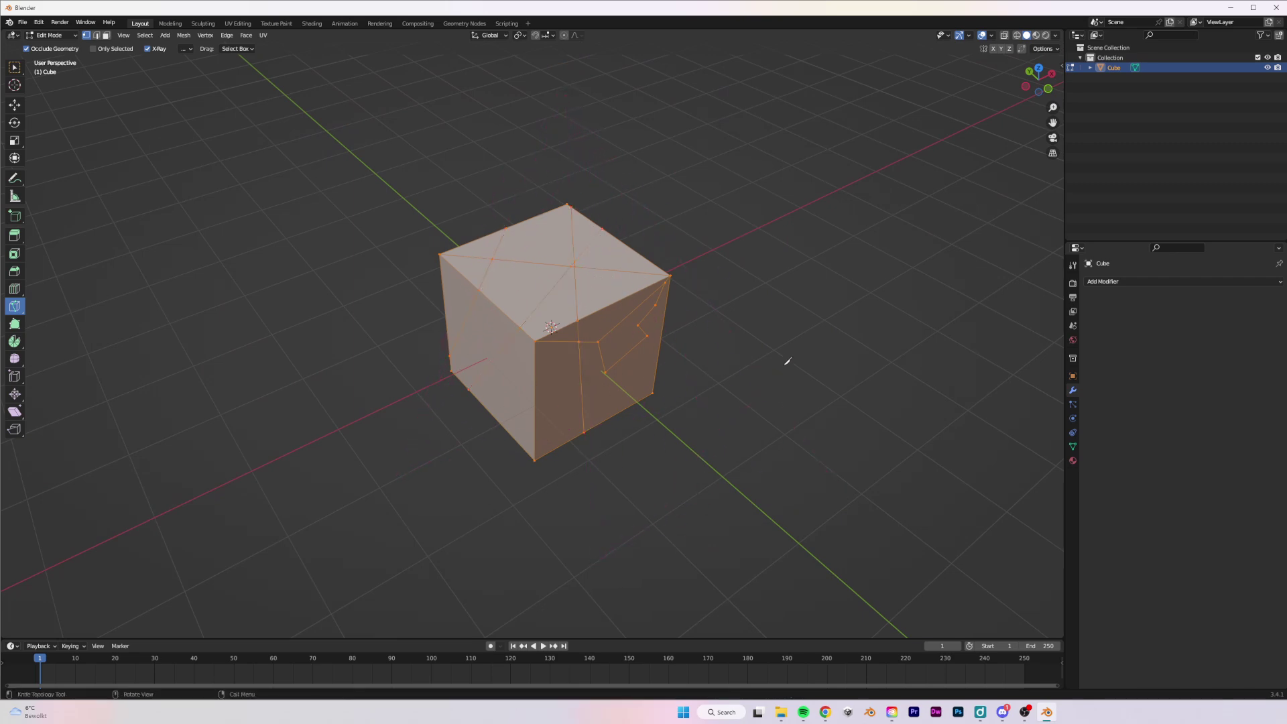
Step: Switch from the Knife tool to Bisect, viewing the top face squarely
{"action": "middle_click_drag", "start_coordinate": [787, 359], "coordinate": [645, 297]}
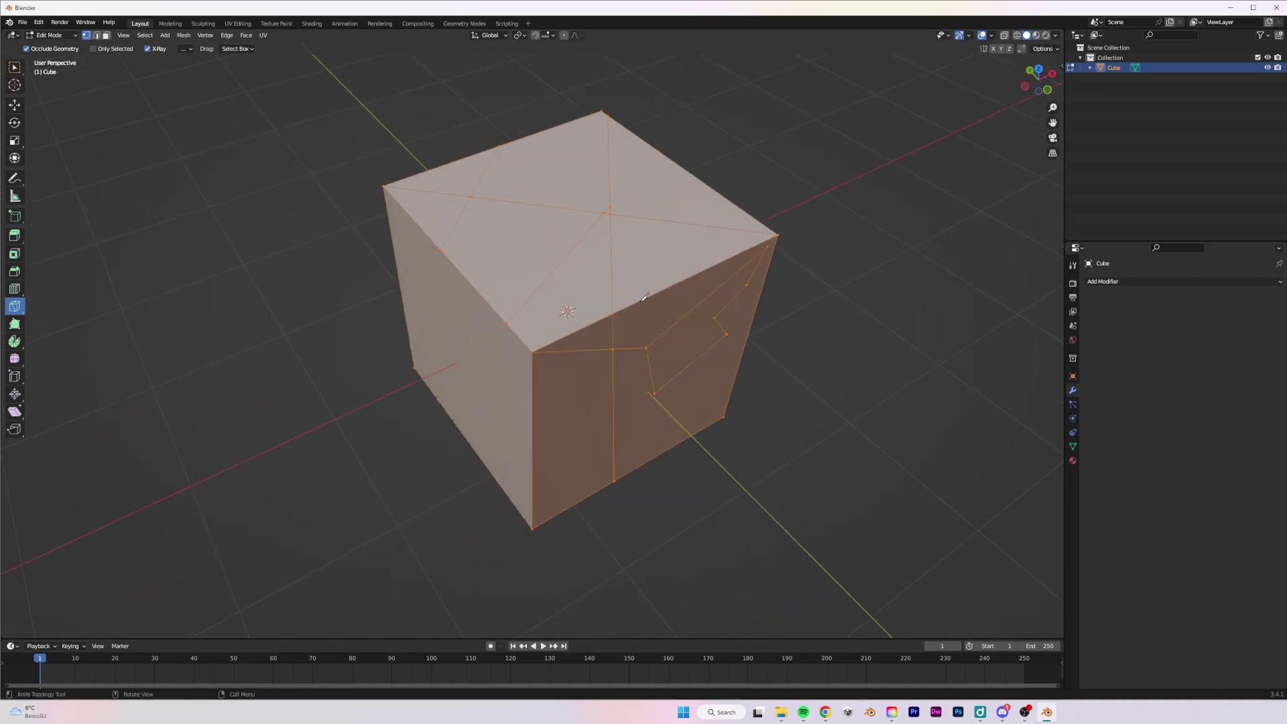
{"action": "scroll", "coordinate": [667, 316], "scroll_direction": "up", "scroll_amount": 2}
{"action": "left_click_drag", "start_coordinate": [21, 307], "coordinate": [61, 329]}
{"action": "middle_click_drag", "start_coordinate": [614, 273], "coordinate": [598, 330]}
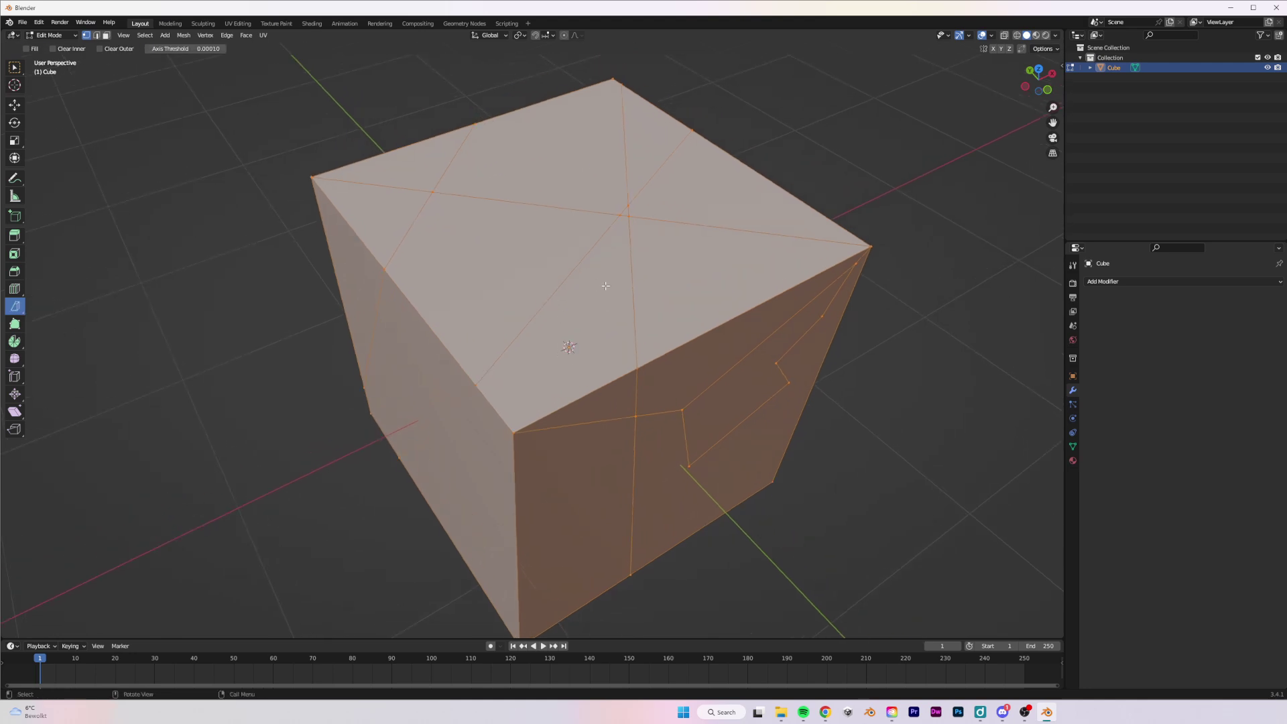
Step: Select a quad face on the top and bisect a line across it, adjusting the plane
{"action": "key", "text": "alt+a"}
{"action": "key", "text": "2"}
{"action": "key", "text": "3"}
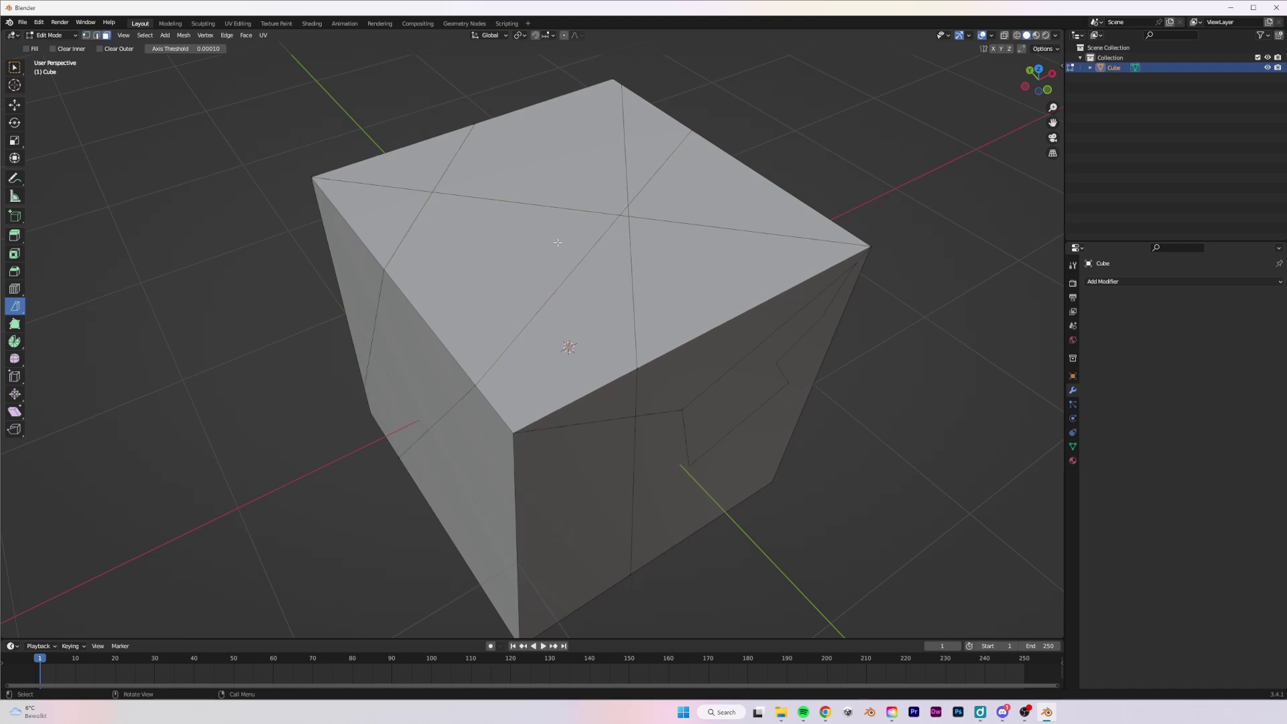
{"action": "left_click", "coordinate": [569, 225]}
{"action": "key", "text": "shift+2"}
{"action": "left_click", "coordinate": [575, 210]}
{"action": "key", "text": "1"}
{"action": "key", "text": "3"}
{"action": "left_click", "coordinate": [509, 239]}
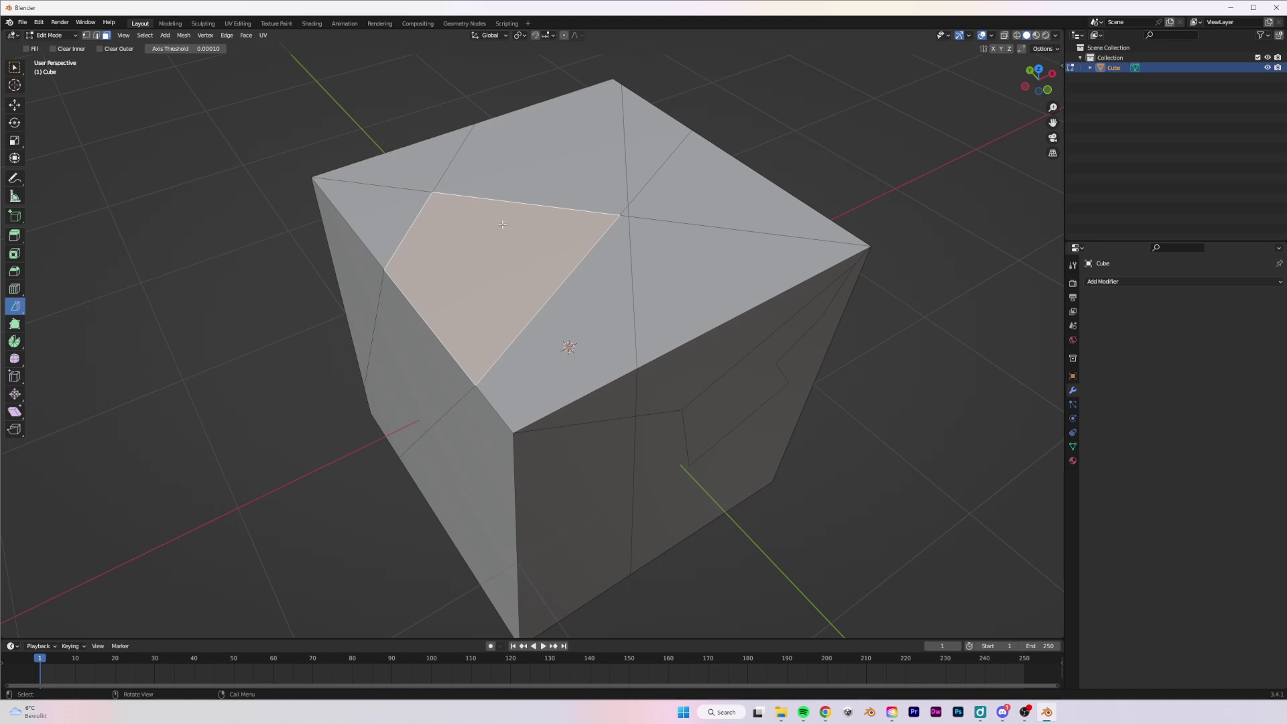
{"action": "left_click_drag", "start_coordinate": [502, 217], "coordinate": [420, 357]}
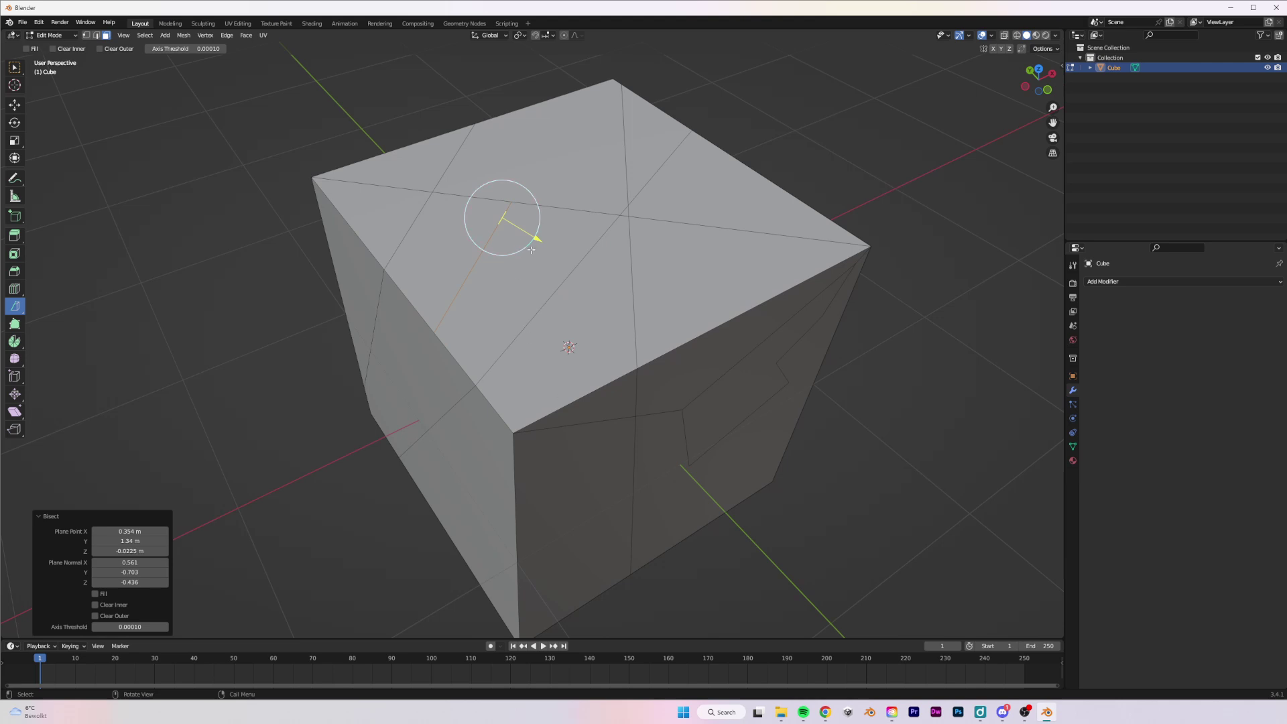
{"action": "left_click_drag", "start_coordinate": [531, 250], "coordinate": [535, 253]}
Step: Bisect a second line through the triangle near the top's right corner
{"action": "left_click", "coordinate": [747, 252]}
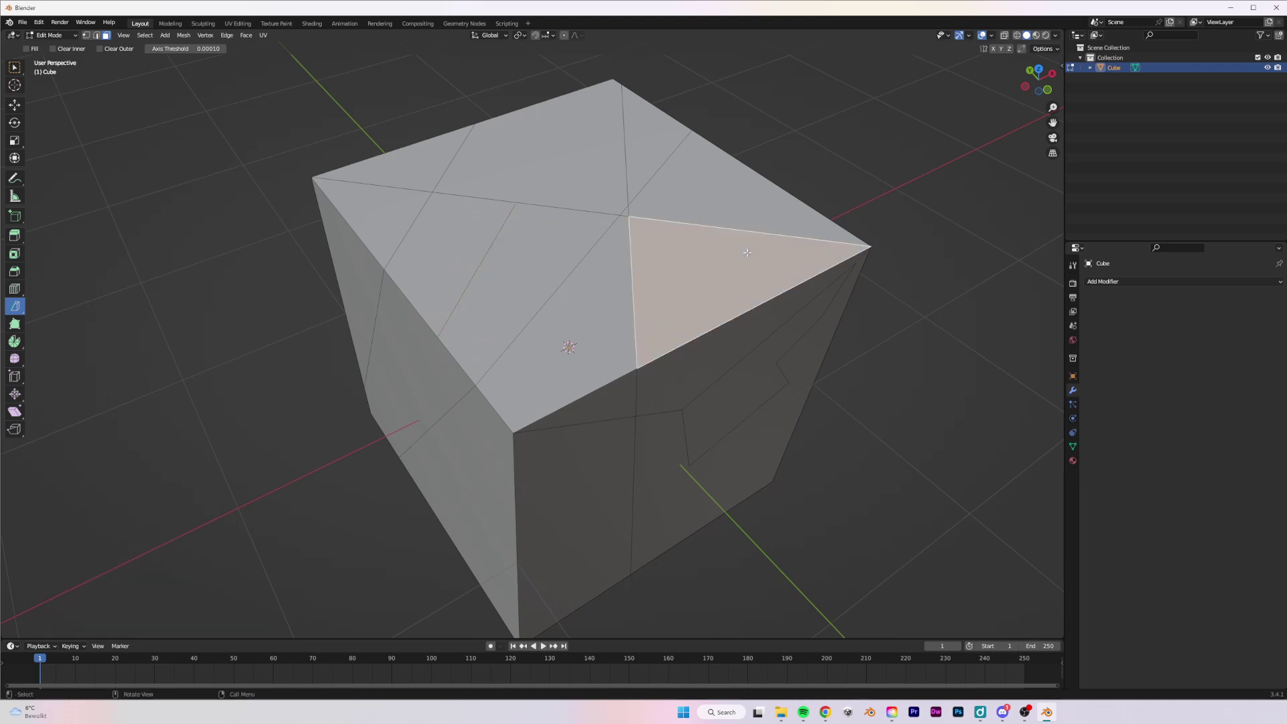
{"action": "left_click_drag", "start_coordinate": [803, 243], "coordinate": [642, 314]}
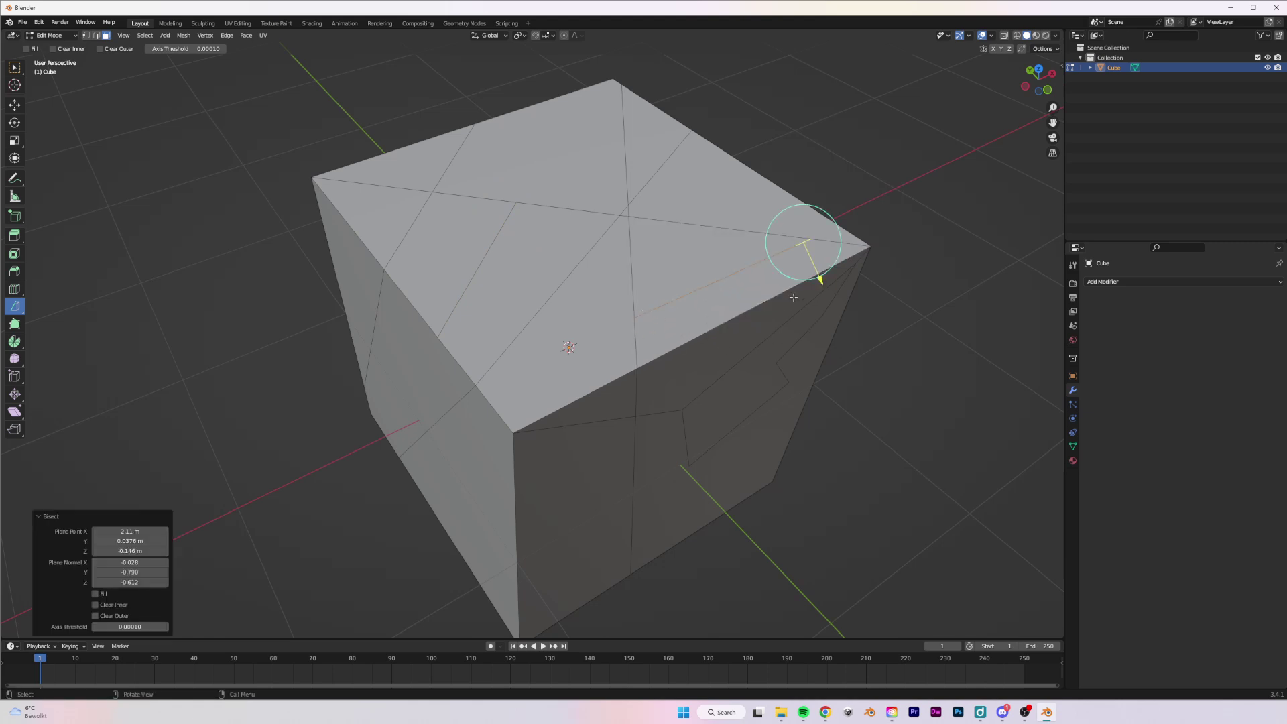
{"action": "left_click_drag", "start_coordinate": [820, 279], "coordinate": [820, 281]}
{"action": "middle_click_drag", "start_coordinate": [903, 376], "coordinate": [643, 308]}
{"action": "key", "text": "ctrl+z"}
{"action": "key", "text": "ctrl+z"}
{"action": "key", "text": "ctrl+shift+z"}
{"action": "key", "text": "ctrl+shift+z"}
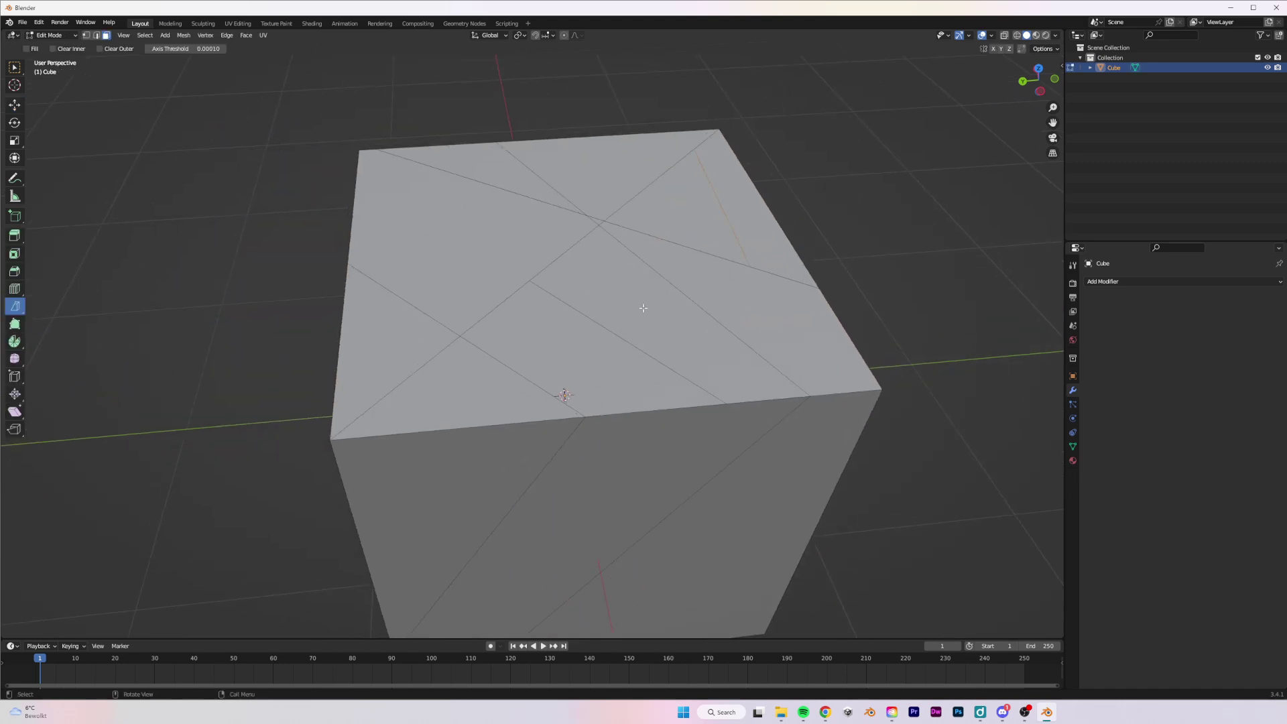
Step: Delete the long strip face on the cube's top, leaving a hole
{"action": "left_click", "coordinate": [639, 306]}
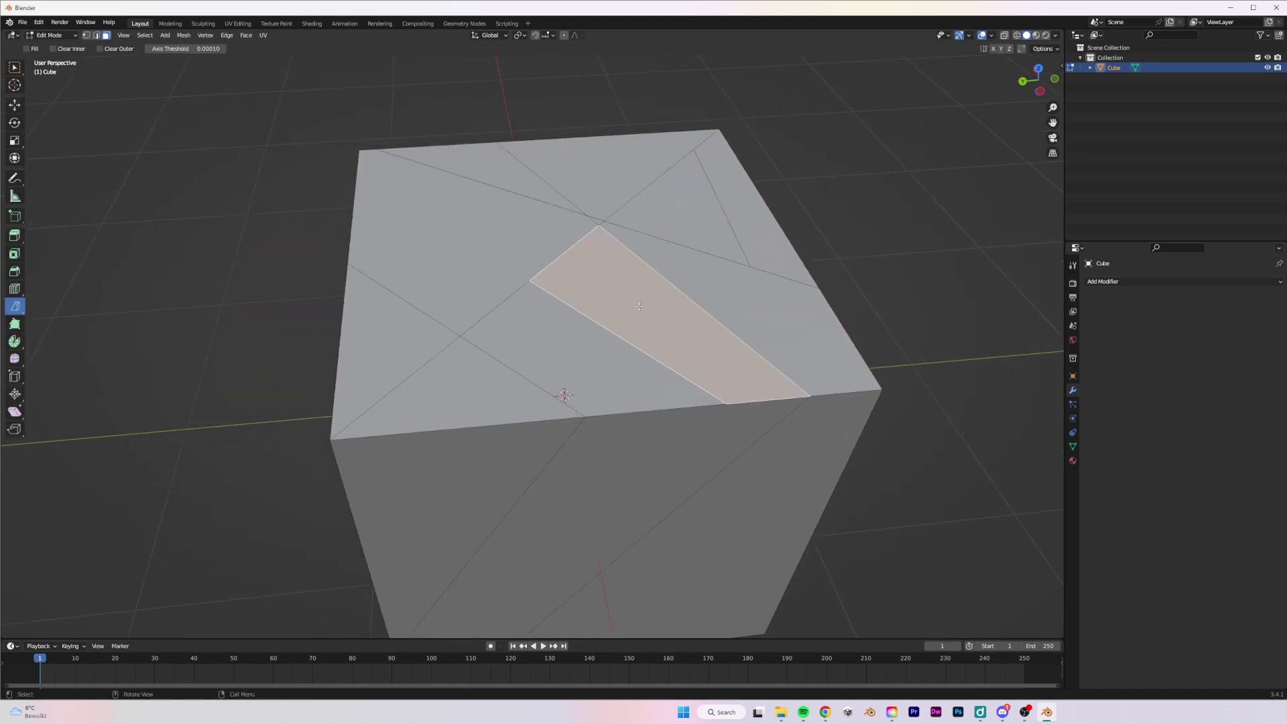
{"action": "key", "text": "x"}
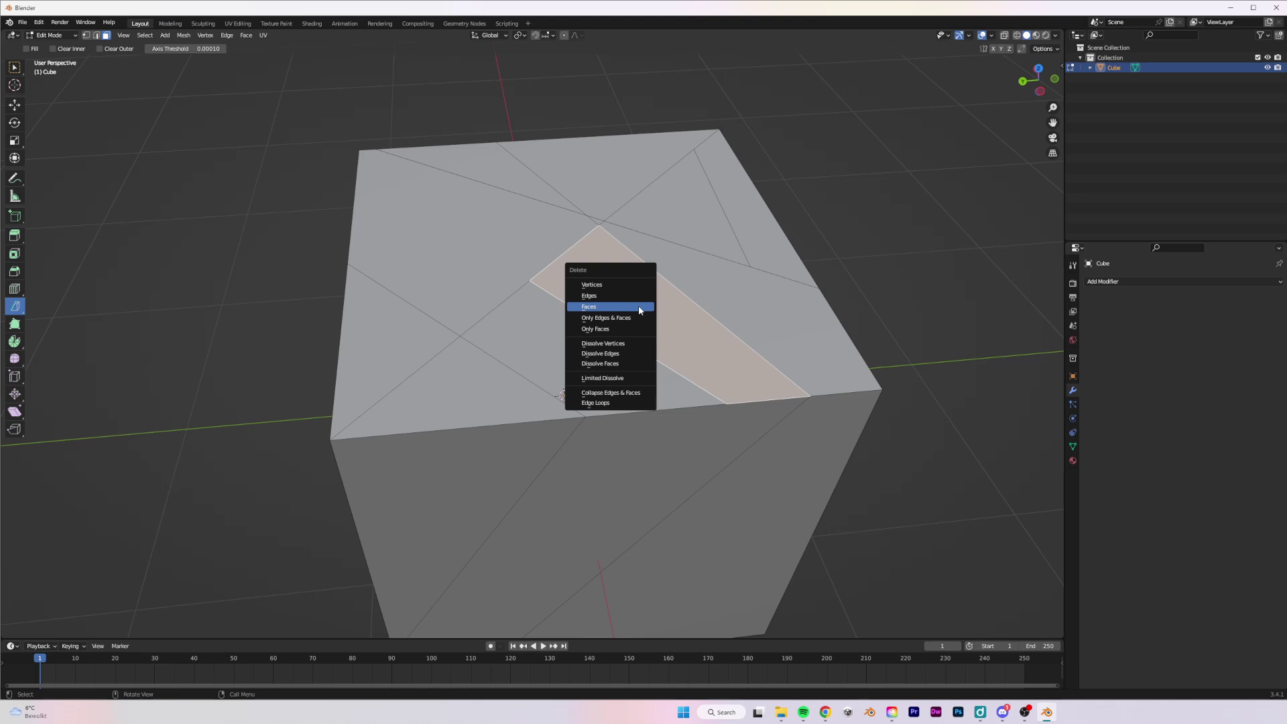
{"action": "left_click", "coordinate": [639, 308]}
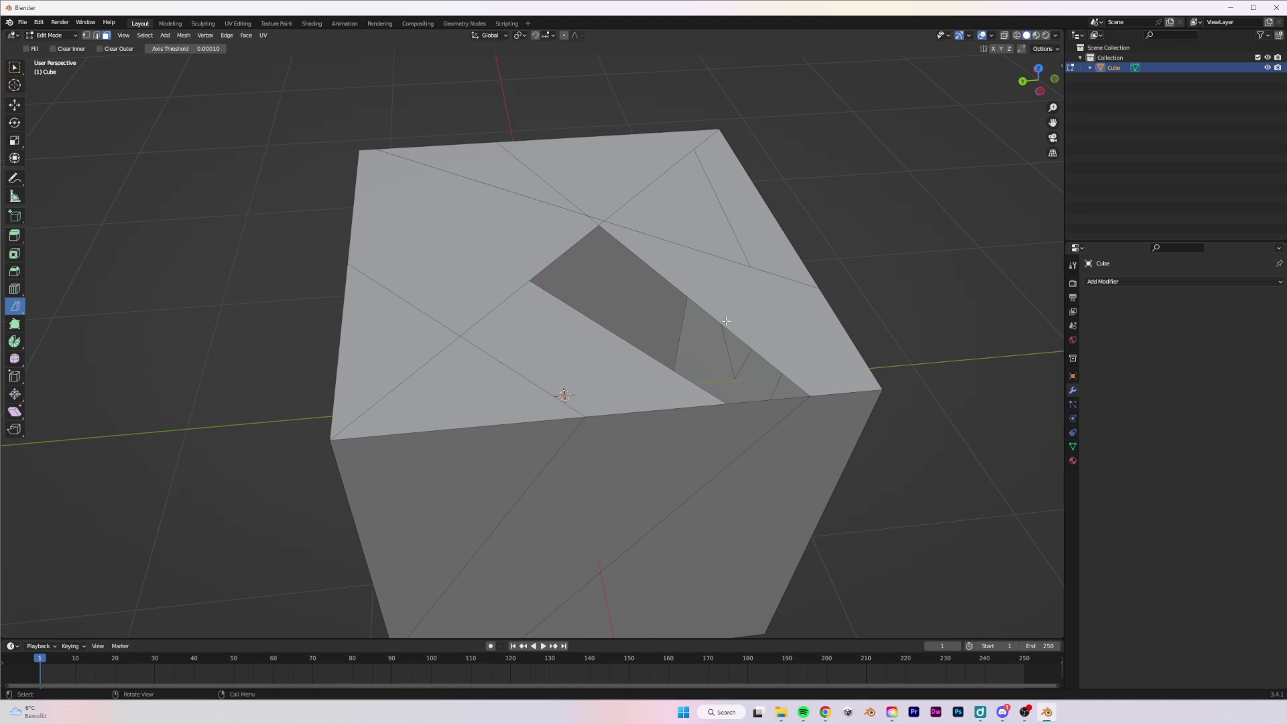
Step: In edge mode, select the hole's boundary loop and fill it with Alt+F
{"action": "key", "text": "2"}
{"action": "left_click", "coordinate": [726, 321]}
{"action": "left_click", "coordinate": [590, 317], "text": "shift"}
{"action": "left_click", "coordinate": [584, 310], "text": "alt"}
{"action": "left_click", "coordinate": [663, 223]}
{"action": "left_click", "coordinate": [597, 216], "text": "alt"}
{"action": "left_click", "coordinate": [571, 200], "text": "alt"}
{"action": "left_click", "coordinate": [600, 216], "text": "alt"}
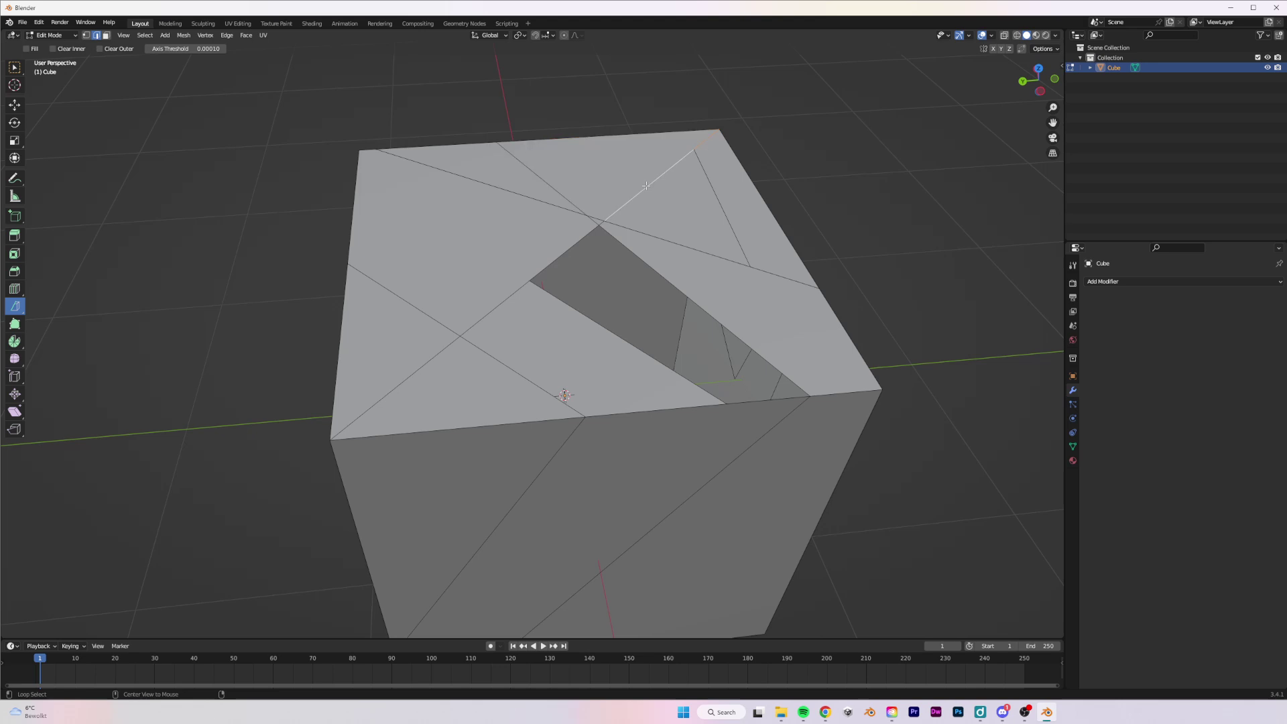
{"action": "left_click", "coordinate": [593, 213], "text": "alt"}
{"action": "left_click", "coordinate": [576, 212]}
{"action": "left_click", "coordinate": [704, 313]}
{"action": "left_click", "coordinate": [704, 313], "text": "alt"}
{"action": "key", "text": "alt+f"}
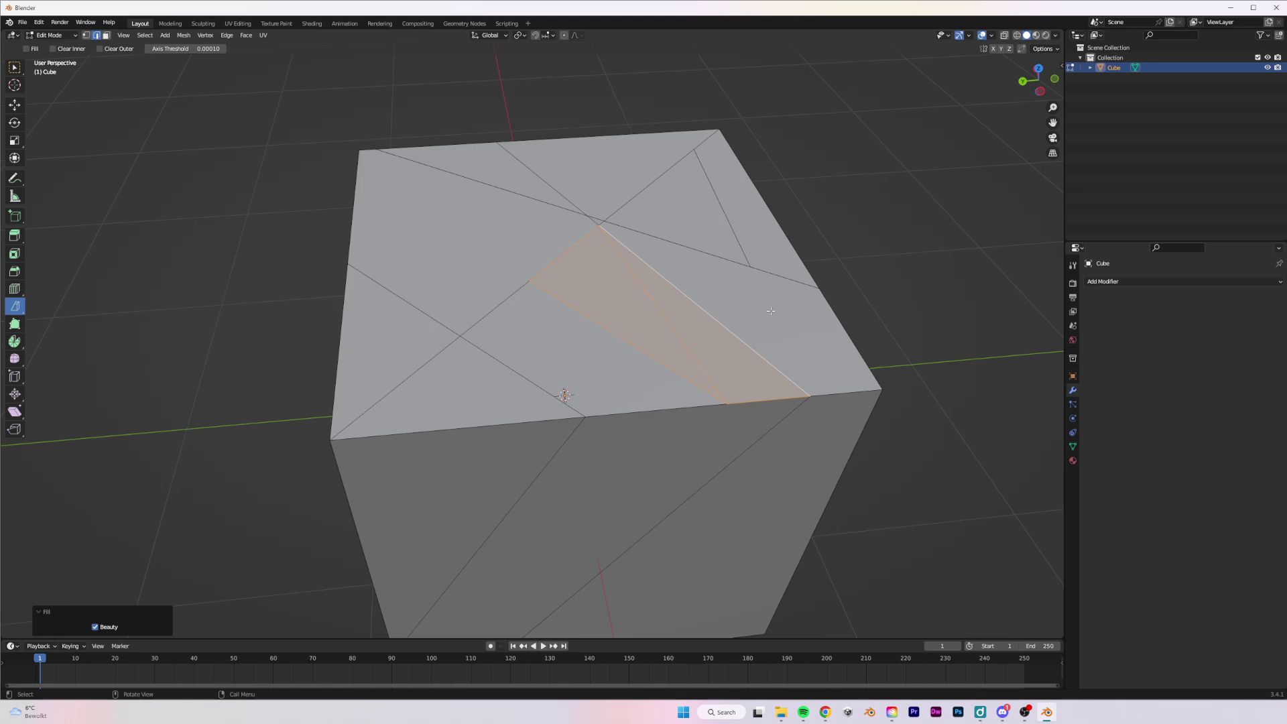
Step: Undo the fill, close the hole with a single face, then delete that face
{"action": "key", "text": "ctrl+z"}
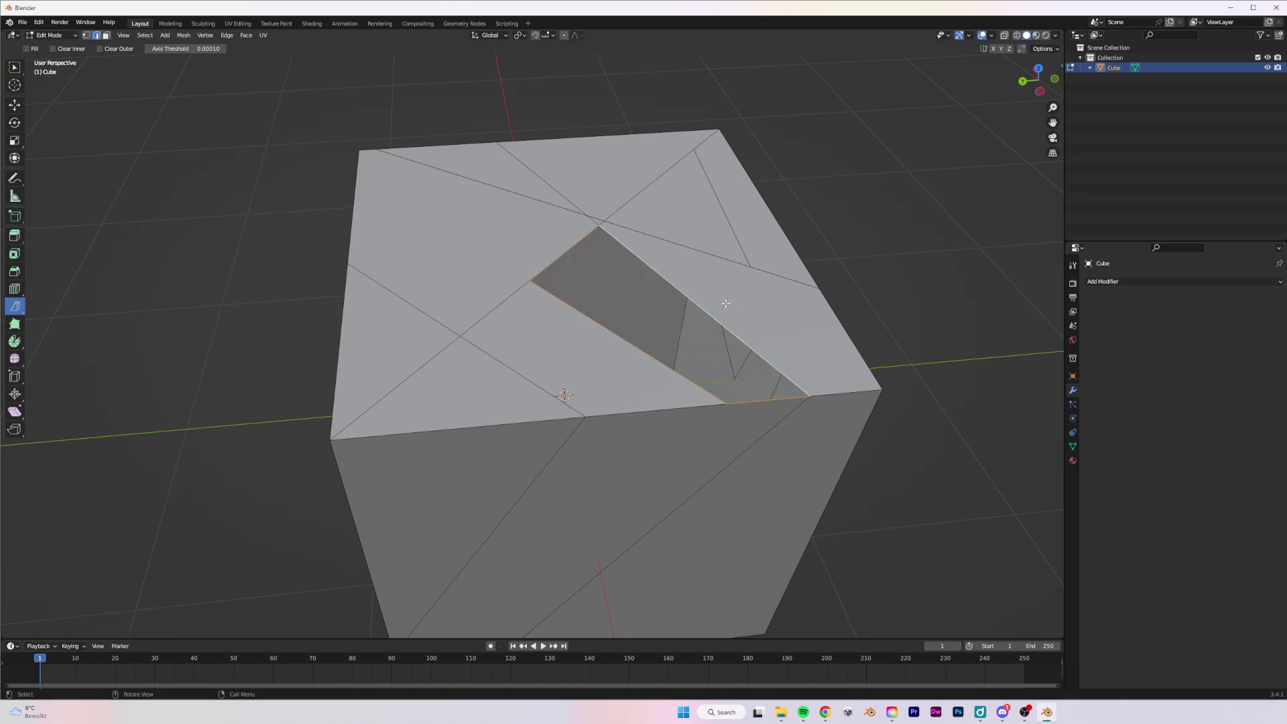
{"action": "key", "text": "f"}
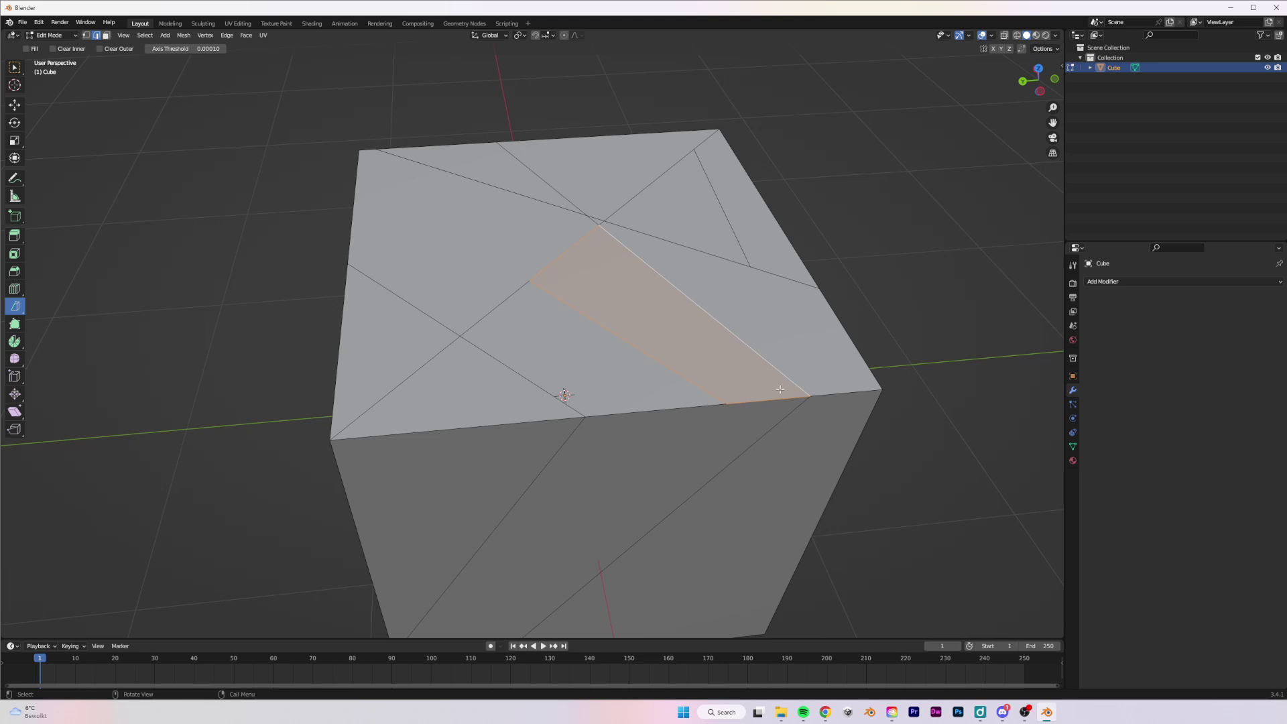
{"action": "key", "text": "1"}
{"action": "key", "text": "2"}
{"action": "key", "text": "x"}
{"action": "left_click", "coordinate": [781, 386]}
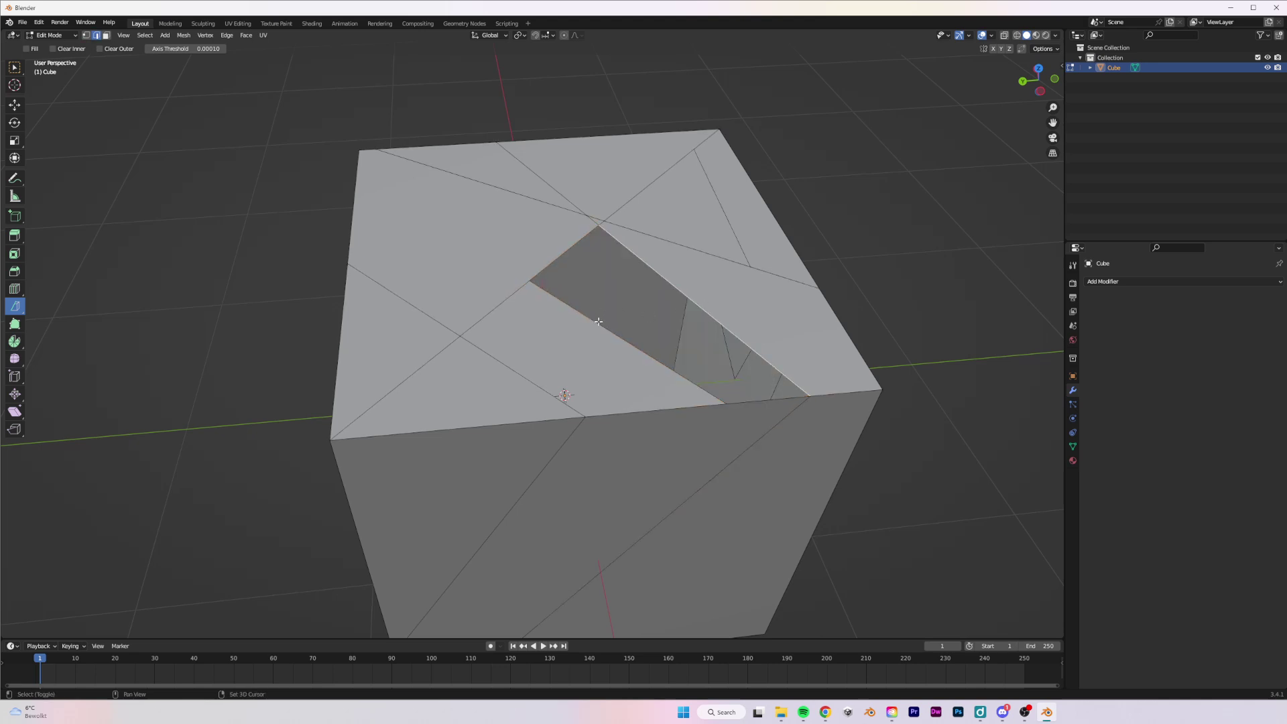
Step: Fill the boundary loop with one face again, then delete it to reopen the hole
{"action": "left_click", "coordinate": [601, 322], "text": "alt"}
{"action": "key", "text": "f"}
{"action": "middle_click_drag", "start_coordinate": [712, 300], "coordinate": [654, 306]}
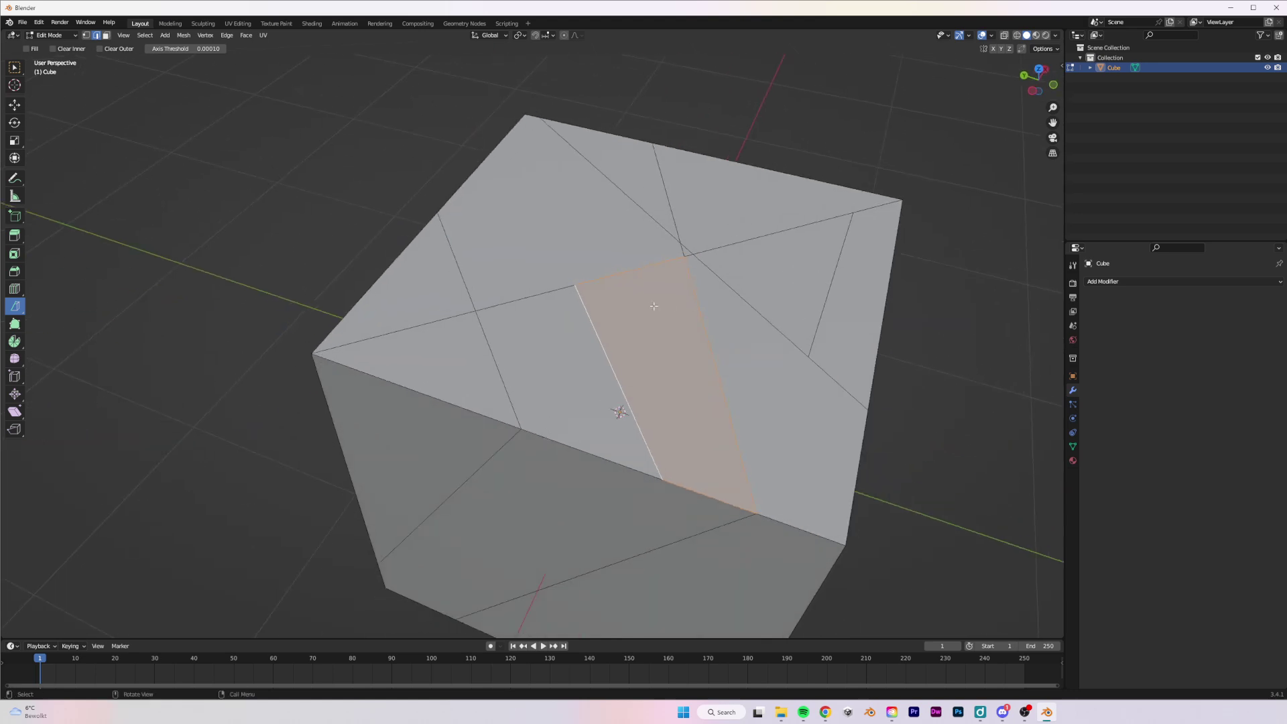
{"action": "scroll", "coordinate": [616, 288], "scroll_direction": "up", "scroll_amount": 2}
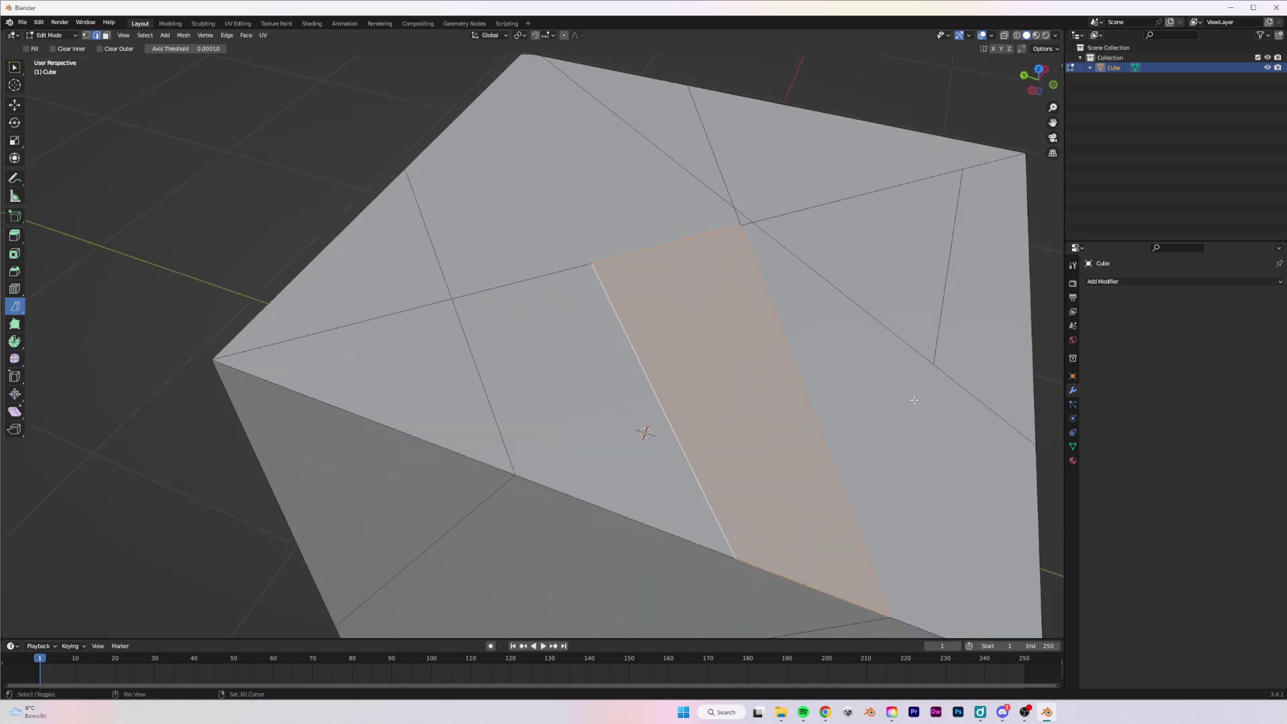
{"action": "middle_click_drag", "start_coordinate": [833, 391], "coordinate": [788, 366]}
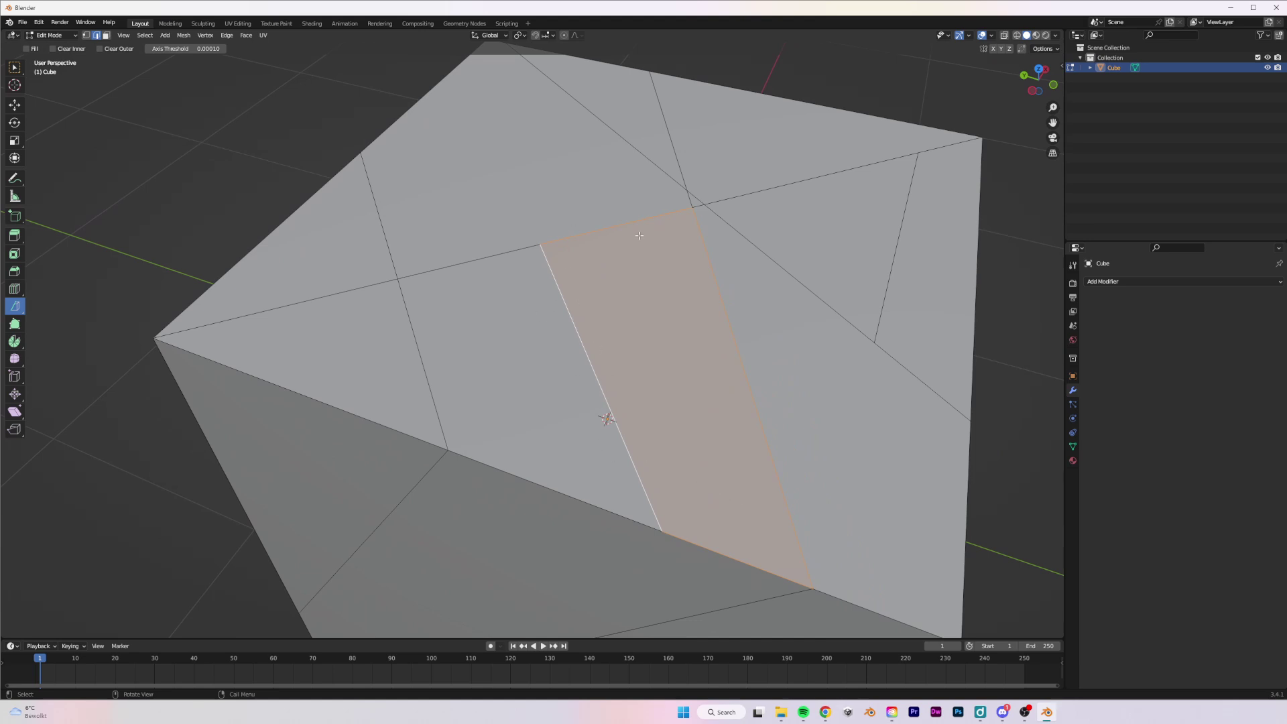
{"action": "scroll", "coordinate": [639, 236], "scroll_direction": "down", "scroll_amount": 3}
{"action": "middle_click_drag", "start_coordinate": [639, 236], "coordinate": [698, 365]}
{"action": "scroll", "coordinate": [707, 370], "scroll_direction": "up", "scroll_amount": 3}
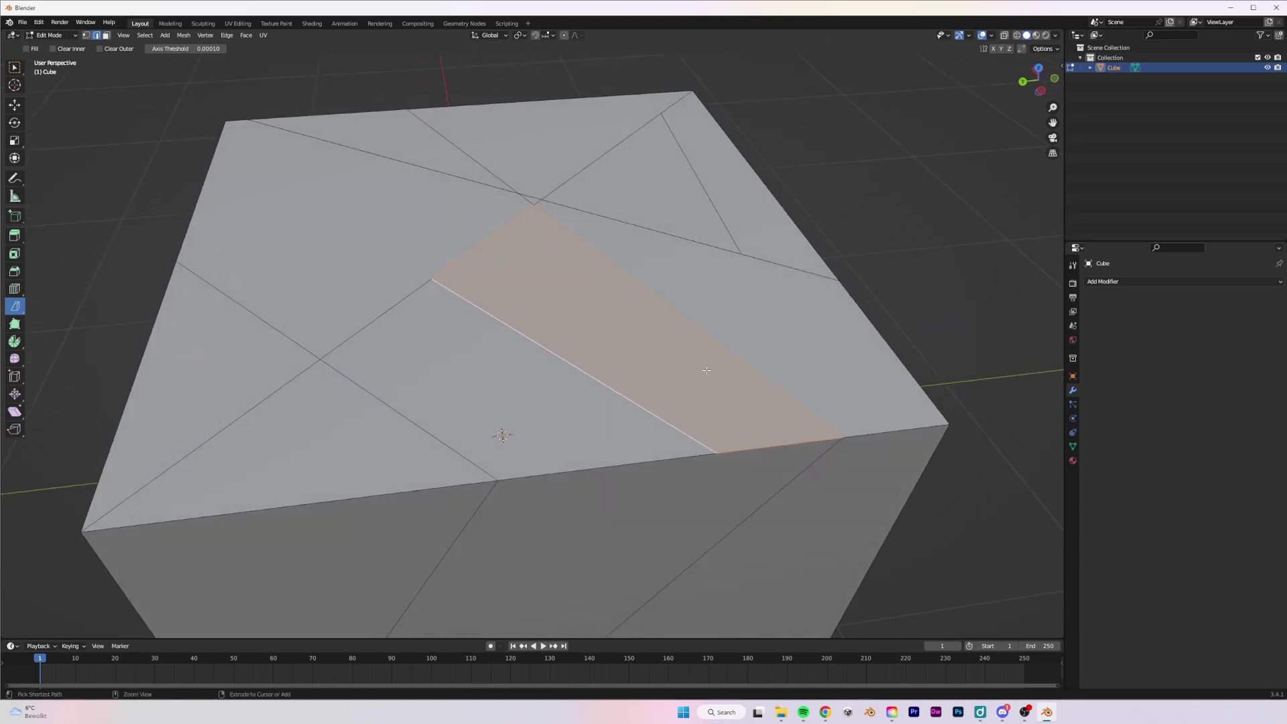
{"action": "key", "text": "x"}
{"action": "left_click", "coordinate": [707, 370]}
Step: Beauty-fill the hole's boundary loop with triangulated faces and return to Object Mode
{"action": "key", "text": "alt+f"}
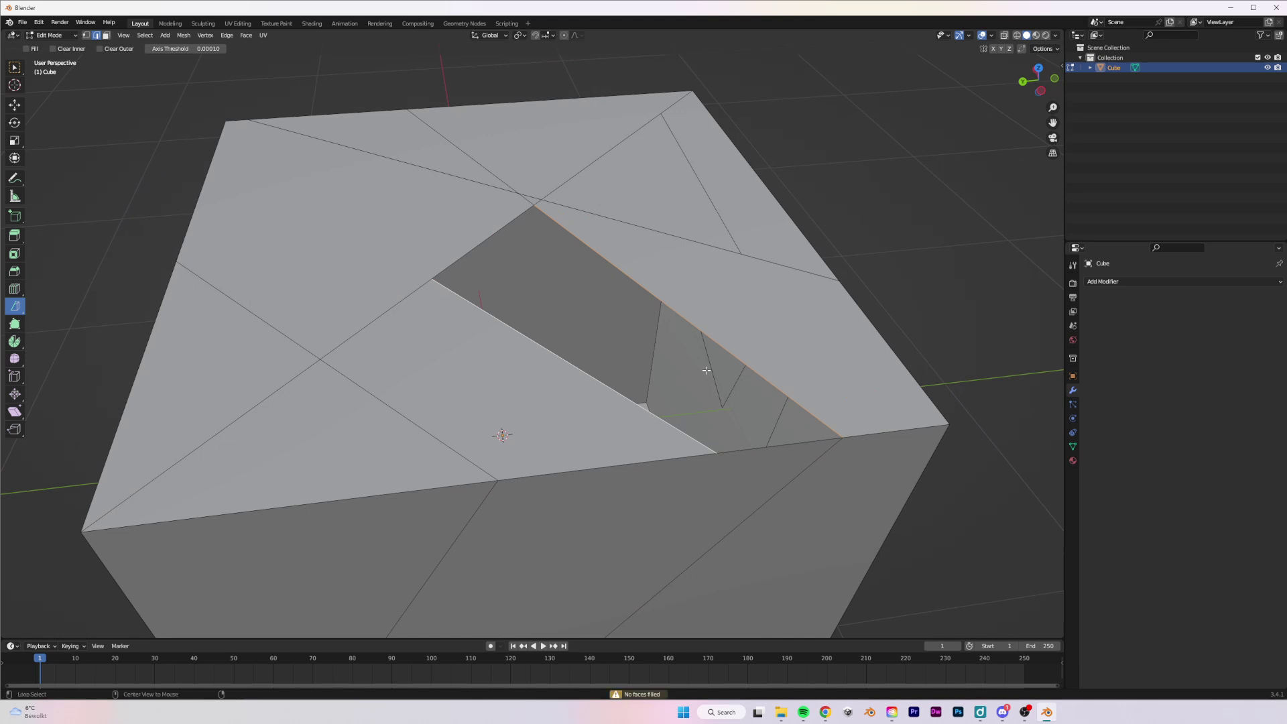
{"action": "left_click", "coordinate": [676, 306], "text": "alt"}
{"action": "key", "text": "alt+f"}
{"action": "key", "text": "g"}
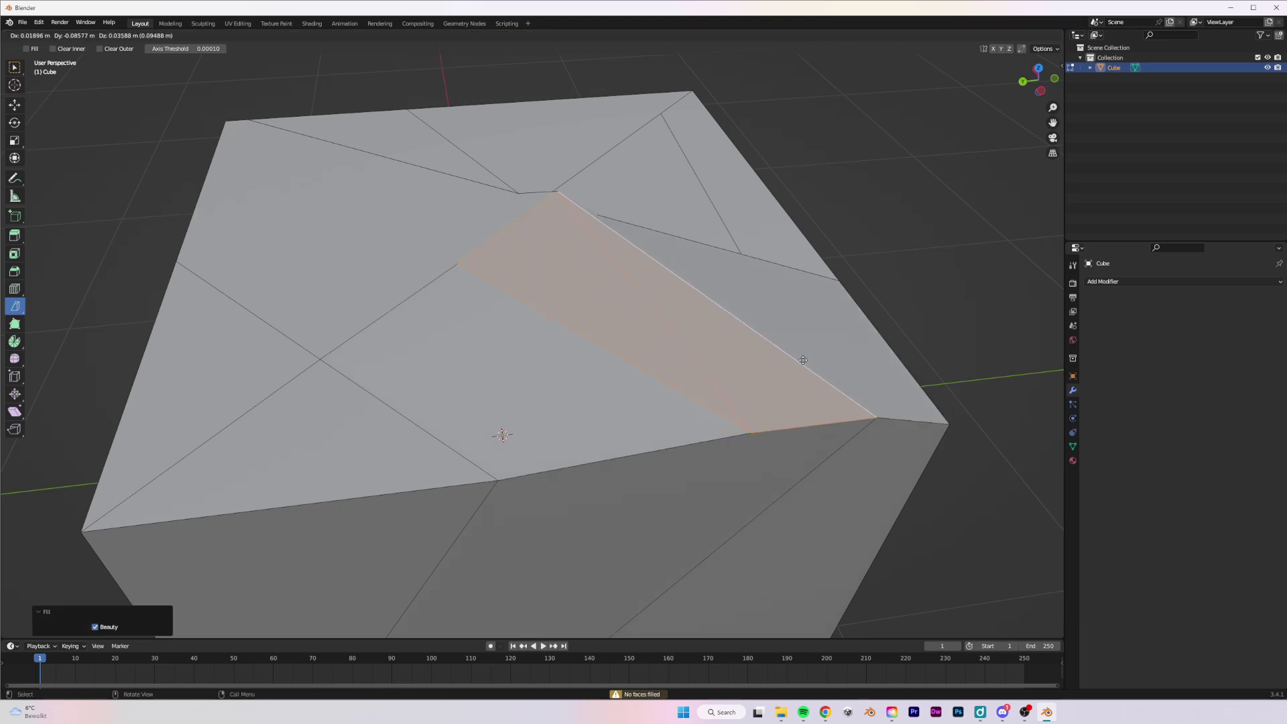
{"action": "key", "text": "Escape"}
{"action": "middle_click_drag", "start_coordinate": [701, 366], "coordinate": [626, 357]}
{"action": "key", "text": "Tab"}
{"action": "scroll", "coordinate": [692, 365], "scroll_direction": "up", "scroll_amount": 3}
{"action": "scroll", "coordinate": [692, 365], "scroll_direction": "down", "scroll_amount": 3}
{"action": "scroll", "coordinate": [626, 357], "scroll_direction": "up", "scroll_amount": 2}
Step: Add a cylinder and move it along Y to stand beside the cube
{"action": "scroll", "coordinate": [644, 352], "scroll_direction": "down", "scroll_amount": 4}
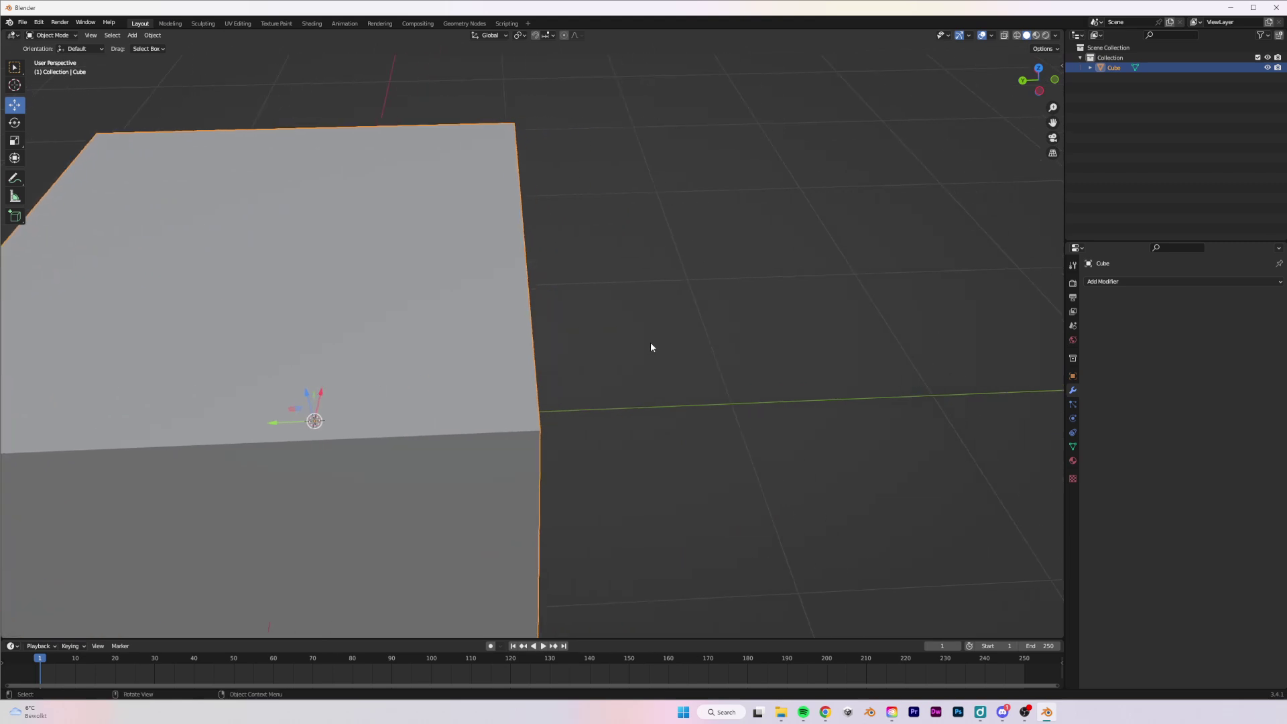
{"action": "key", "text": "shift+a"}
{"action": "mouse_move", "coordinate": [647, 345]}
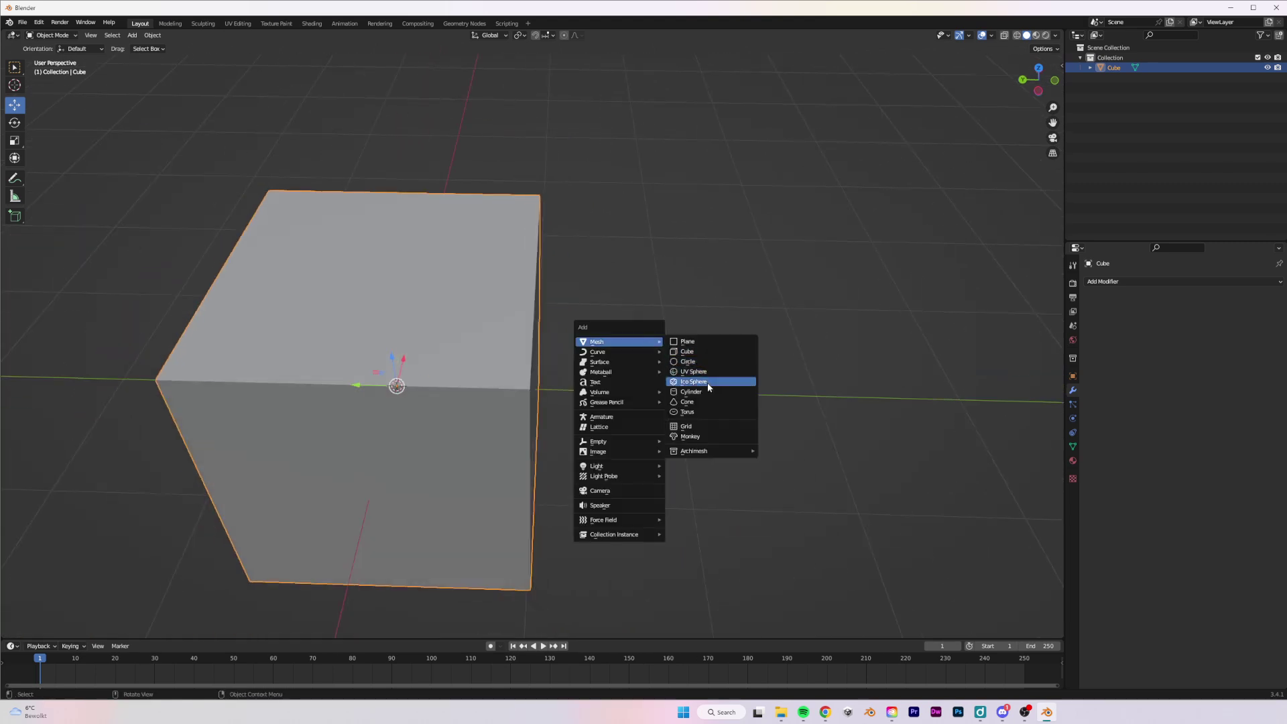
{"action": "left_click", "coordinate": [690, 391]}
{"action": "left_click_drag", "start_coordinate": [364, 382], "coordinate": [692, 290]}
Step: In Edit Mode, delete the cylinder's top face in face-select mode
{"action": "key", "text": "Tab"}
{"action": "key", "text": "alt+a"}
{"action": "key", "text": "3"}
{"action": "left_click", "coordinate": [712, 288]}
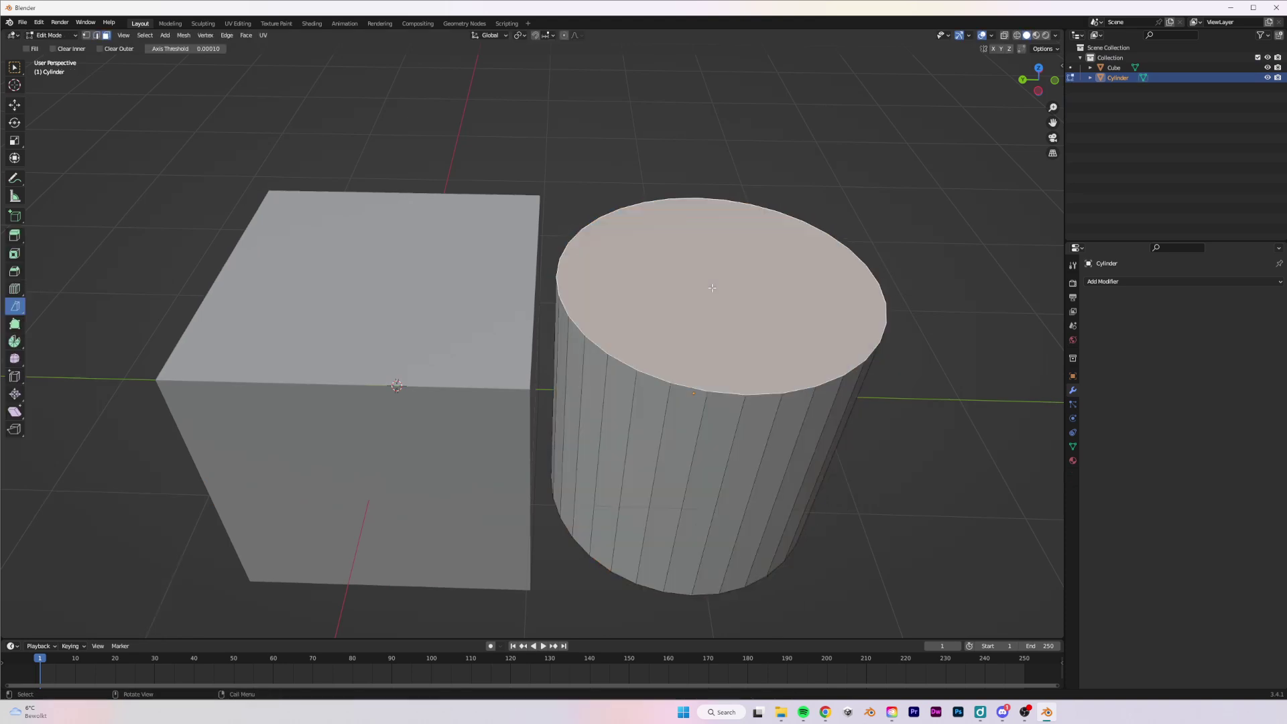
{"action": "key", "text": "x"}
{"action": "left_click", "coordinate": [713, 289]}
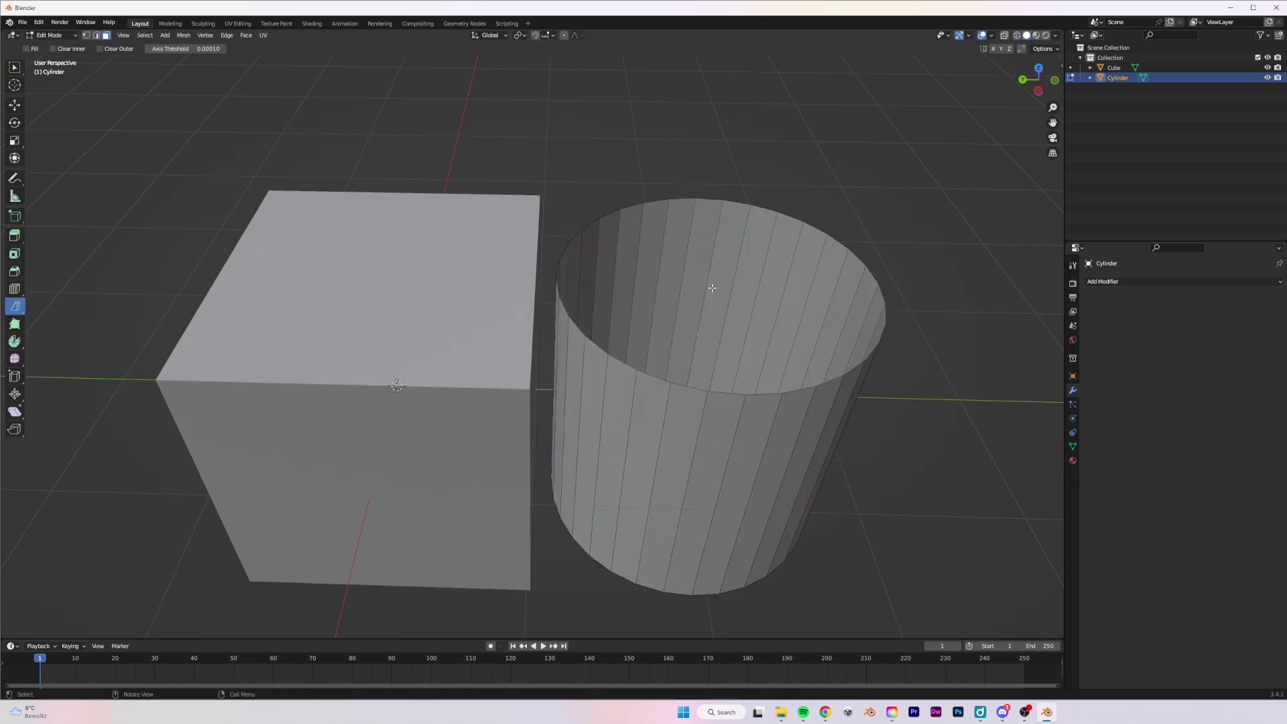
Step: Select the open top rim loop and fill it with a single face
{"action": "left_click", "coordinate": [754, 215]}
{"action": "key", "text": "2"}
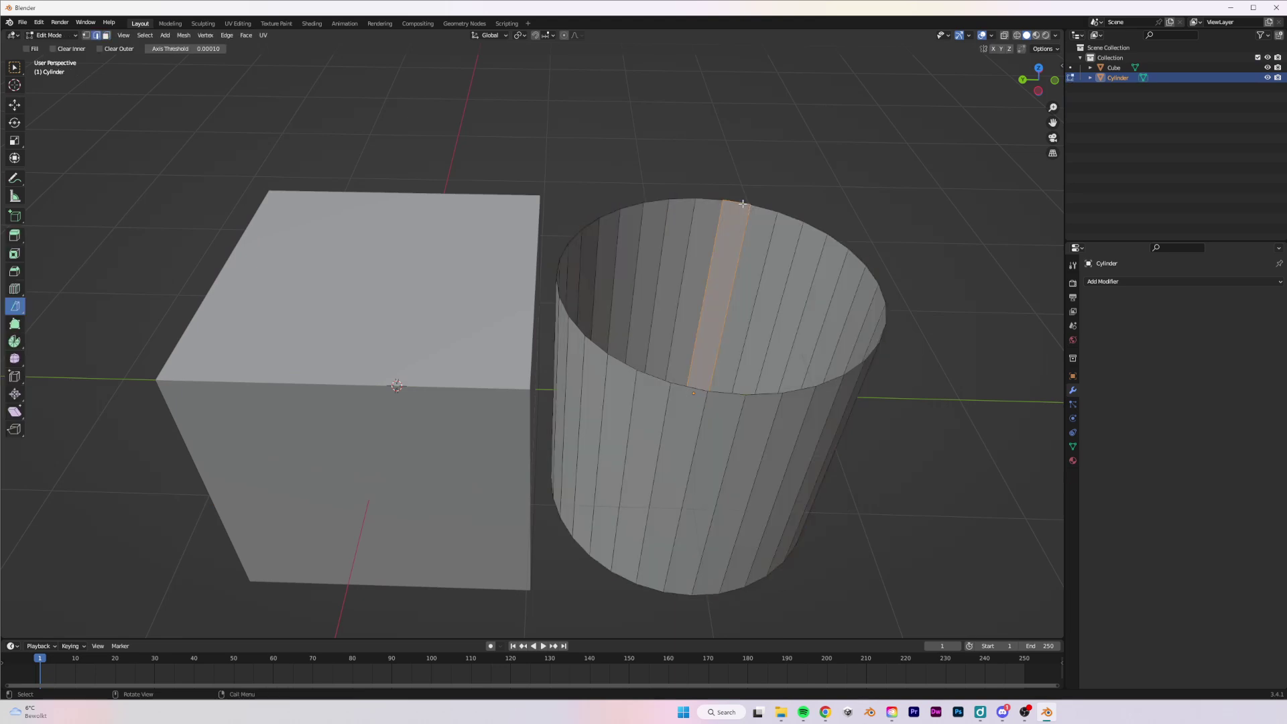
{"action": "left_click", "coordinate": [743, 204], "text": "alt"}
{"action": "key", "text": "f"}
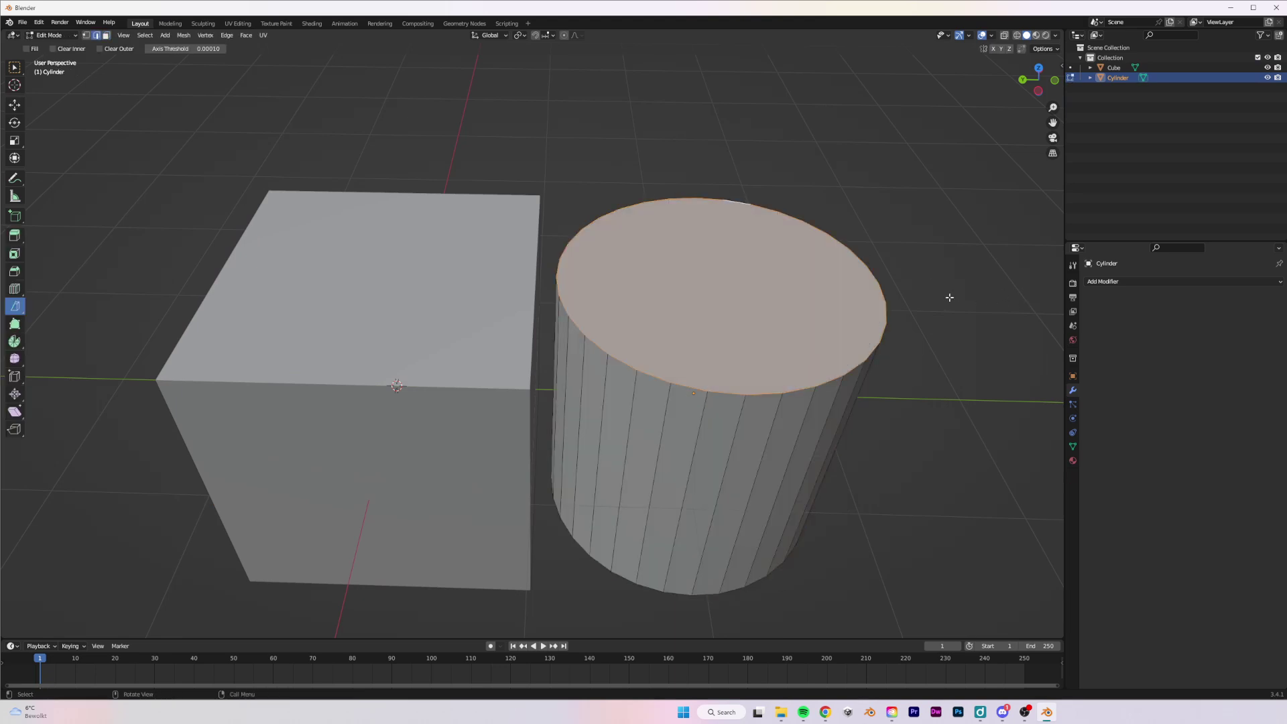
{"action": "scroll", "coordinate": [825, 290], "scroll_direction": "up", "scroll_amount": 5}
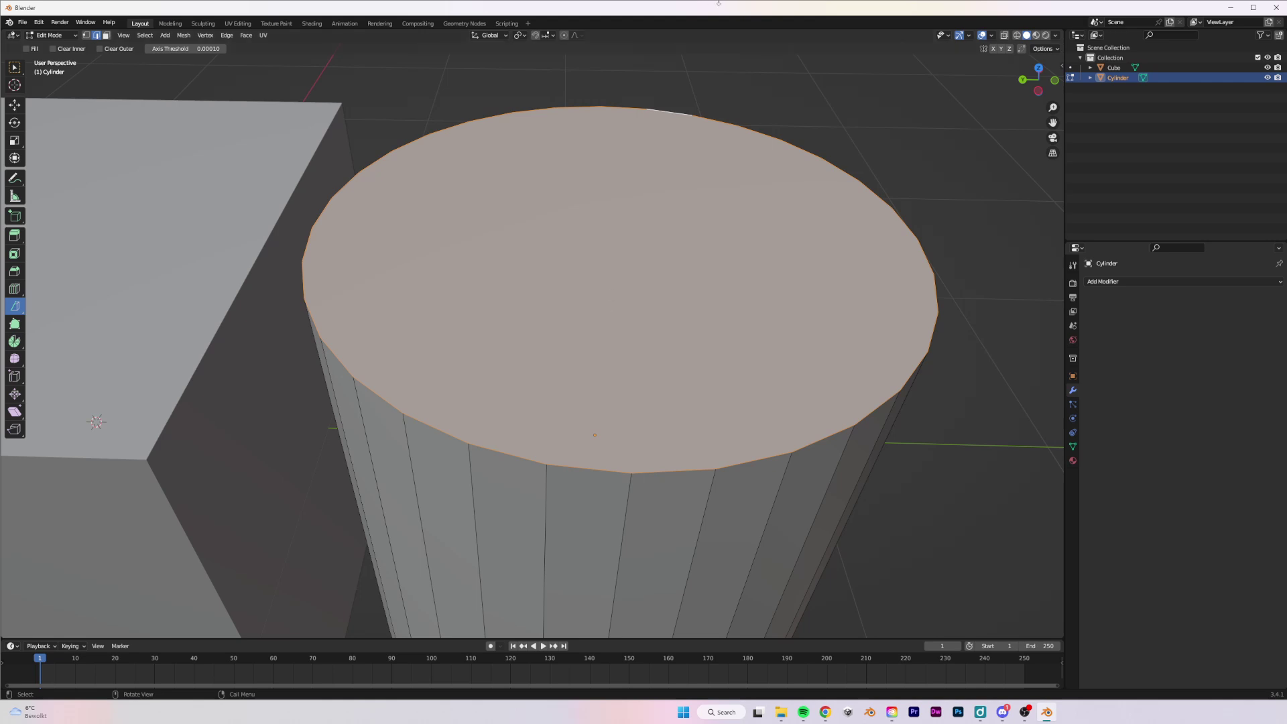
{"action": "middle_click_drag", "start_coordinate": [443, 247], "coordinate": [678, 338]}
Step: Delete the top face again, try an Alt+F triangulated fill, then undo it
{"action": "key", "text": "x"}
{"action": "left_click", "coordinate": [678, 333]}
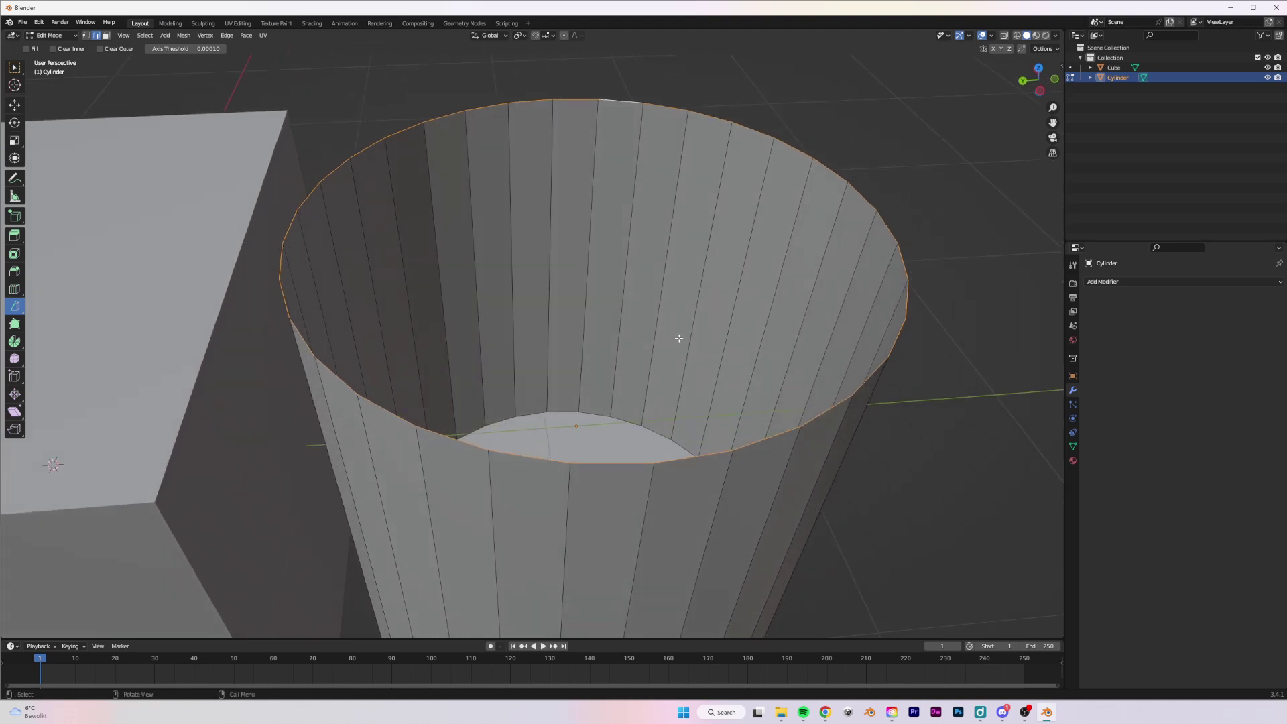
{"action": "key", "text": "alt+f"}
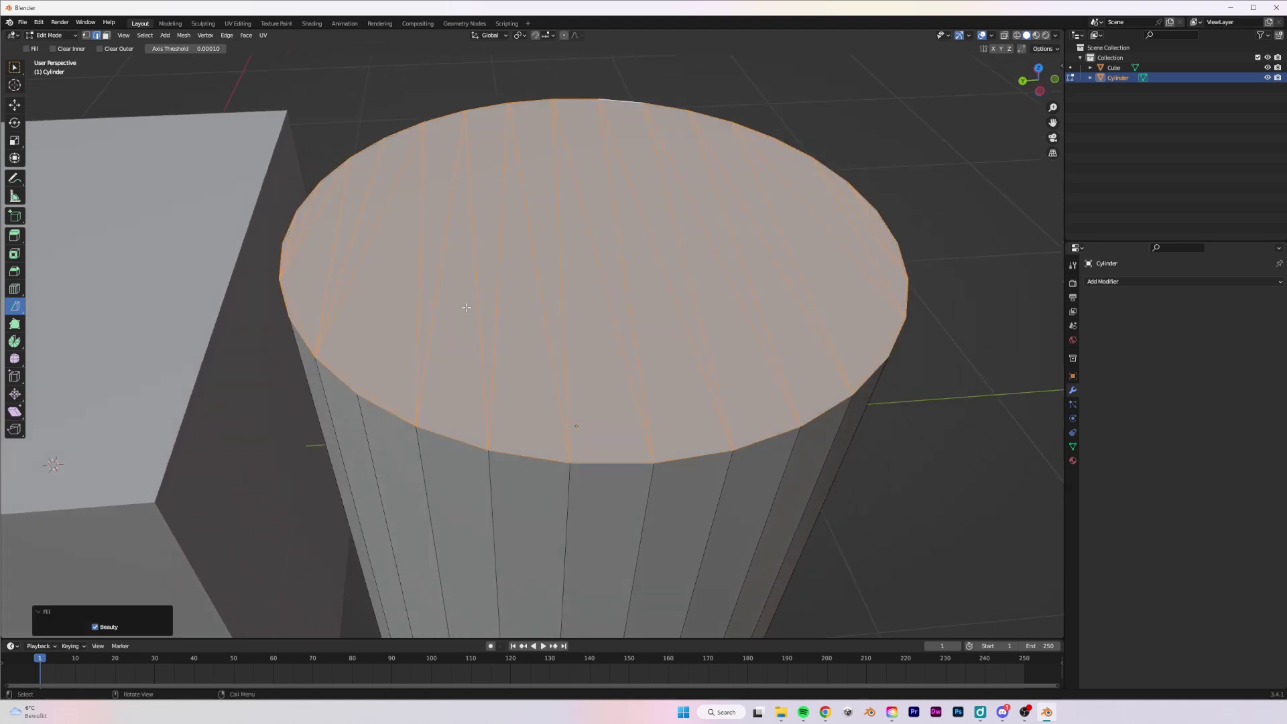
{"action": "middle_click_drag", "start_coordinate": [618, 264], "coordinate": [624, 322]}
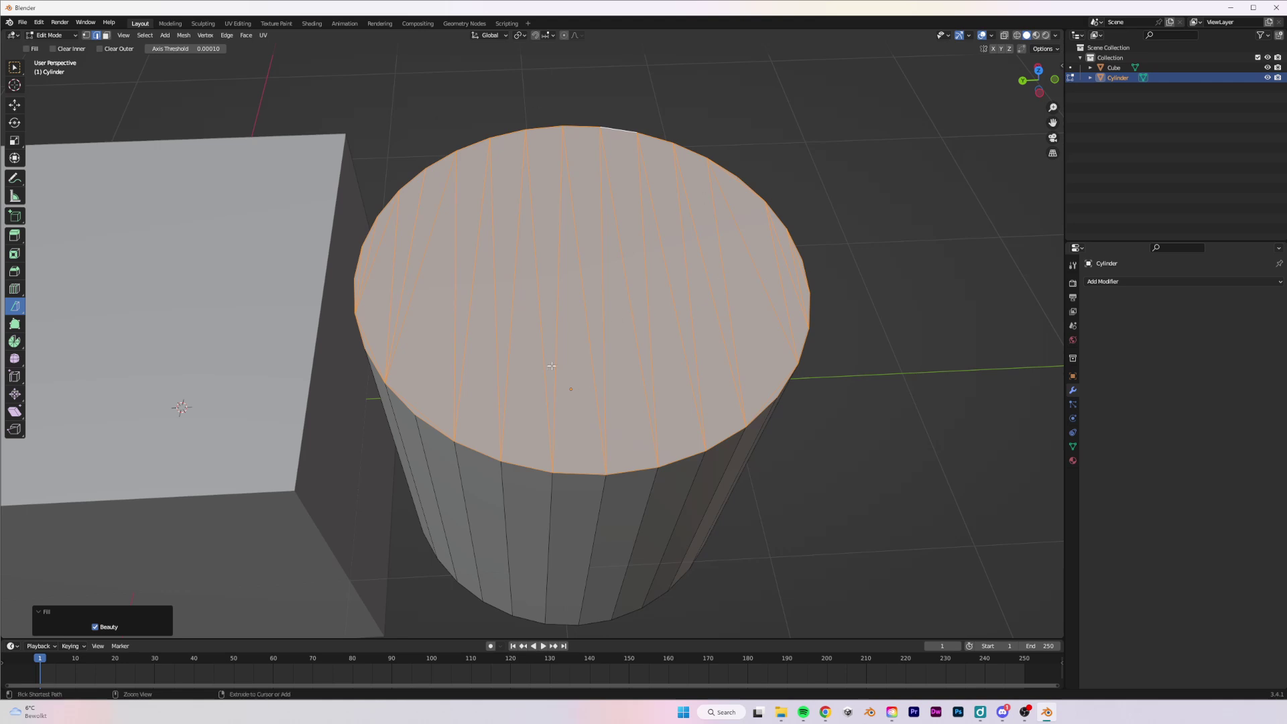
{"action": "key", "text": "ctrl+z"}
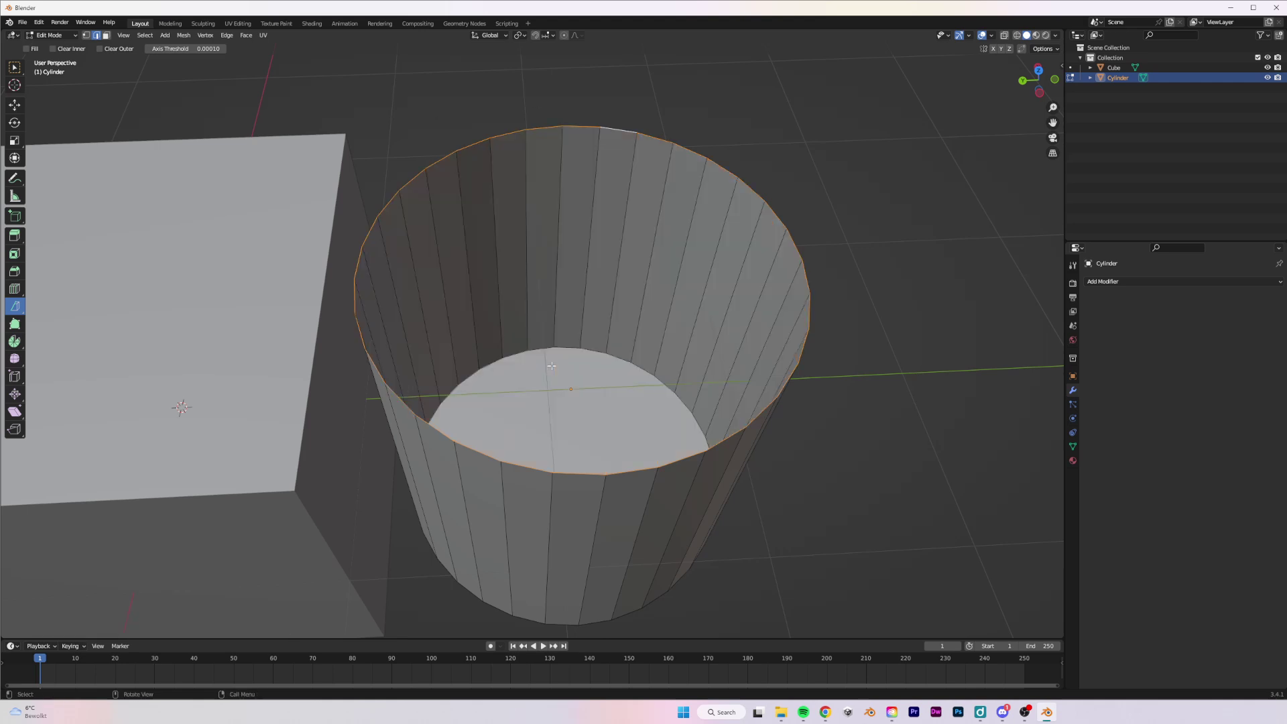
Step: Cap the open rim with Face > Grid Fill at span 8, then return to Object Mode
{"action": "left_click", "coordinate": [246, 35]}
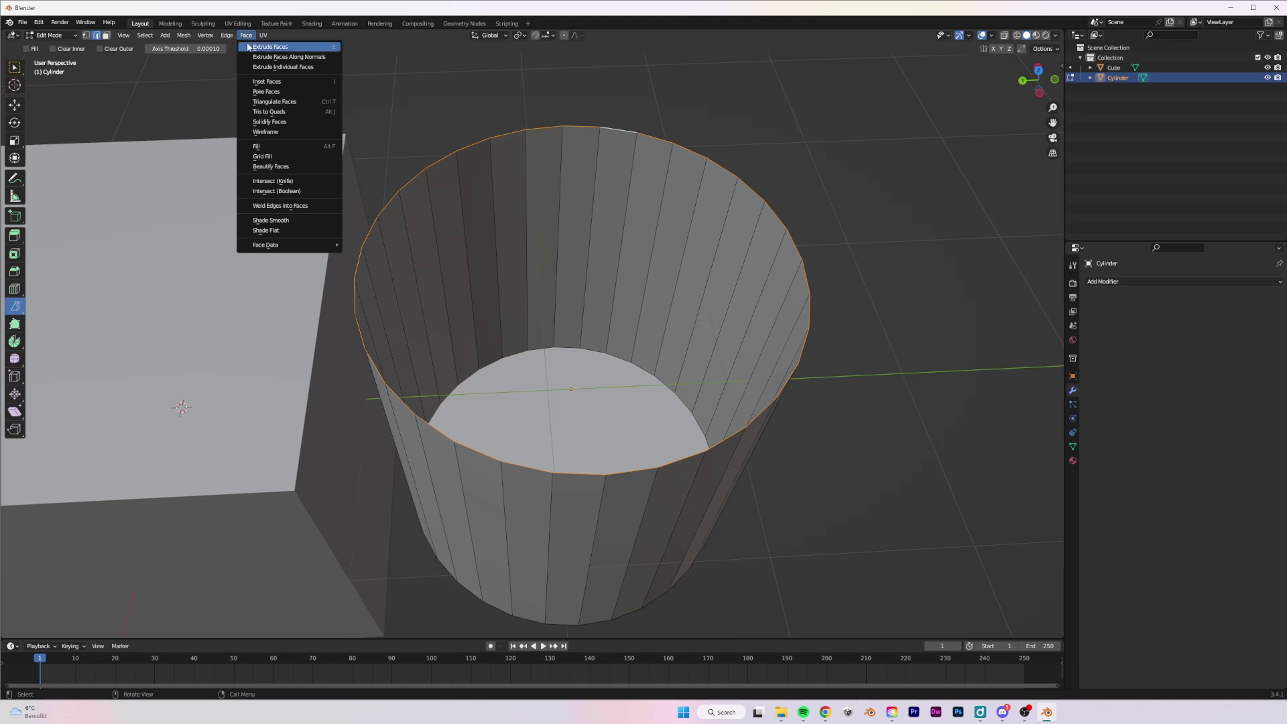
{"action": "left_click", "coordinate": [303, 161]}
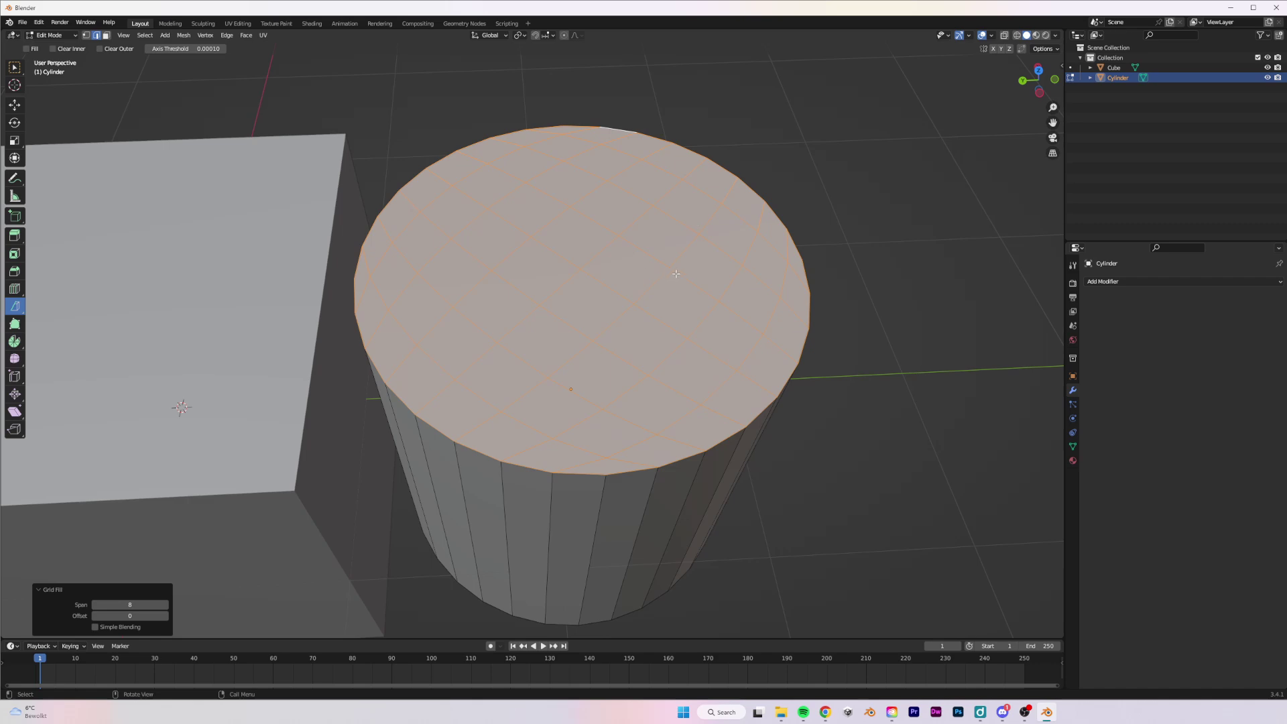
{"action": "scroll", "coordinate": [709, 224], "scroll_direction": "down", "scroll_amount": 2}
{"action": "key", "text": "Tab"}
{"action": "scroll", "coordinate": [713, 259], "scroll_direction": "up", "scroll_amount": 3}
{"action": "key", "text": "Tab"}
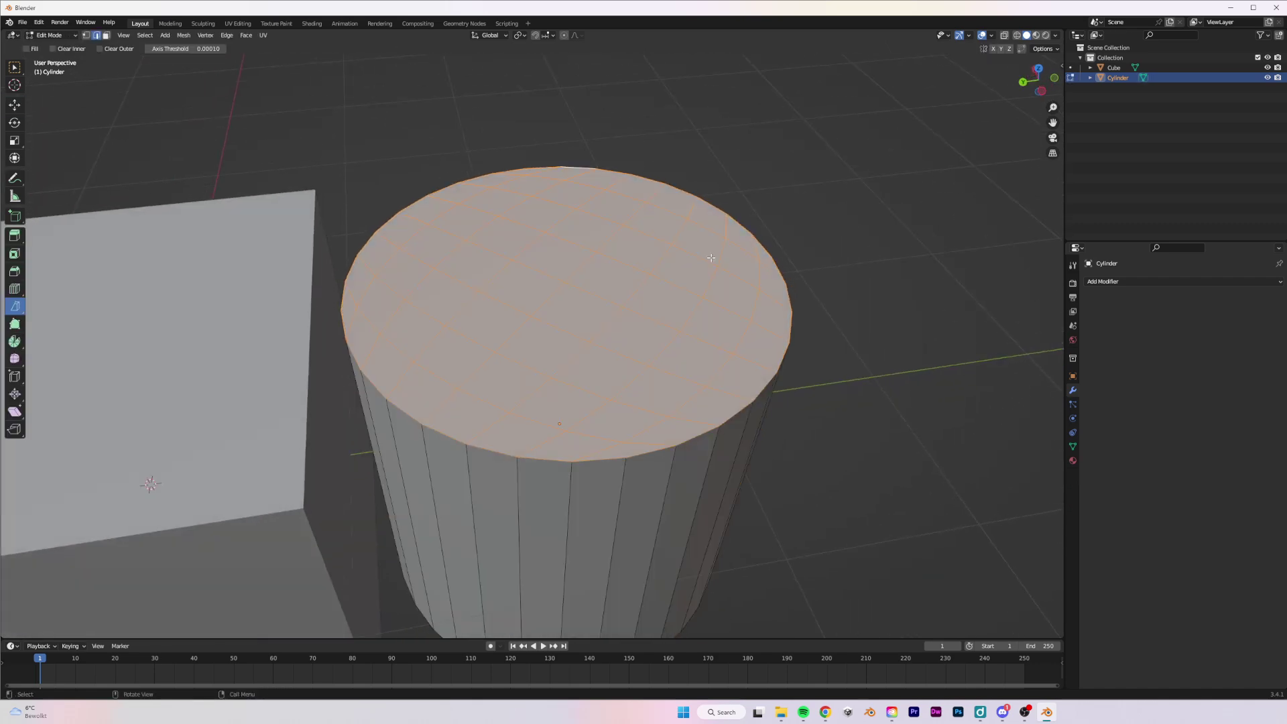
{"action": "left_click", "coordinate": [711, 257]}
{"action": "middle_click_drag", "start_coordinate": [453, 314], "coordinate": [570, 279]}
{"action": "key", "text": "Tab"}
{"action": "scroll", "coordinate": [464, 357], "scroll_direction": "down", "scroll_amount": 2}
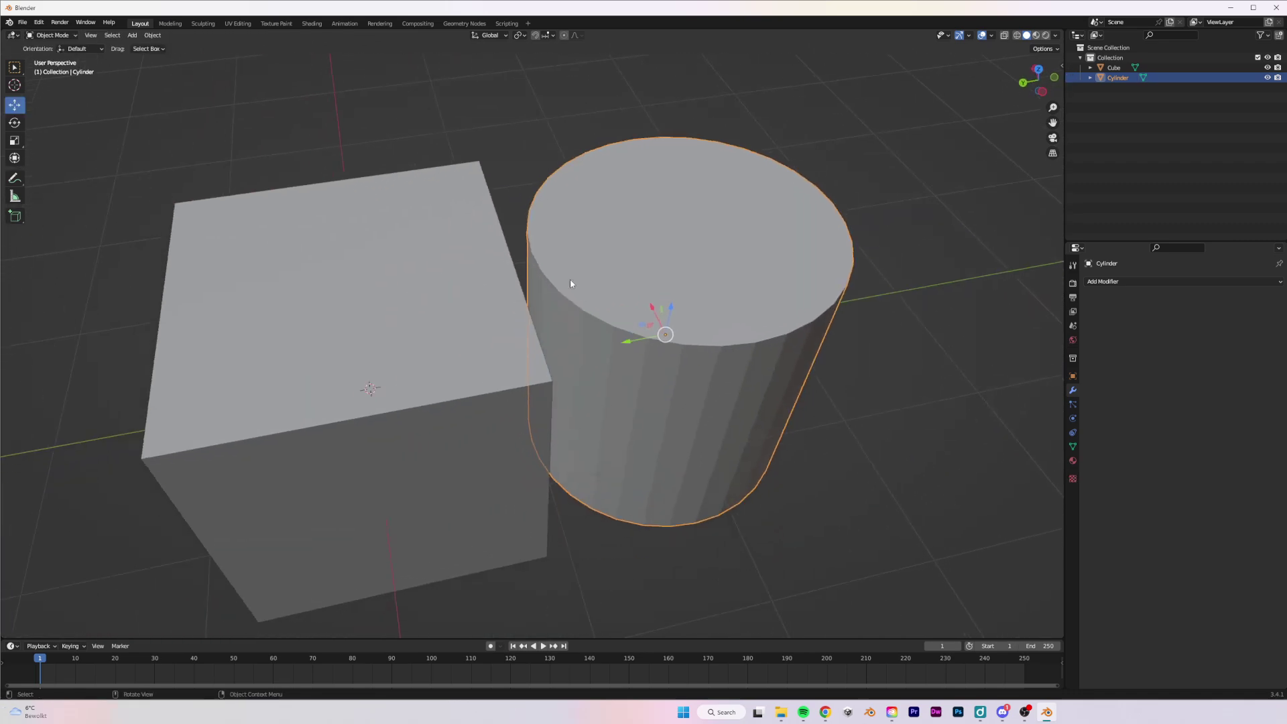
{"action": "scroll", "coordinate": [569, 279], "scroll_direction": "down", "scroll_amount": 3}
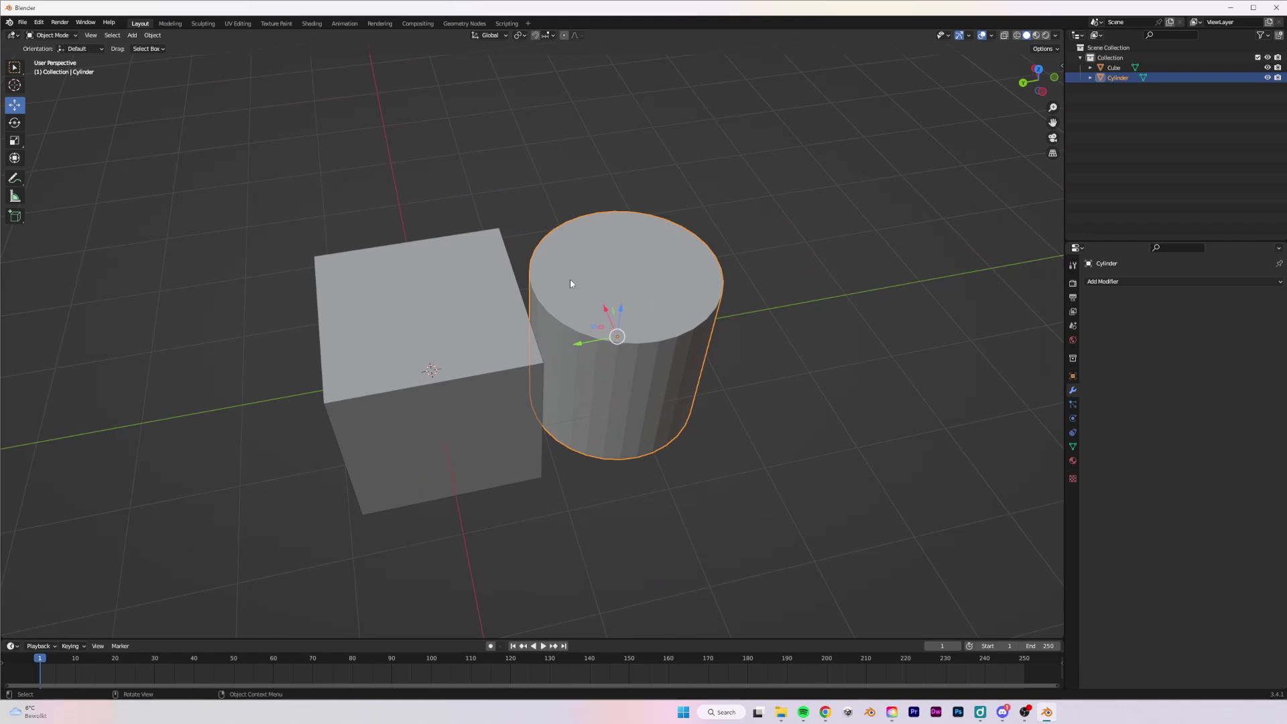